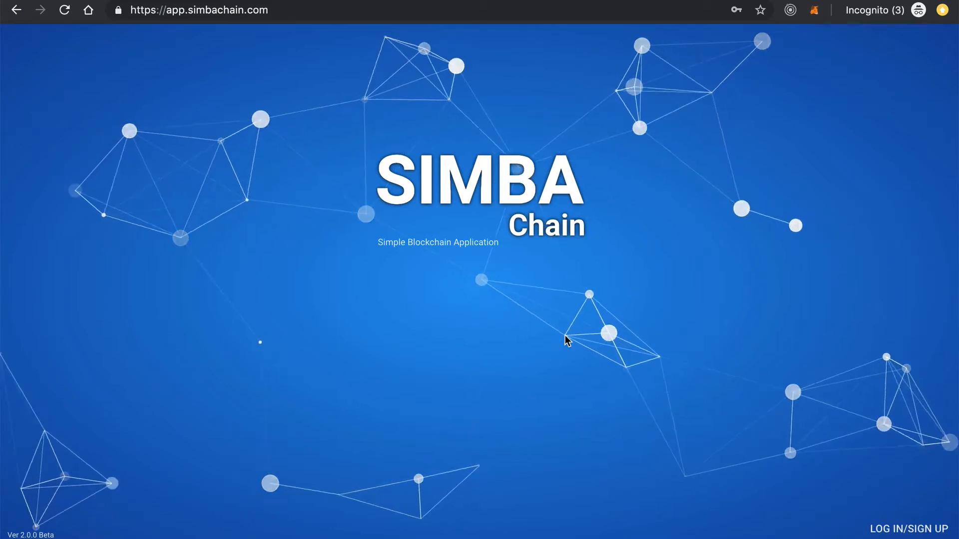
Sign in to SIMBA Chain from the landing page's LOG IN/SIGN UP button
{"action": "left_click", "coordinate": [895, 528]}
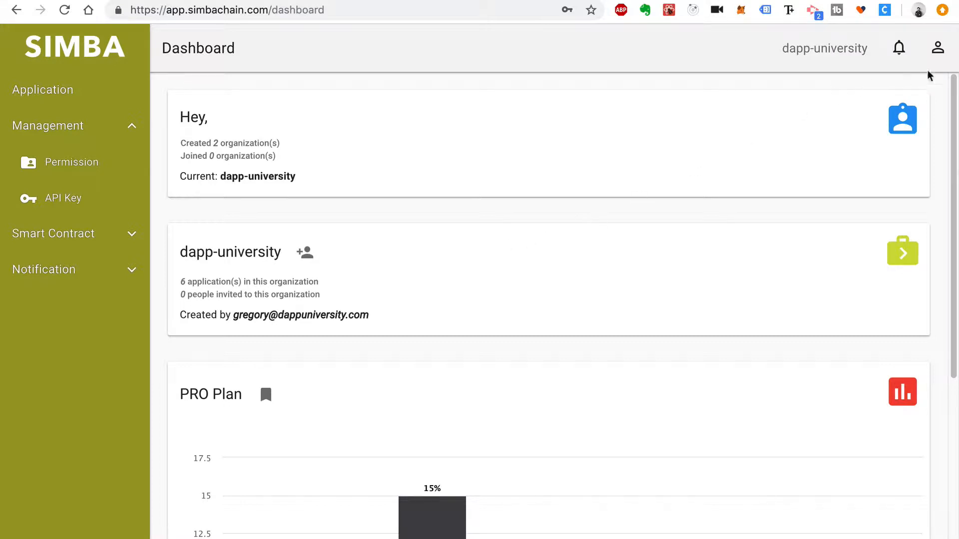
Go to the Stellar Wallet list under the account panel's Blockchain Wallets
{"action": "left_click", "coordinate": [937, 49]}
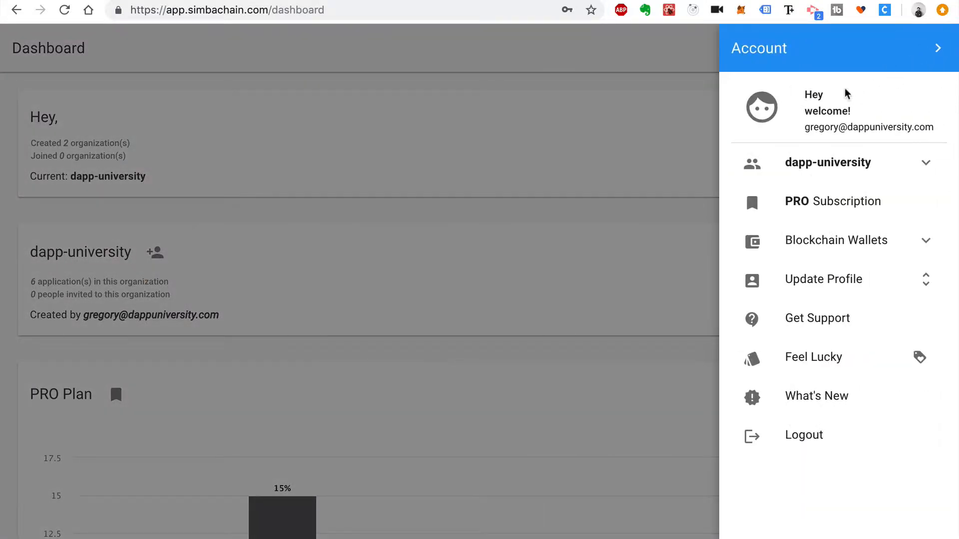
{"action": "left_click", "coordinate": [878, 240]}
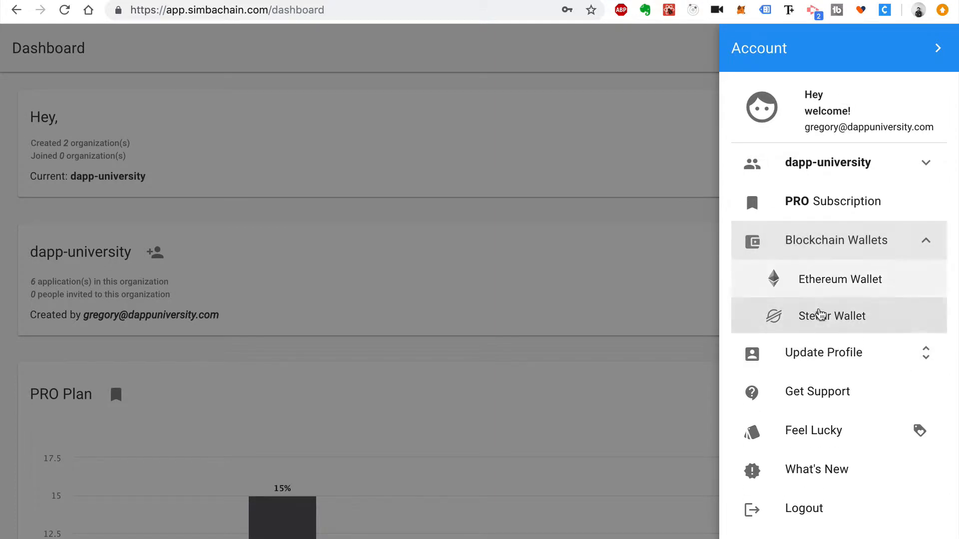
{"action": "left_click", "coordinate": [867, 321]}
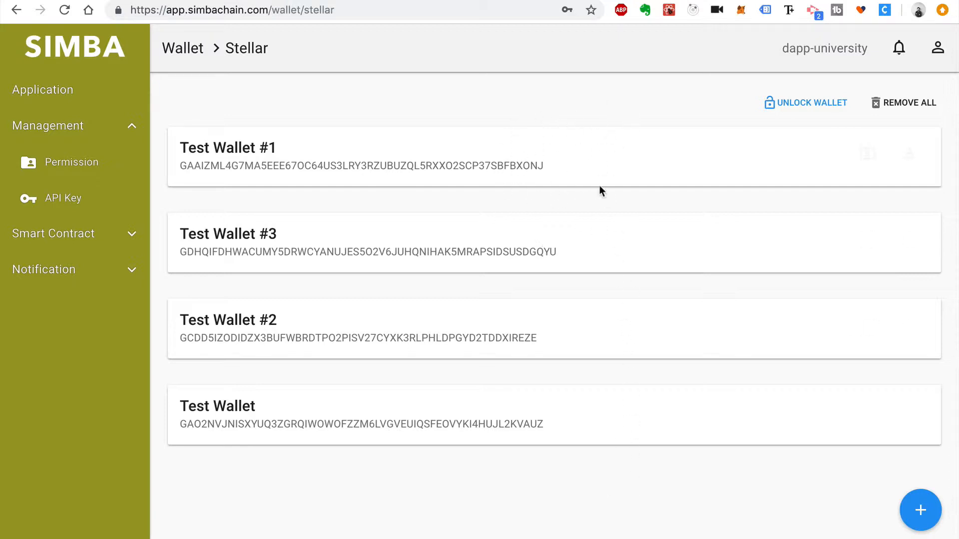
Begin adding a Stellar account and unlock the wallet with the saved password
{"action": "mouse_move", "coordinate": [594, 161]}
{"action": "left_click", "coordinate": [921, 519]}
{"action": "left_click", "coordinate": [465, 299]}
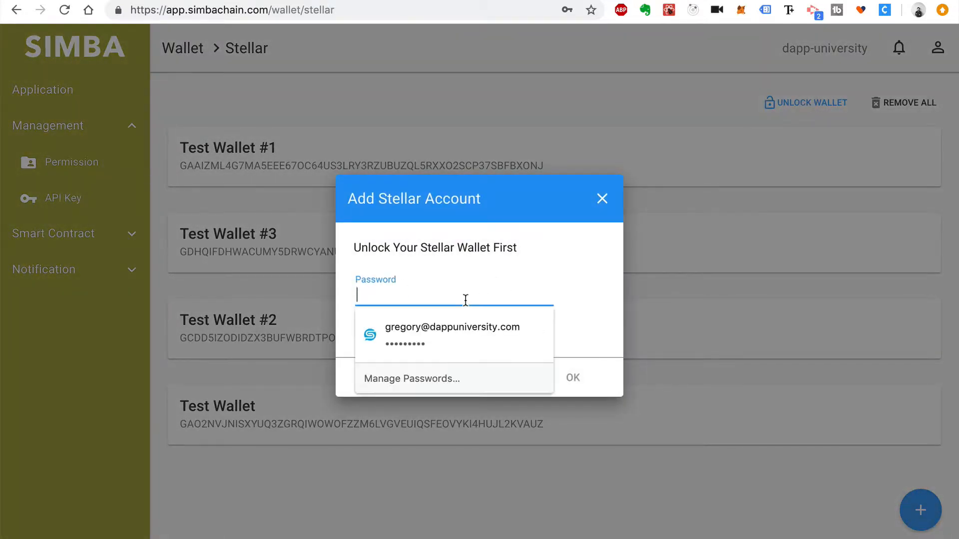
{"action": "left_click", "coordinate": [466, 335]}
{"action": "left_click", "coordinate": [573, 378]}
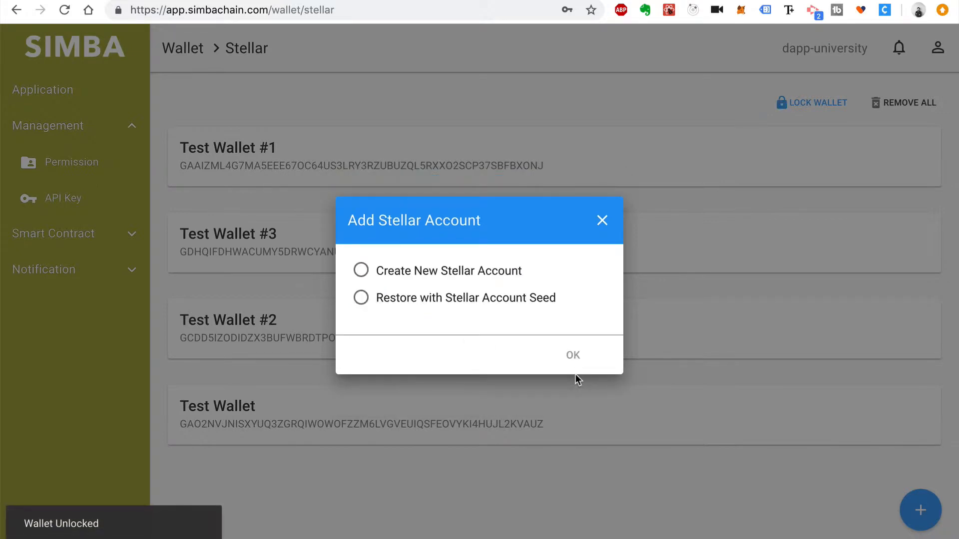
Create a new Stellar account named Issuer
{"action": "left_click", "coordinate": [364, 273]}
{"action": "left_click", "coordinate": [401, 278]}
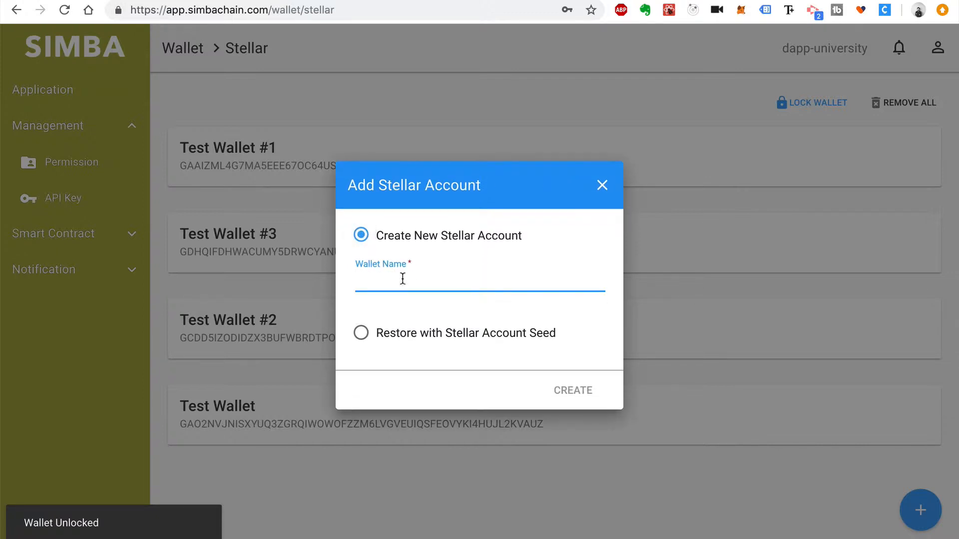
{"action": "type", "text": "Issuer"}
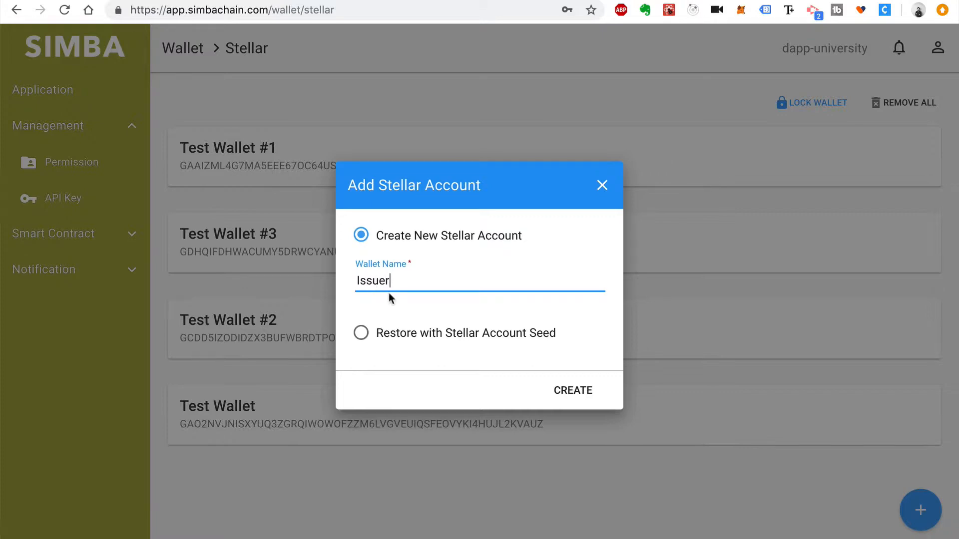
{"action": "left_click", "coordinate": [573, 389]}
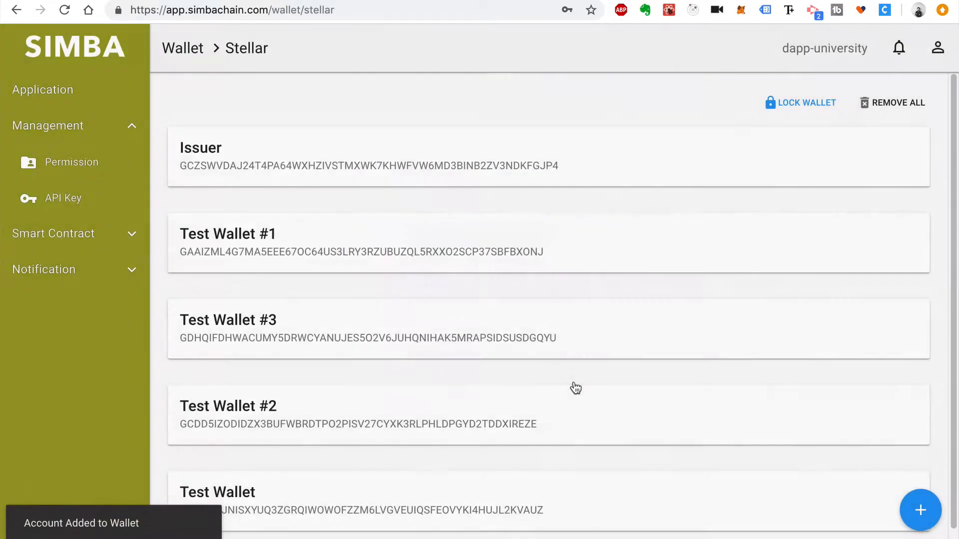
Create a second new Stellar account named Distributor
{"action": "left_click", "coordinate": [918, 510]}
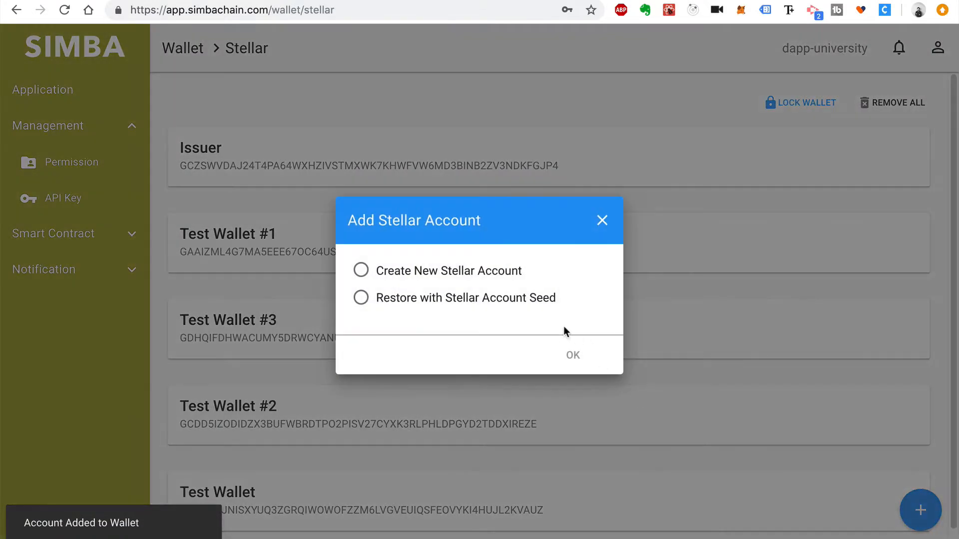
{"action": "left_click", "coordinate": [472, 270]}
{"action": "left_click", "coordinate": [513, 275]}
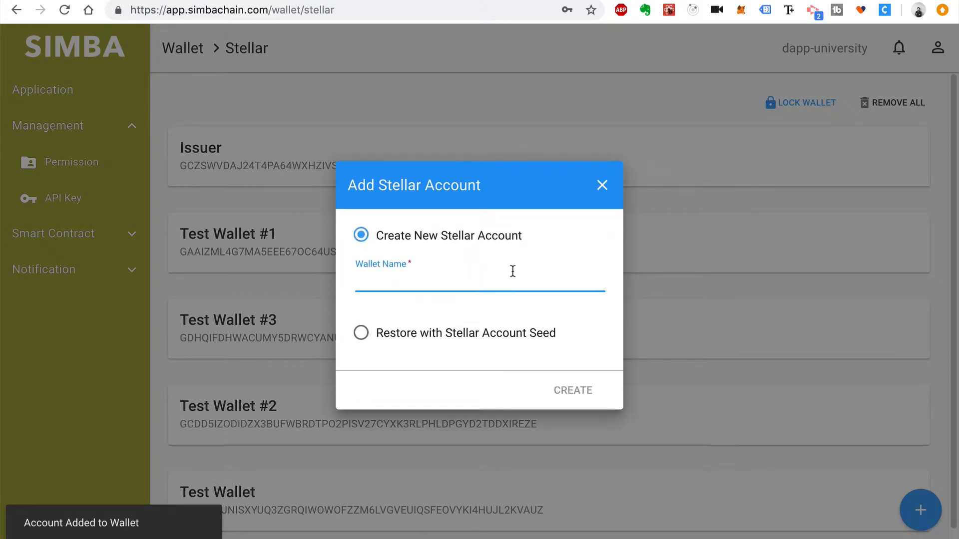
{"action": "type", "text": "Dist"}
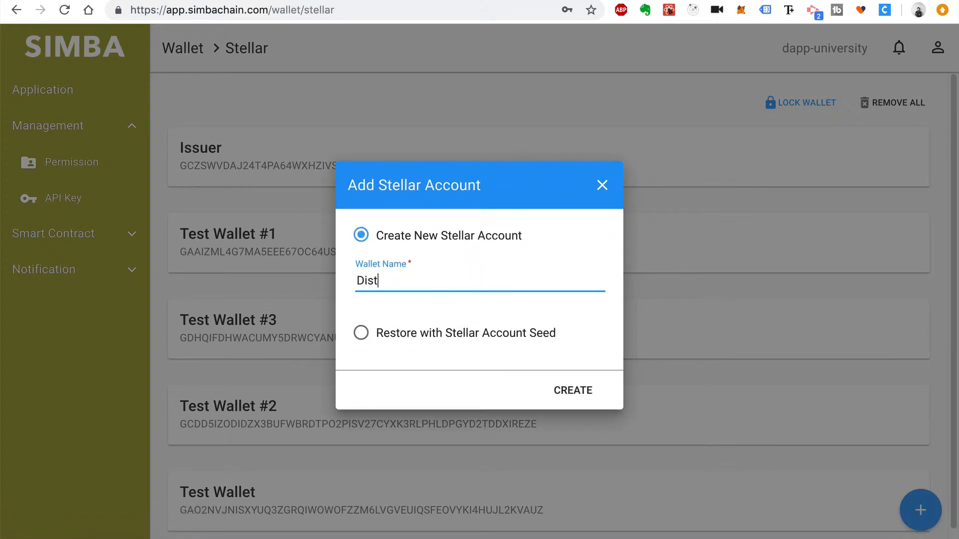
{"action": "type", "text": "ributor"}
{"action": "left_click", "coordinate": [576, 392]}
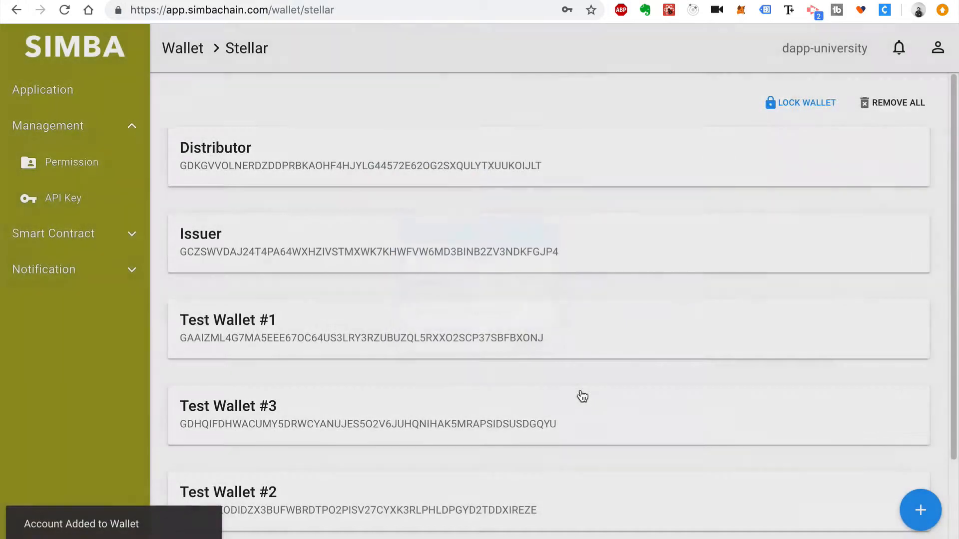
Create a third new Stellar account named Investor
{"action": "left_click", "coordinate": [910, 517]}
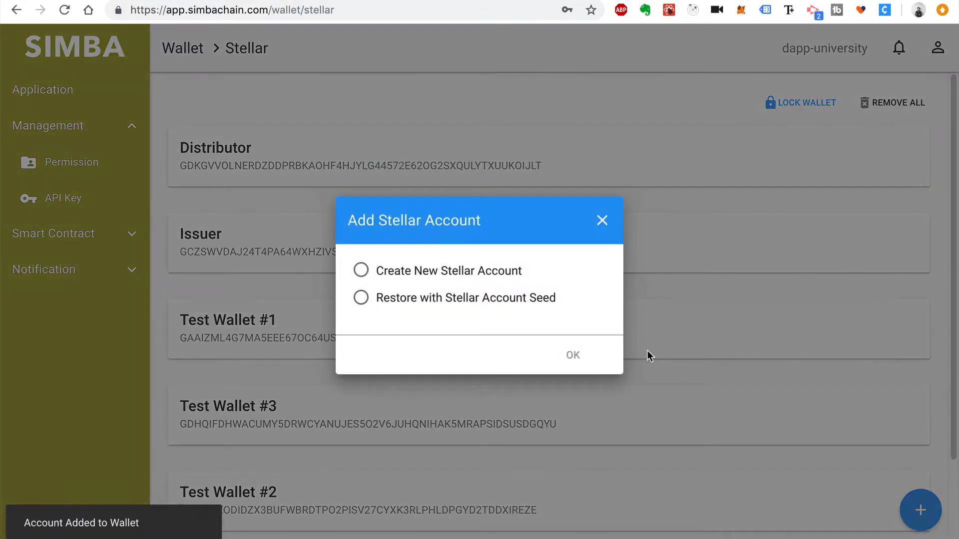
{"action": "left_click", "coordinate": [480, 272]}
{"action": "left_click", "coordinate": [477, 288]}
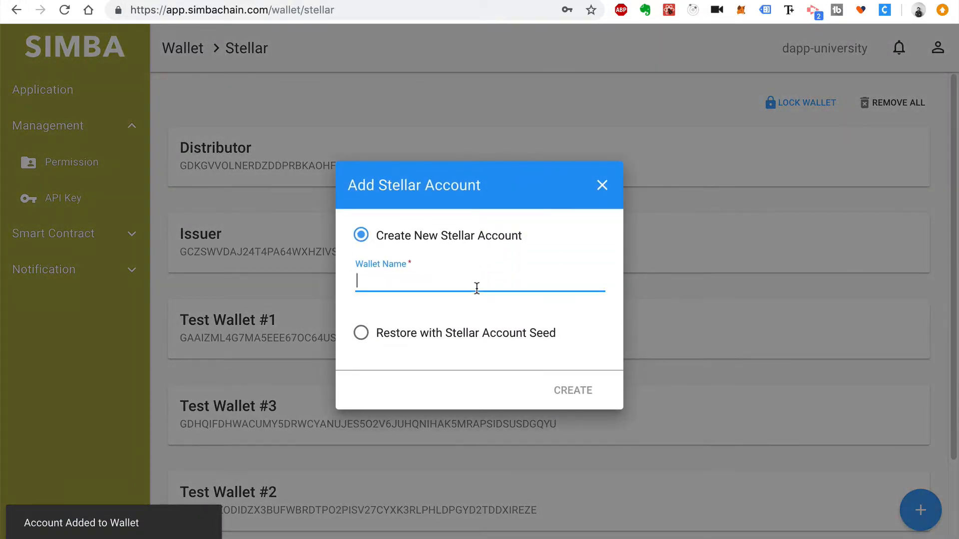
{"action": "type", "text": "Investor"}
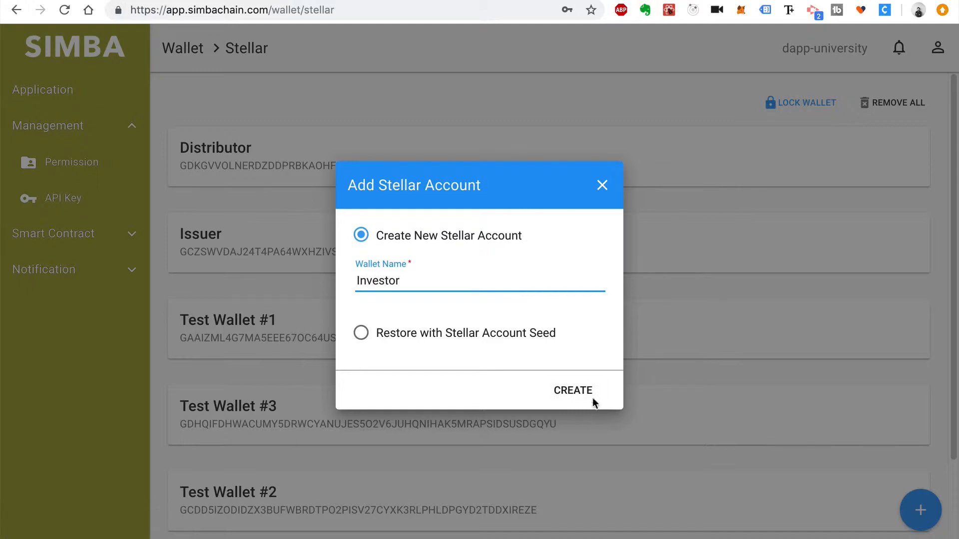
{"action": "left_click", "coordinate": [592, 397]}
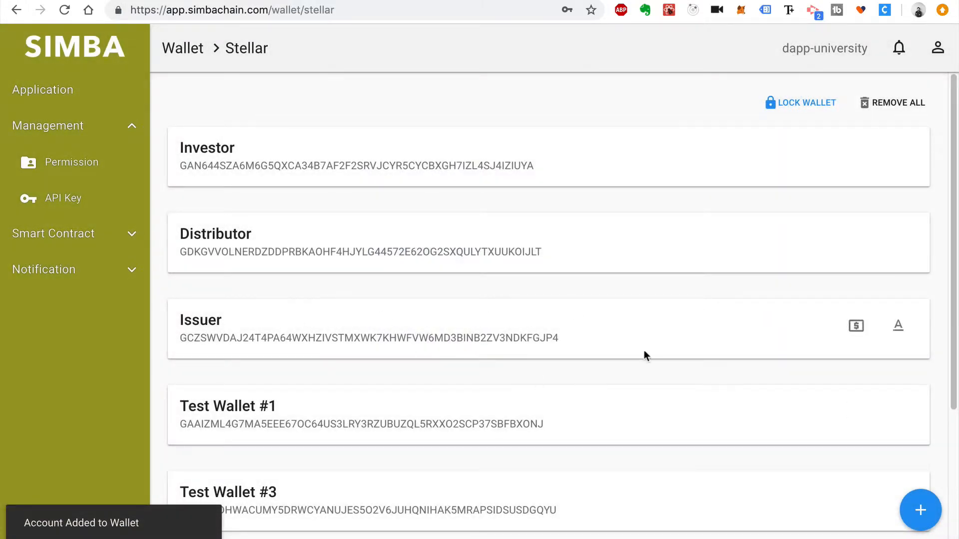
Highlight the three new wallets' names and keys in the list
{"action": "left_click_drag", "start_coordinate": [723, 337], "coordinate": [176, 128]}
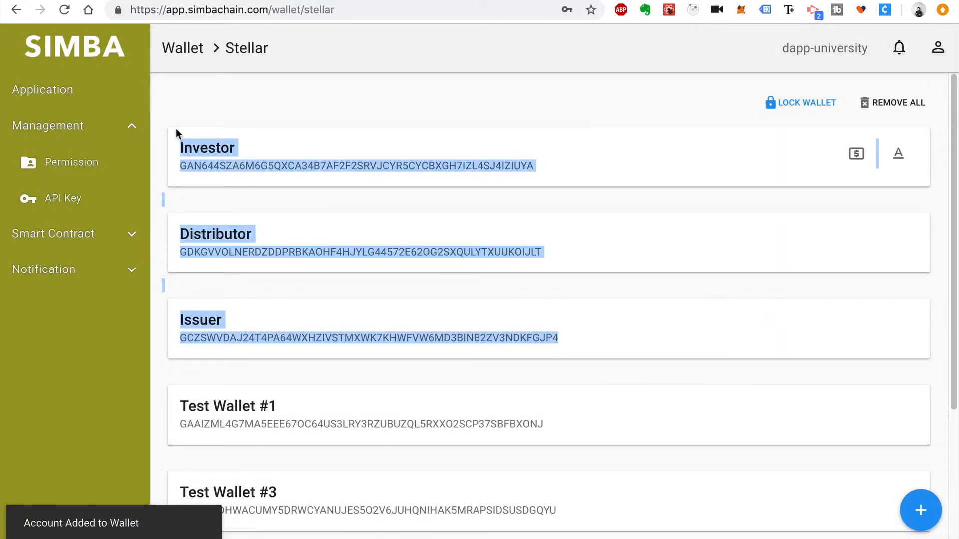
{"action": "left_click", "coordinate": [166, 103]}
{"action": "left_click_drag", "start_coordinate": [214, 160], "coordinate": [456, 358]}
{"action": "left_click", "coordinate": [283, 274]}
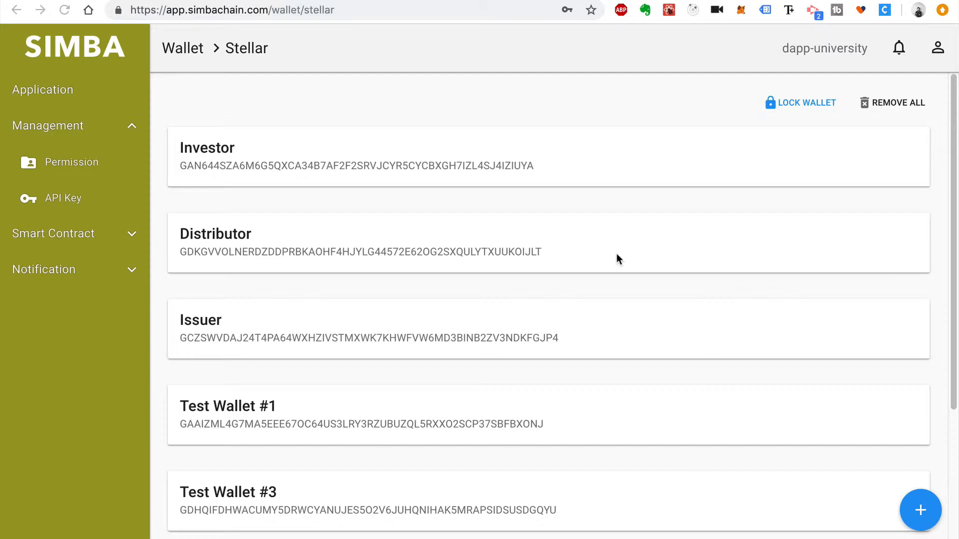
Put the Issuer wallet on stellar-testnet and fund it with 10000 test XLM
{"action": "left_click", "coordinate": [483, 335]}
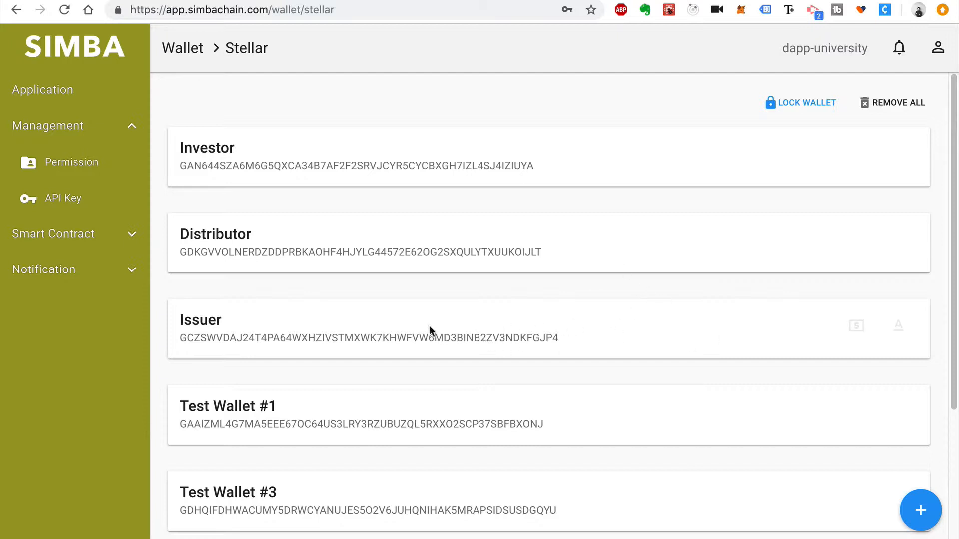
{"action": "left_click", "coordinate": [859, 331]}
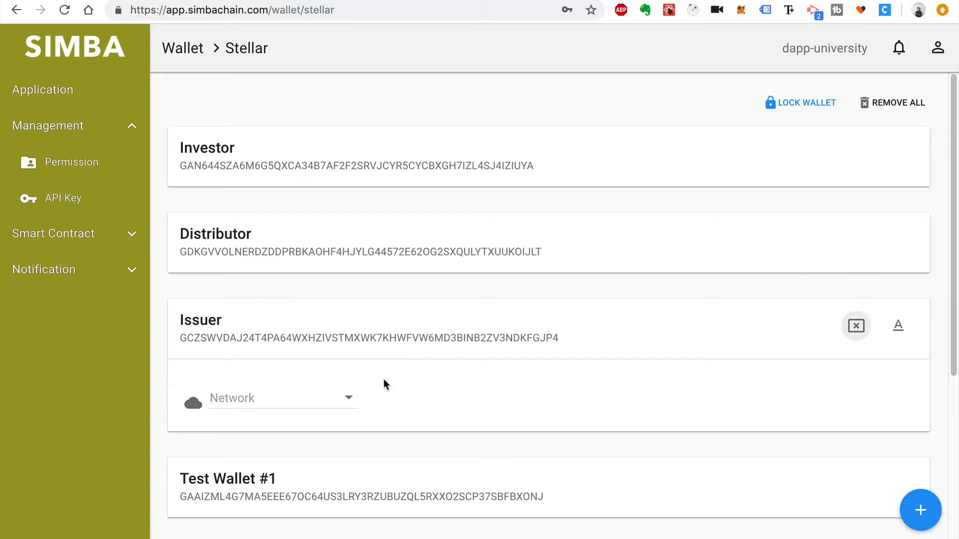
{"action": "left_click", "coordinate": [349, 398]}
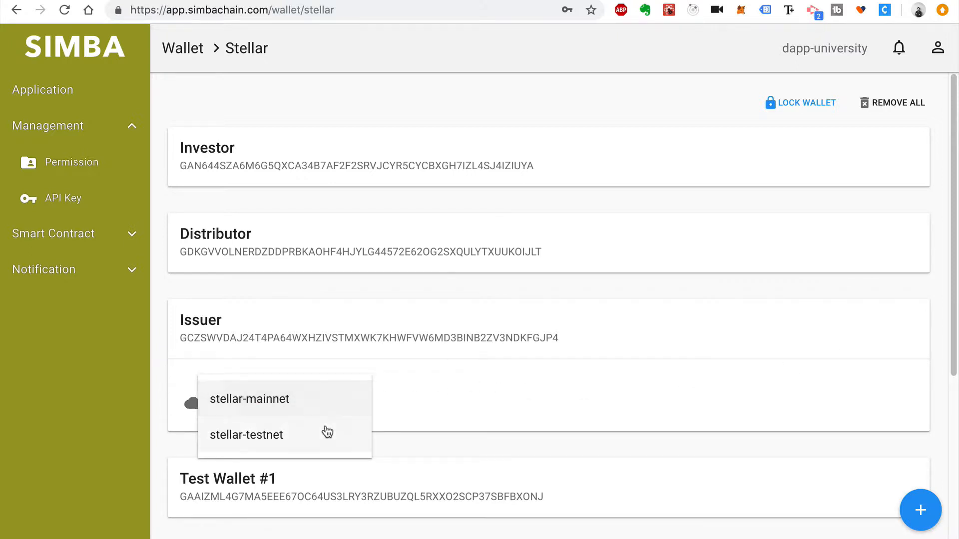
{"action": "left_click", "coordinate": [321, 436]}
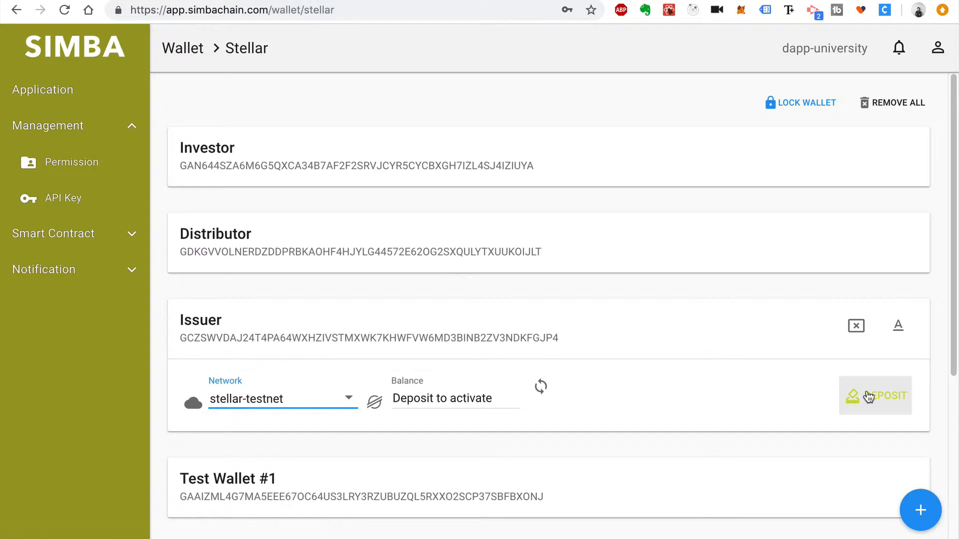
{"action": "left_click", "coordinate": [869, 397]}
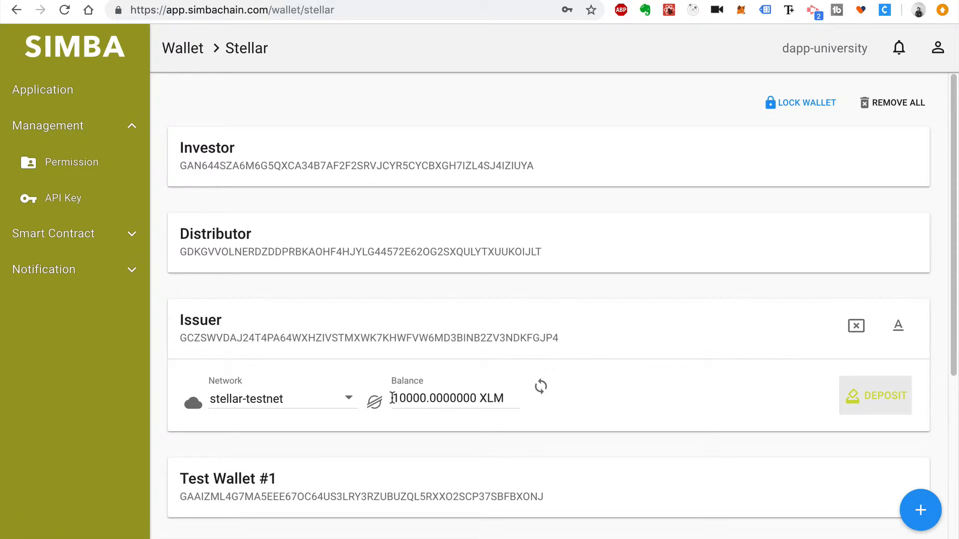
{"action": "left_click_drag", "start_coordinate": [392, 398], "coordinate": [434, 397]}
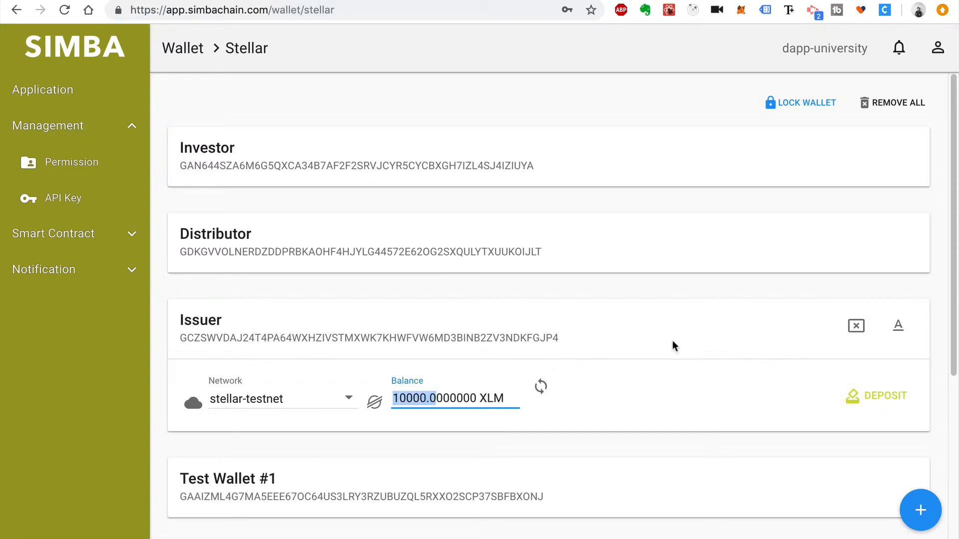
{"action": "left_click", "coordinate": [659, 319]}
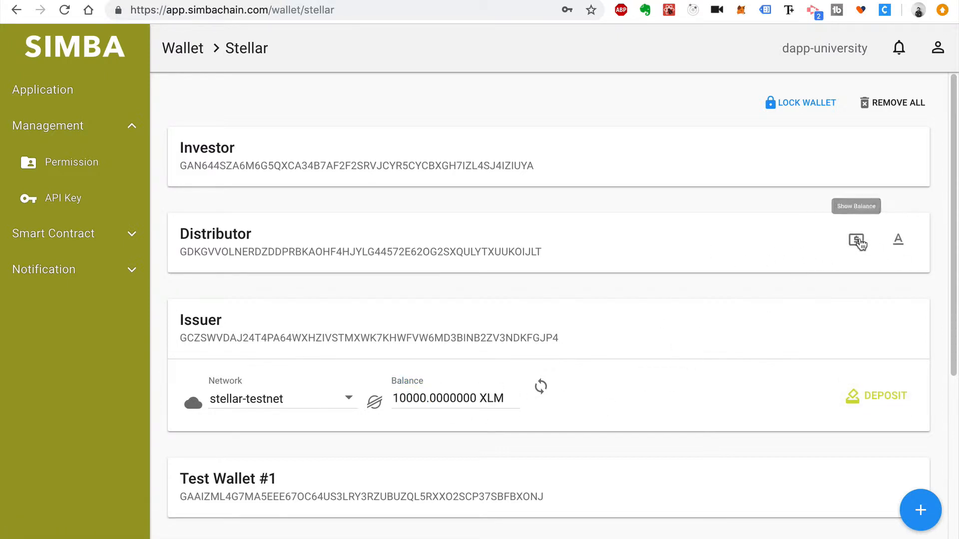
Put the Distributor wallet on stellar-testnet and fund it with test XLM
{"action": "left_click", "coordinate": [856, 239]}
{"action": "left_click", "coordinate": [356, 318]}
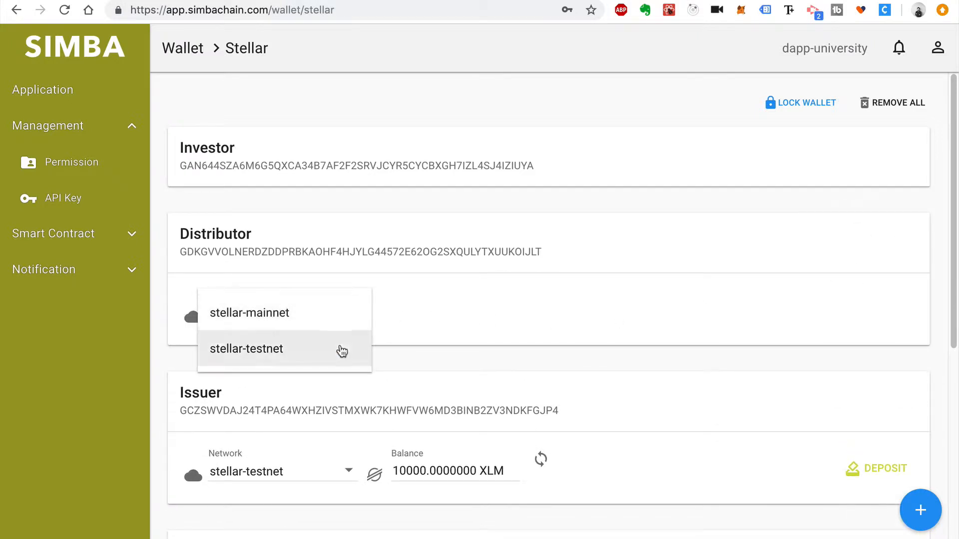
{"action": "left_click", "coordinate": [339, 348]}
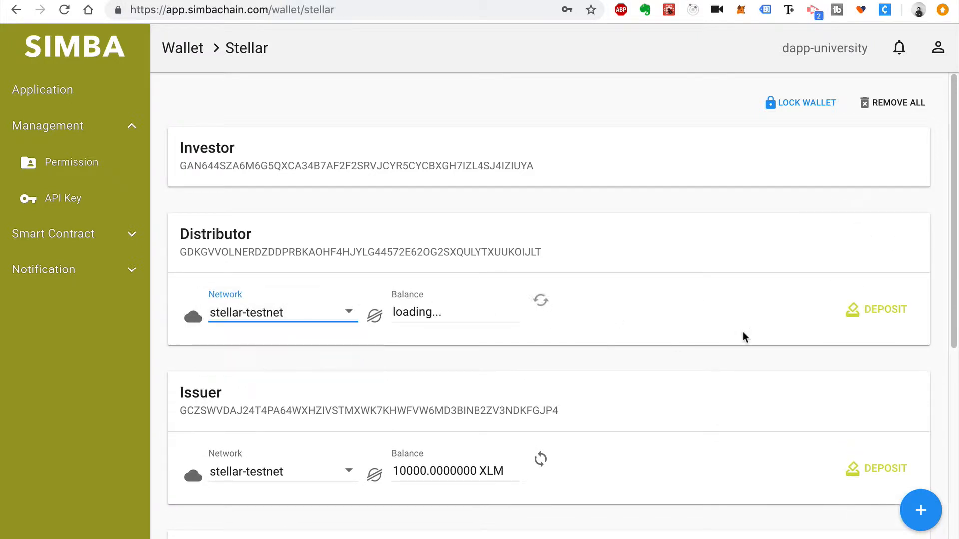
{"action": "left_click", "coordinate": [891, 313]}
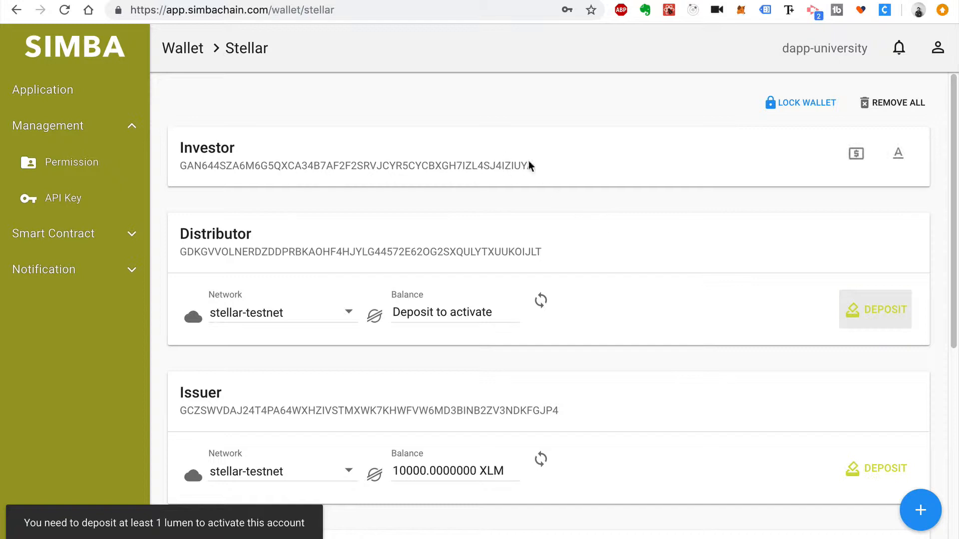
Put the Investor wallet on stellar-testnet, fund it, and check all balances
{"action": "left_click", "coordinate": [856, 154]}
{"action": "left_click", "coordinate": [347, 223]}
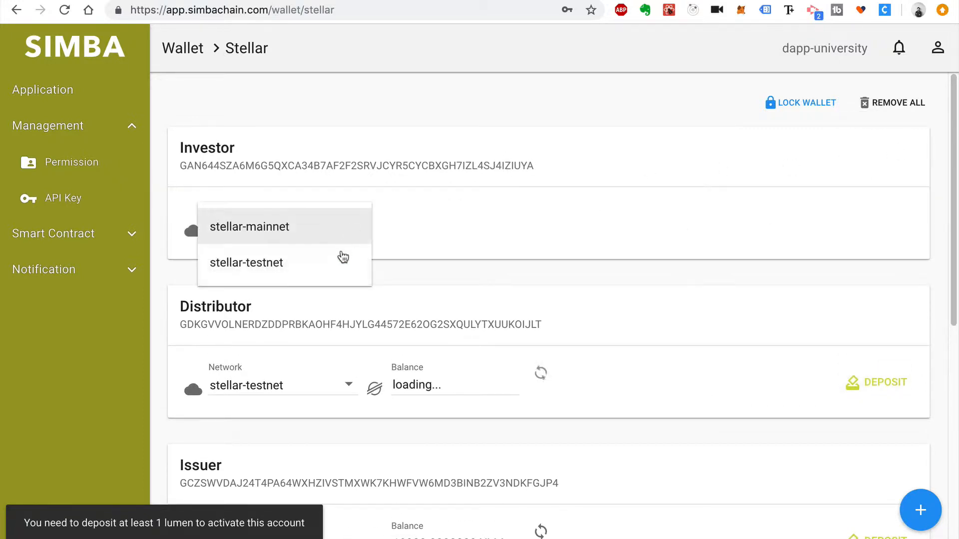
{"action": "left_click", "coordinate": [328, 265]}
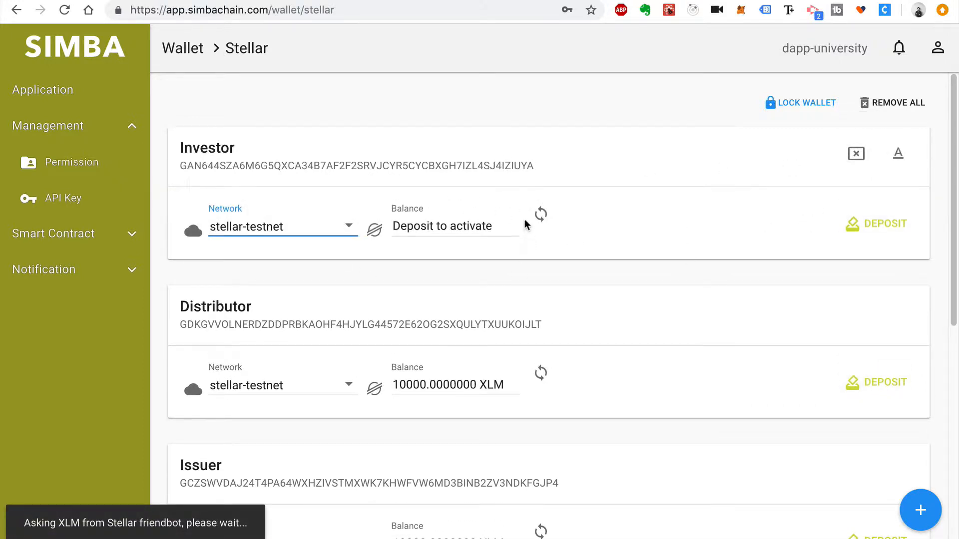
{"action": "left_click", "coordinate": [867, 231]}
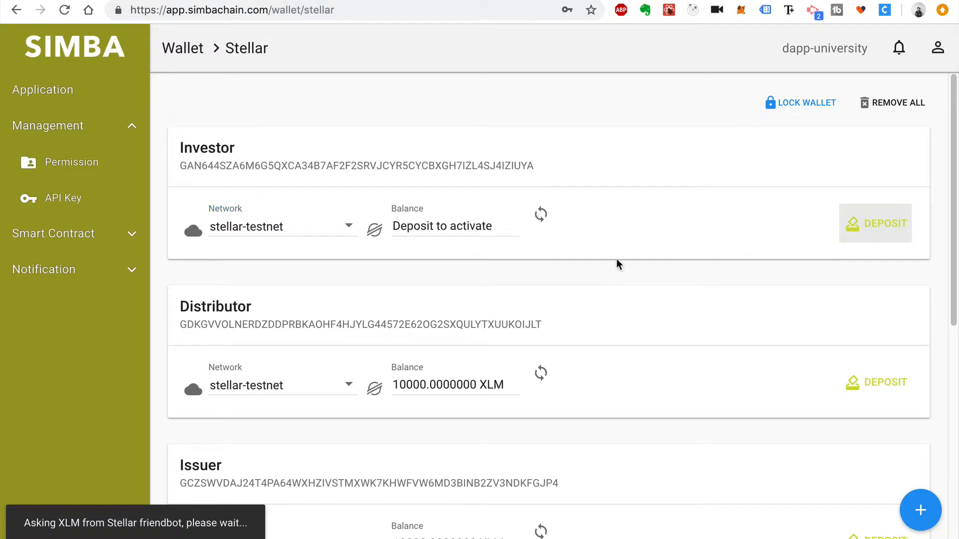
{"action": "scroll", "coordinate": [620, 265], "scroll_direction": "down", "scroll_amount": 3}
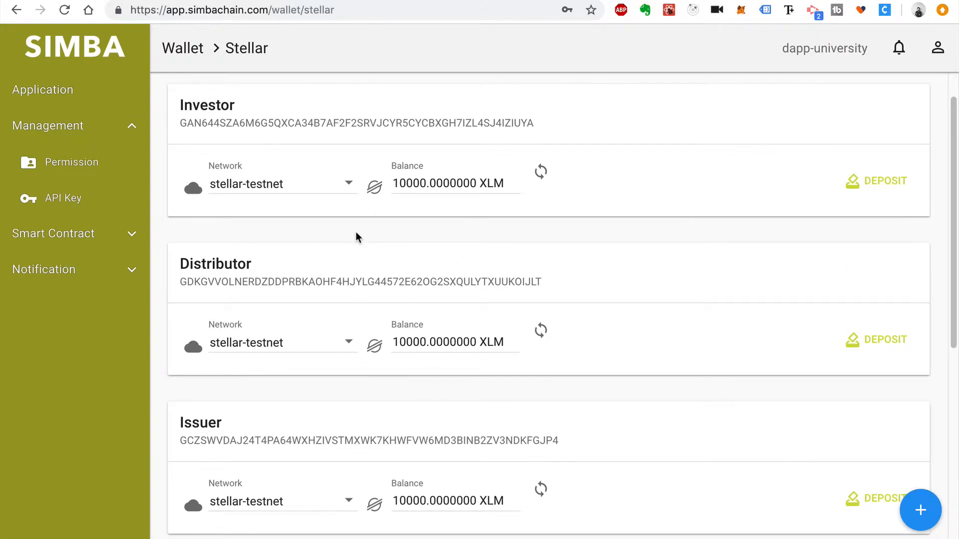
{"action": "key", "text": "super+r"}
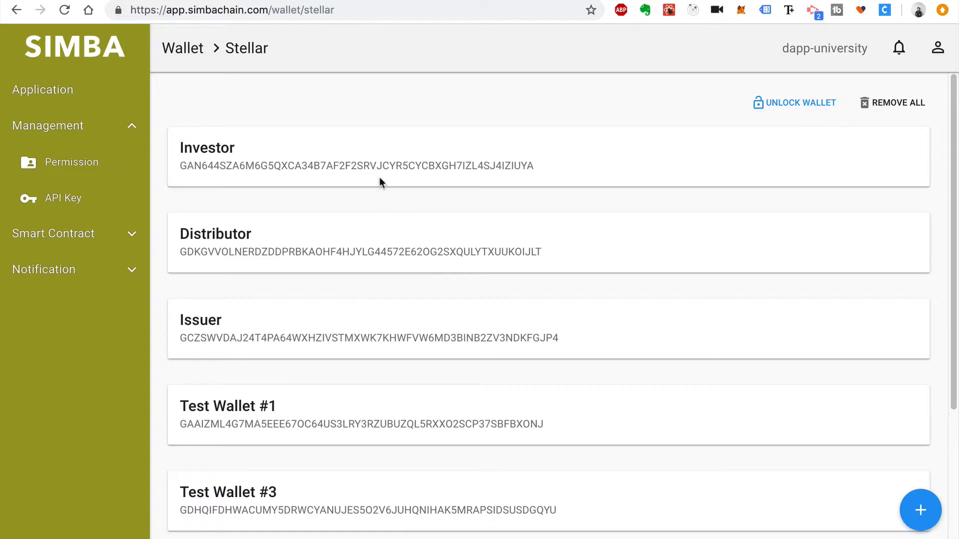
{"action": "scroll", "coordinate": [408, 235], "scroll_direction": "down", "scroll_amount": 2}
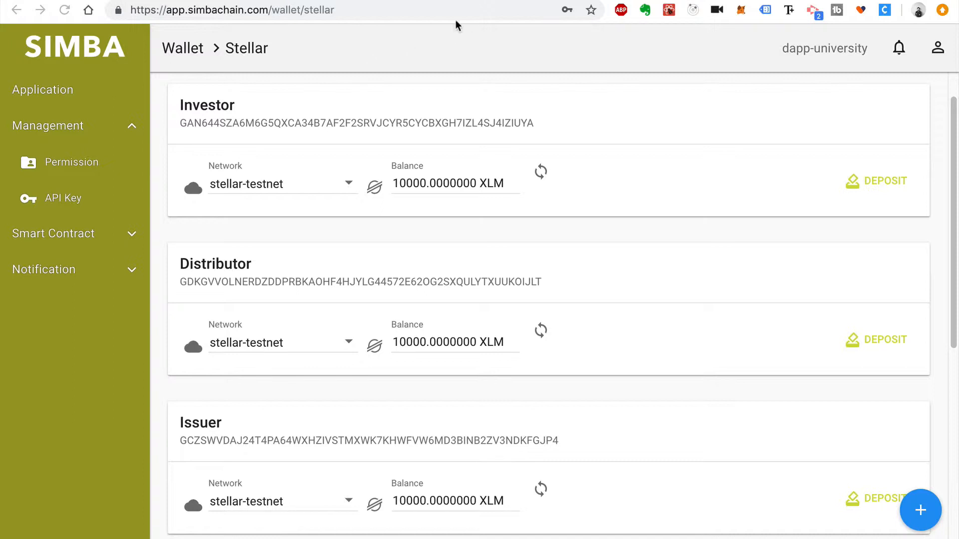
Build a Stellar template with one Change Trust operation and save it as 'Distributor Trust Issuer'
{"action": "left_click", "coordinate": [81, 236]}
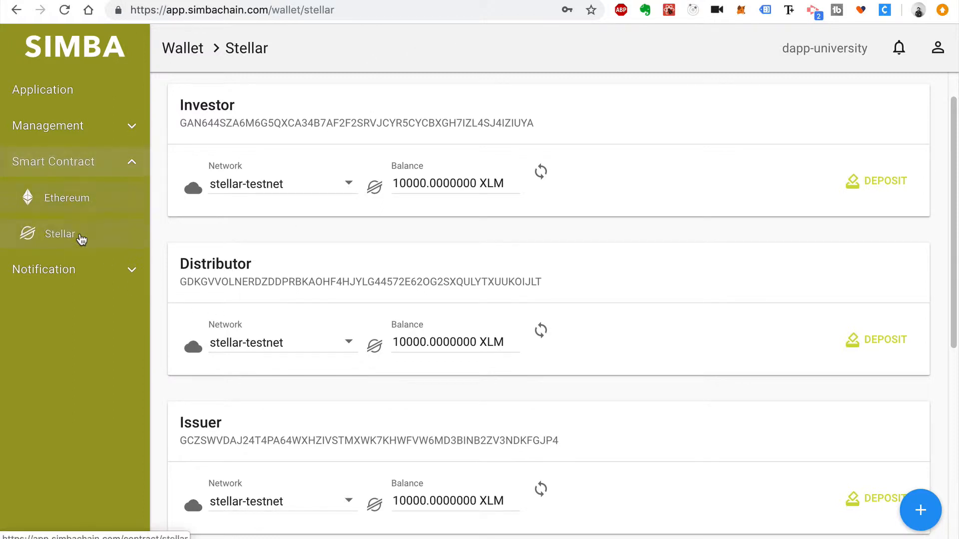
{"action": "left_click", "coordinate": [83, 236]}
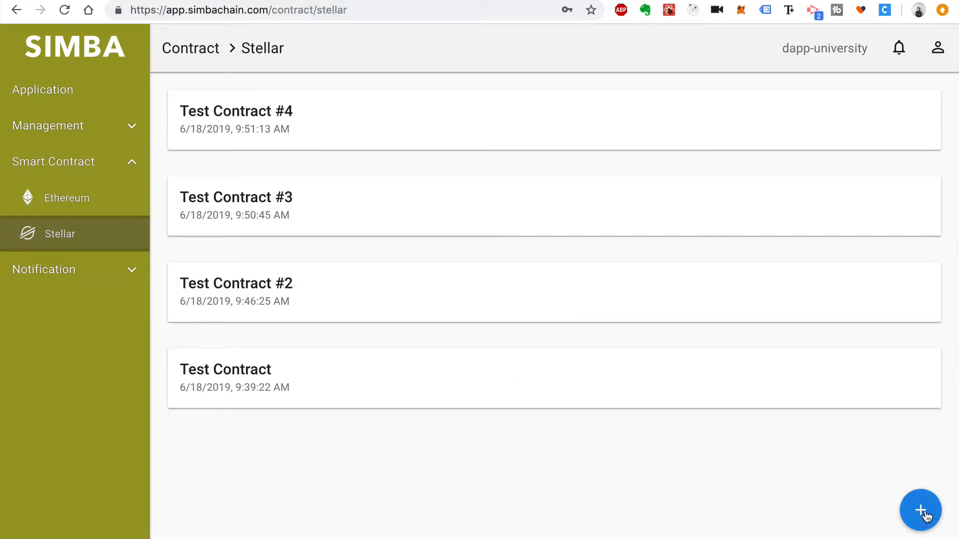
{"action": "left_click", "coordinate": [922, 512]}
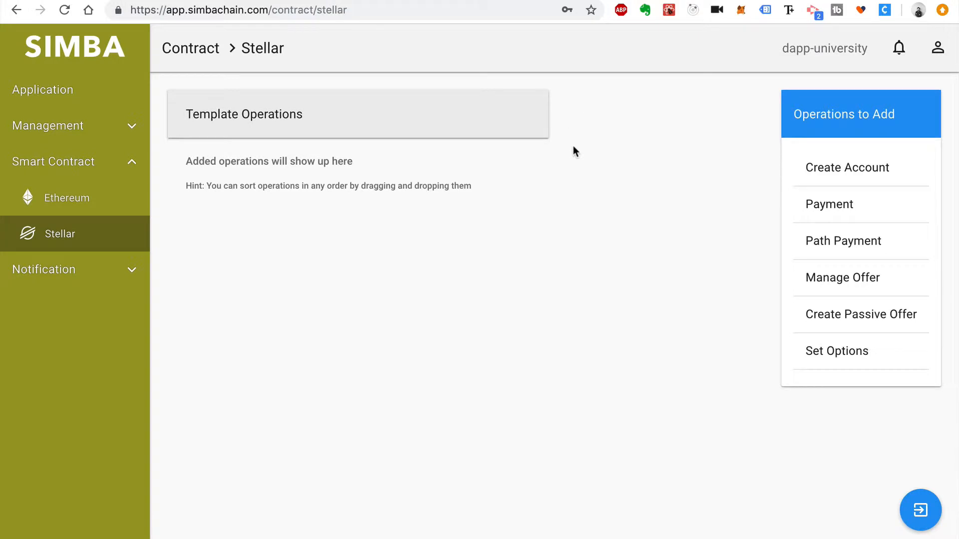
{"action": "scroll", "coordinate": [873, 180], "scroll_direction": "down", "scroll_amount": 5}
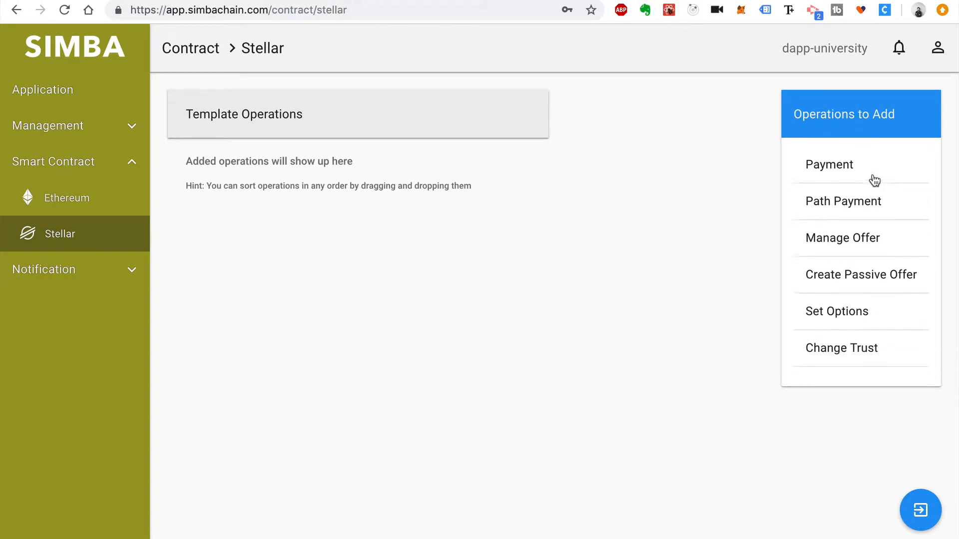
{"action": "scroll", "coordinate": [874, 181], "scroll_direction": "up", "scroll_amount": 5}
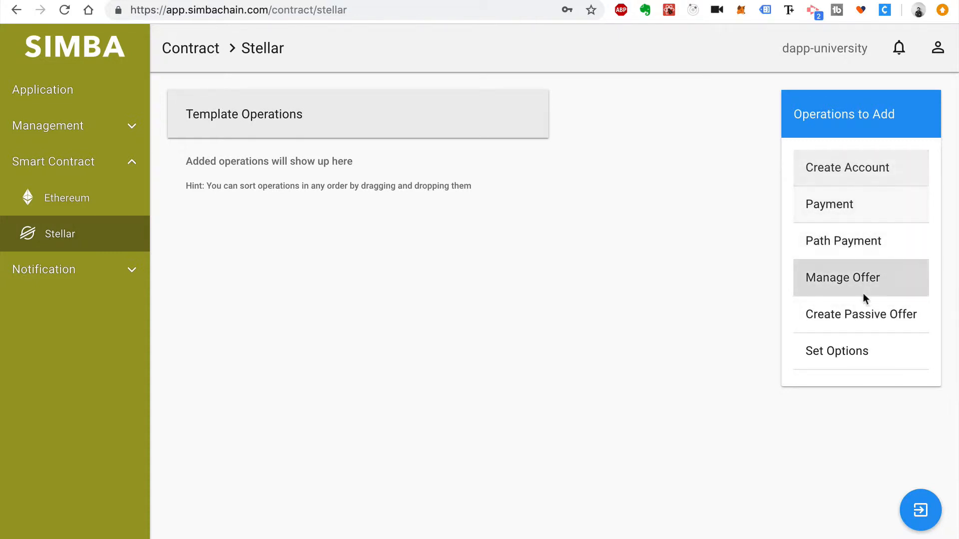
{"action": "scroll", "coordinate": [864, 295], "scroll_direction": "down", "scroll_amount": 1}
{"action": "scroll", "coordinate": [863, 297], "scroll_direction": "down", "scroll_amount": 2}
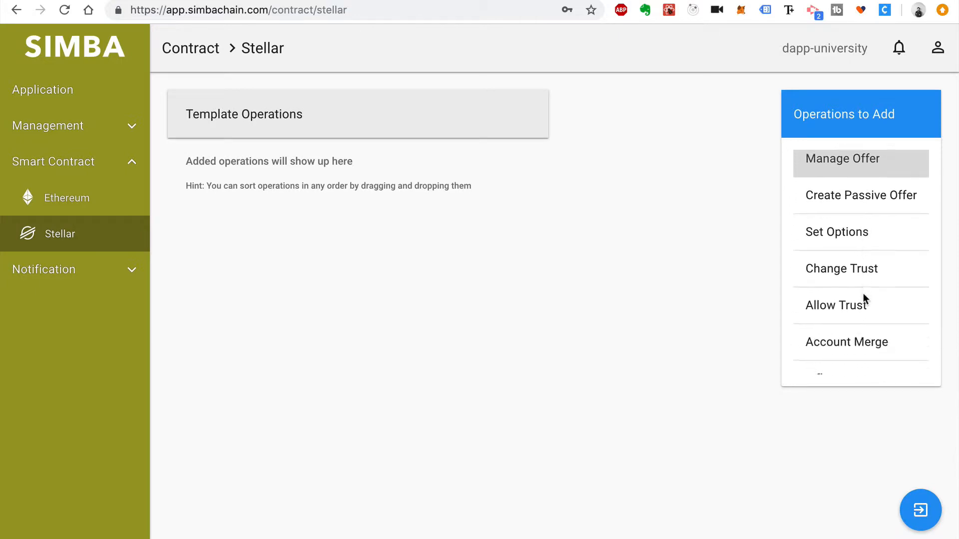
{"action": "left_click", "coordinate": [860, 267]}
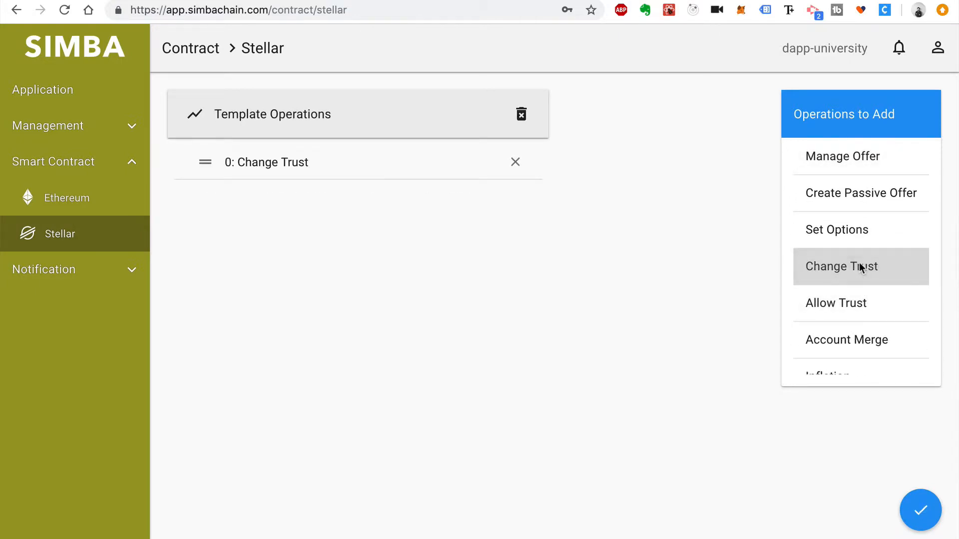
{"action": "left_click", "coordinate": [923, 513]}
{"action": "left_click", "coordinate": [360, 301]}
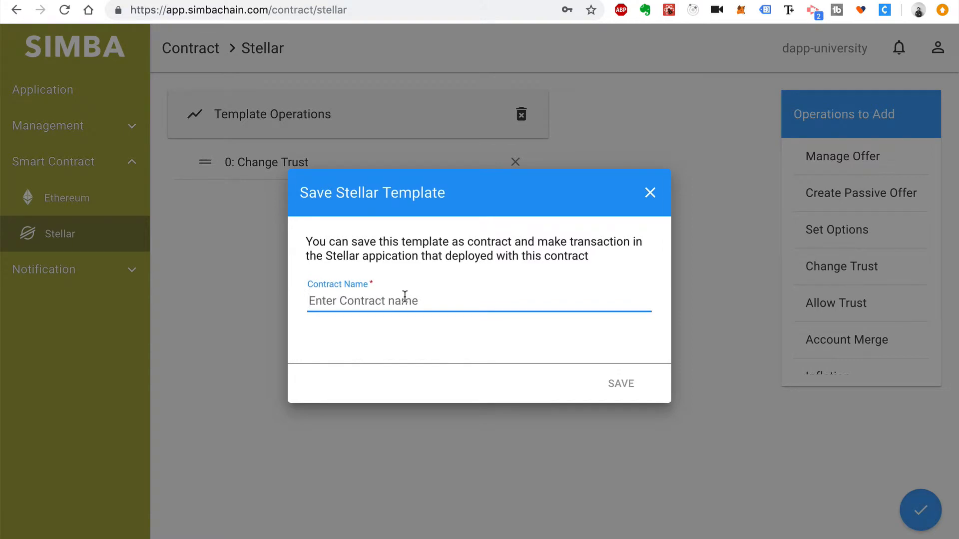
{"action": "type", "text": "Distributor Trust Issuer"}
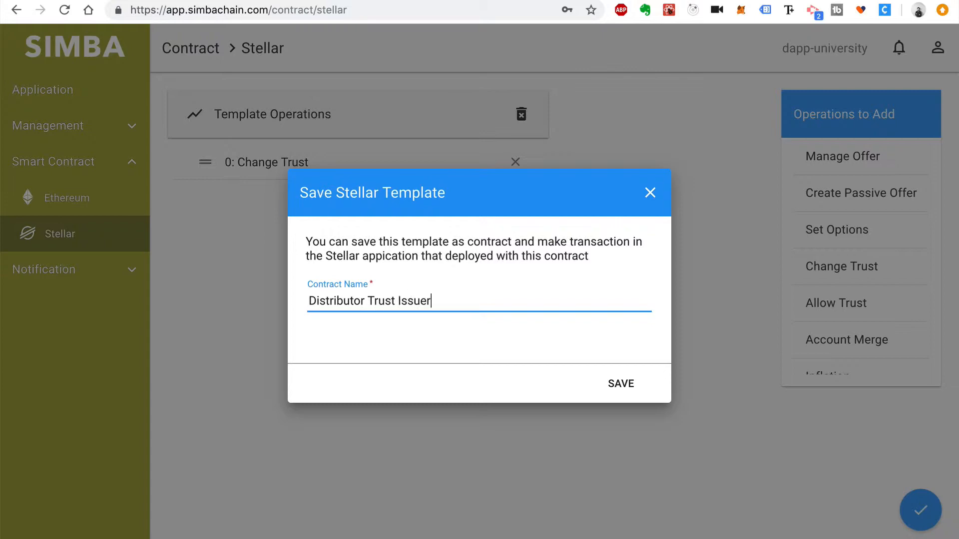
{"action": "left_click", "coordinate": [631, 384]}
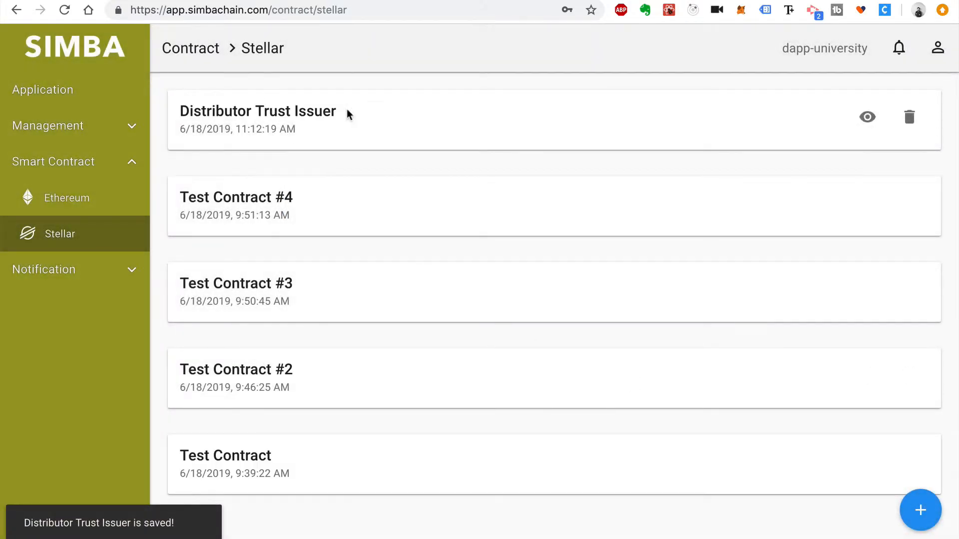
Save a new template with a Payment operation as the 'Create Tokens' contract
{"action": "left_click", "coordinate": [920, 509]}
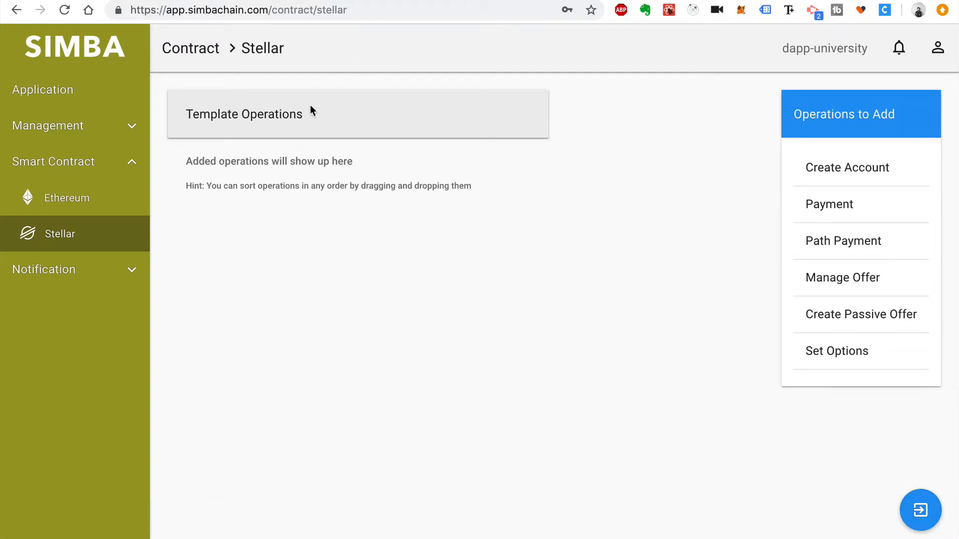
{"action": "left_click", "coordinate": [827, 207]}
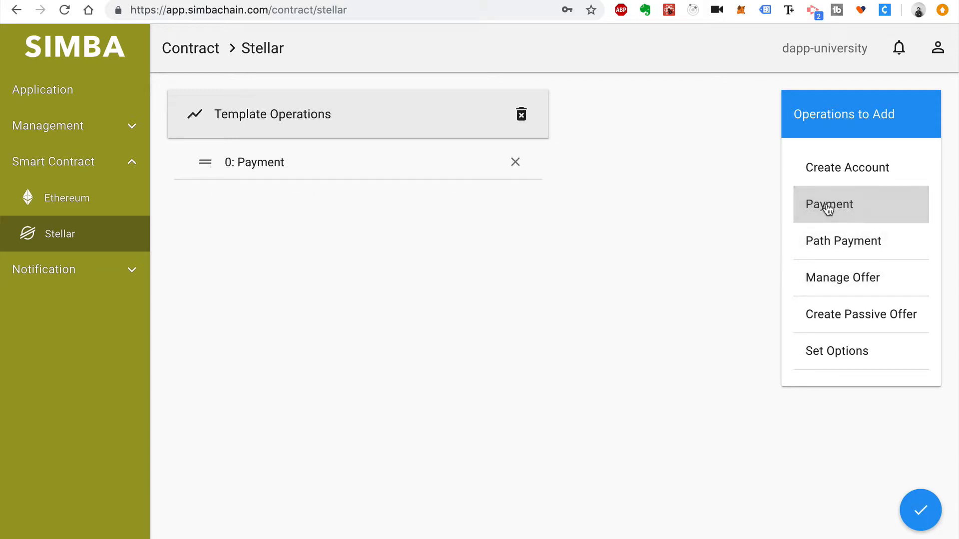
{"action": "left_click", "coordinate": [922, 509]}
{"action": "left_click", "coordinate": [431, 302]}
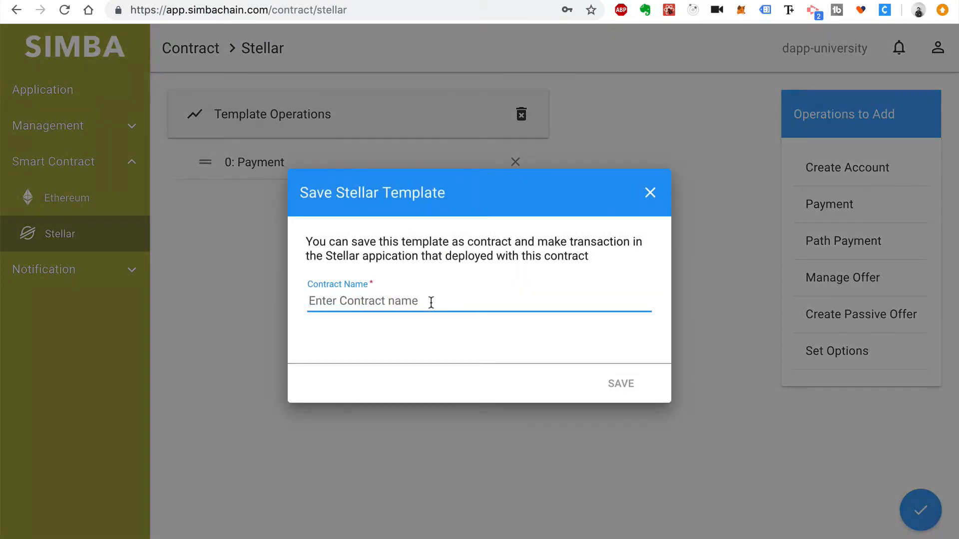
{"action": "type", "text": "Create Tokens"}
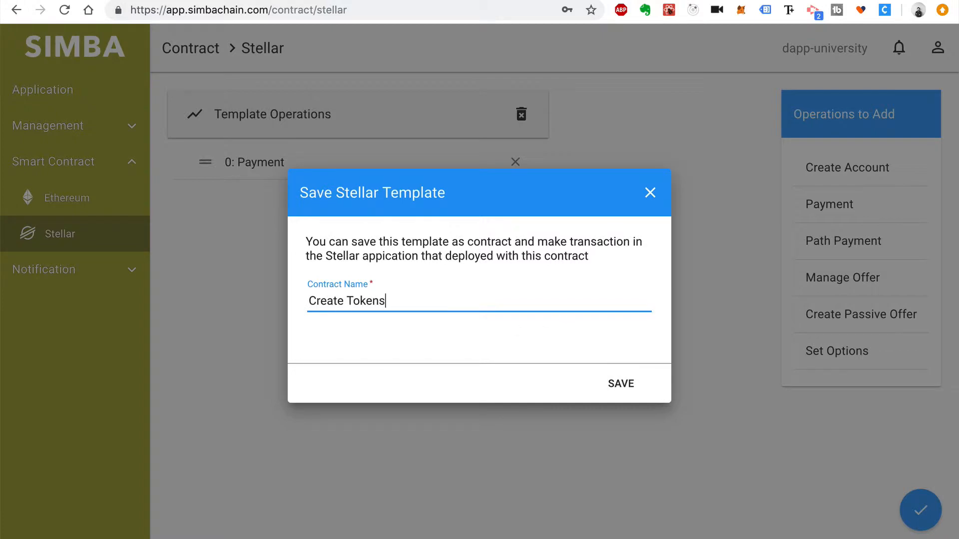
{"action": "left_click", "coordinate": [619, 381]}
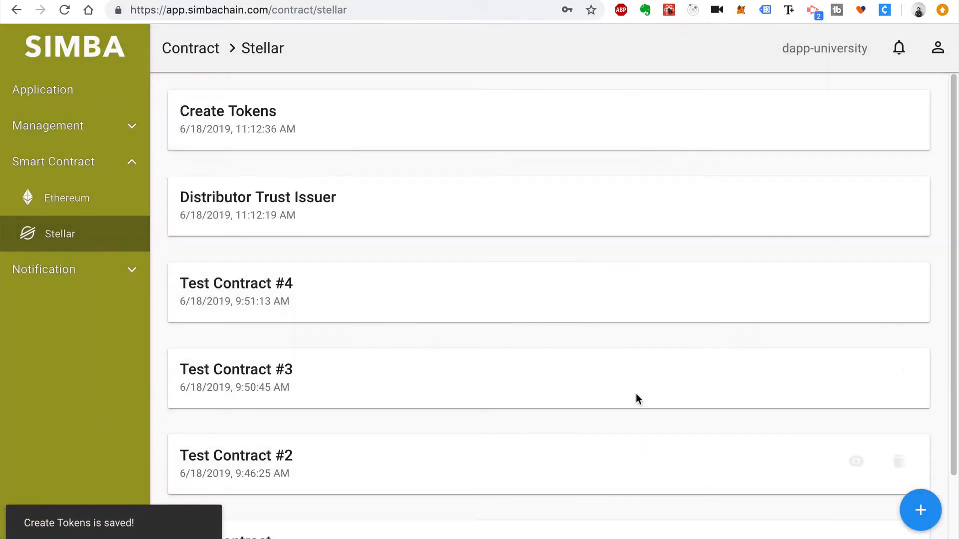
Save a new template with a Manage Offer operation as the 'Distribute Tokens' contract
{"action": "left_click", "coordinate": [921, 510]}
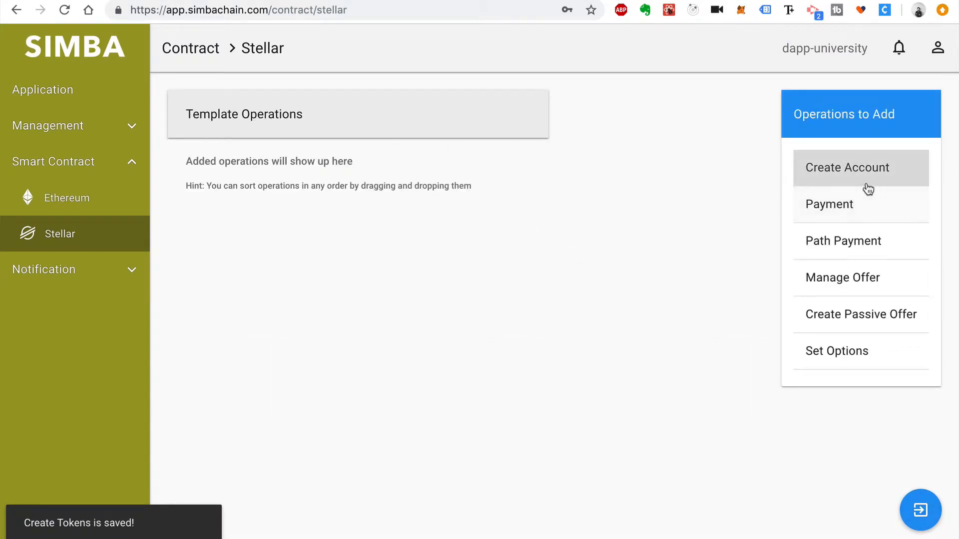
{"action": "left_click", "coordinate": [867, 281]}
{"action": "left_click", "coordinate": [924, 512]}
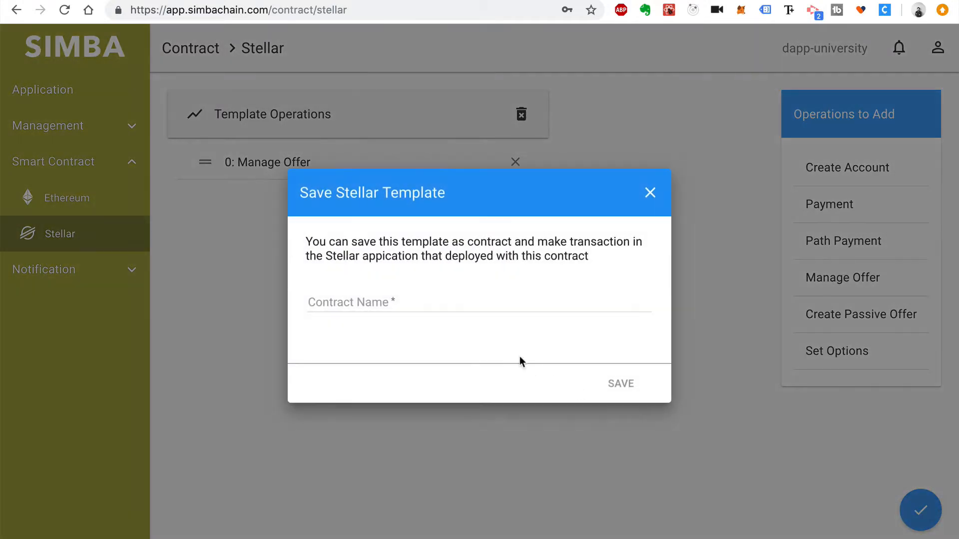
{"action": "left_click", "coordinate": [472, 302]}
{"action": "type", "text": "Distribute Tokens"}
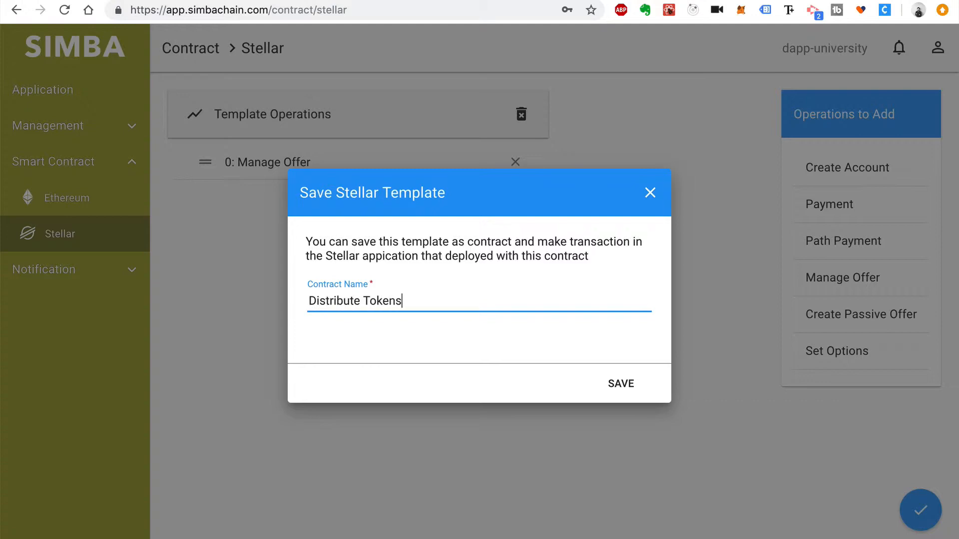
{"action": "left_click", "coordinate": [628, 388]}
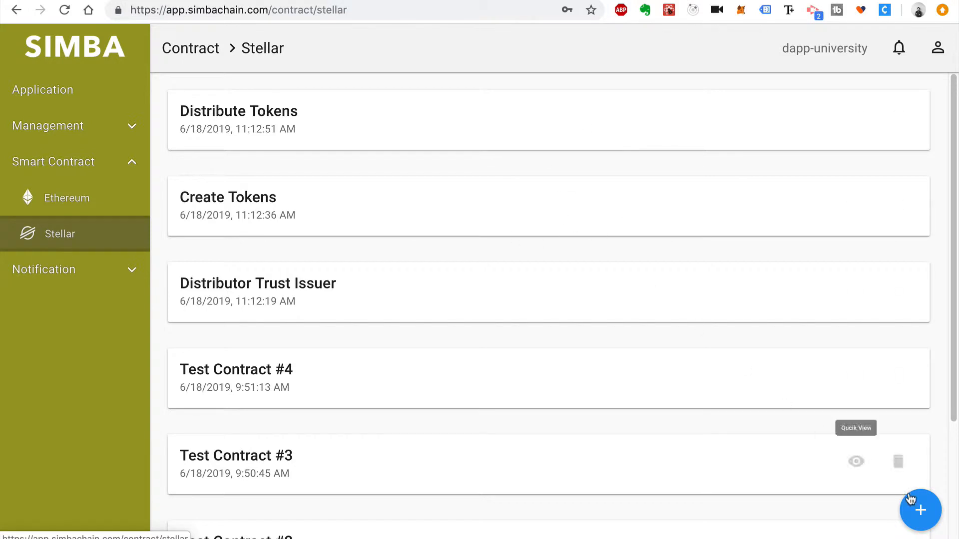
{"action": "left_click", "coordinate": [921, 510]}
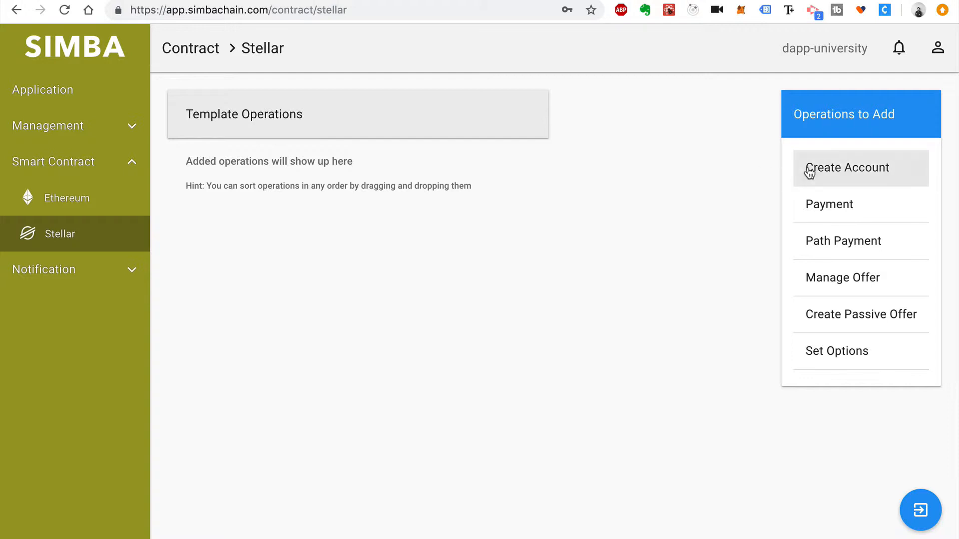
Add Change Trust and Manage Offer operations and save the template as 'Buy Tokens'
{"action": "scroll", "coordinate": [834, 255], "scroll_direction": "down", "scroll_amount": 3}
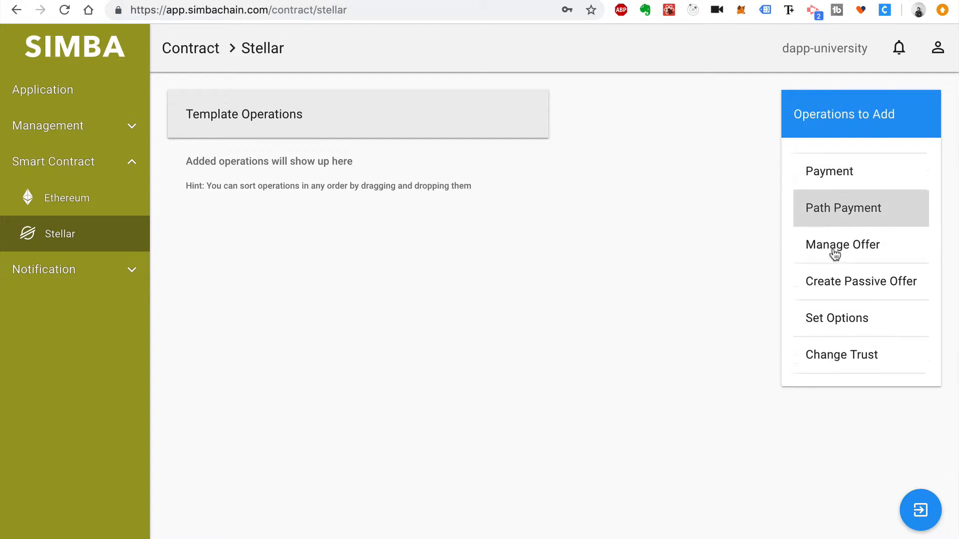
{"action": "left_click", "coordinate": [873, 263]}
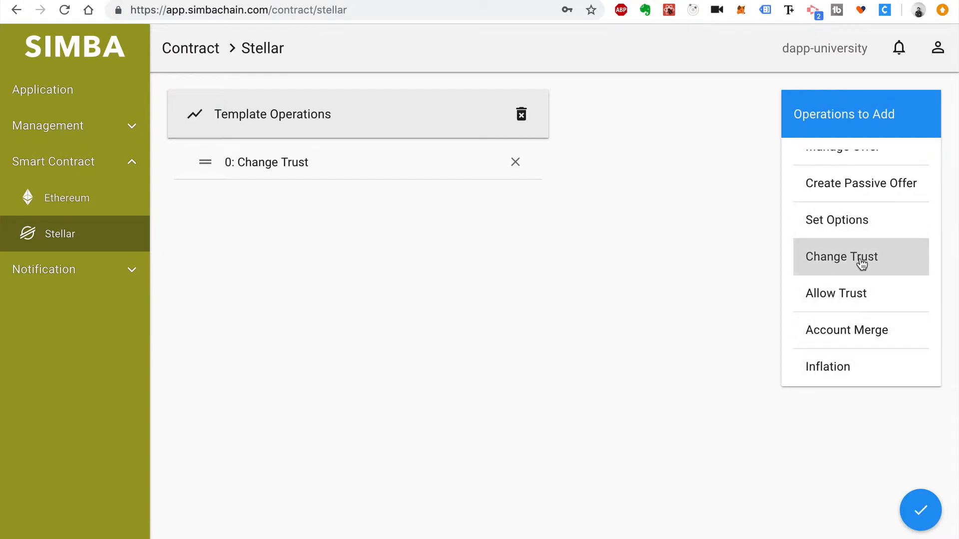
{"action": "scroll", "coordinate": [863, 263], "scroll_direction": "down", "scroll_amount": 2}
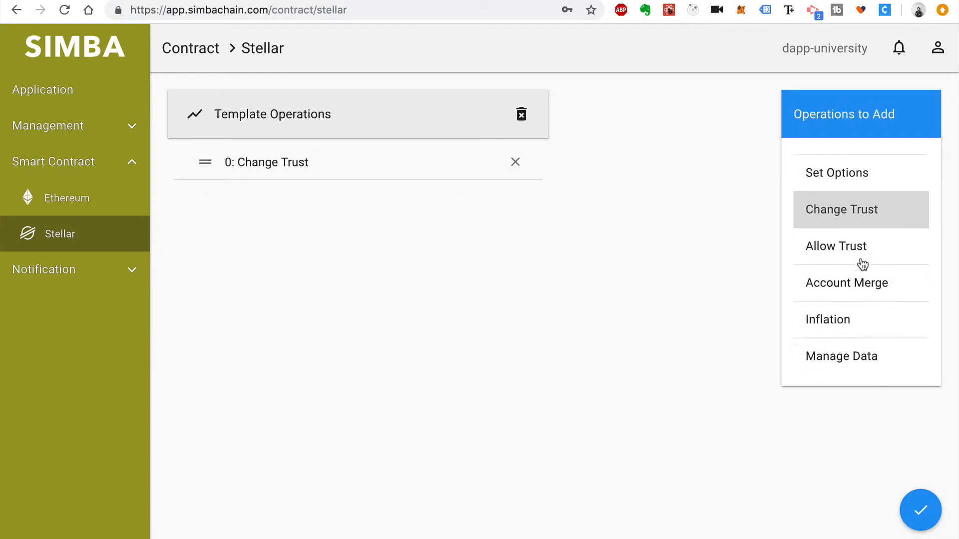
{"action": "scroll", "coordinate": [862, 264], "scroll_direction": "up", "scroll_amount": 5}
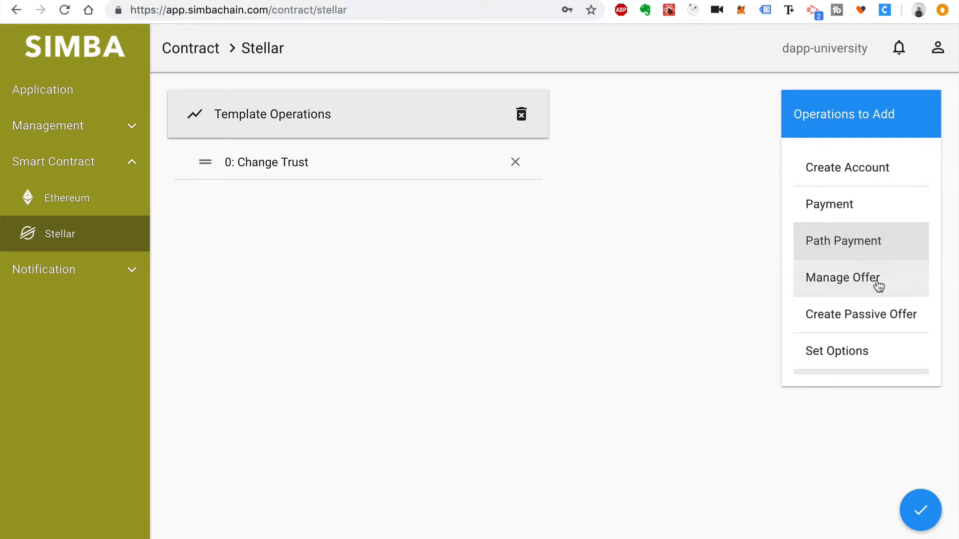
{"action": "left_click", "coordinate": [878, 279]}
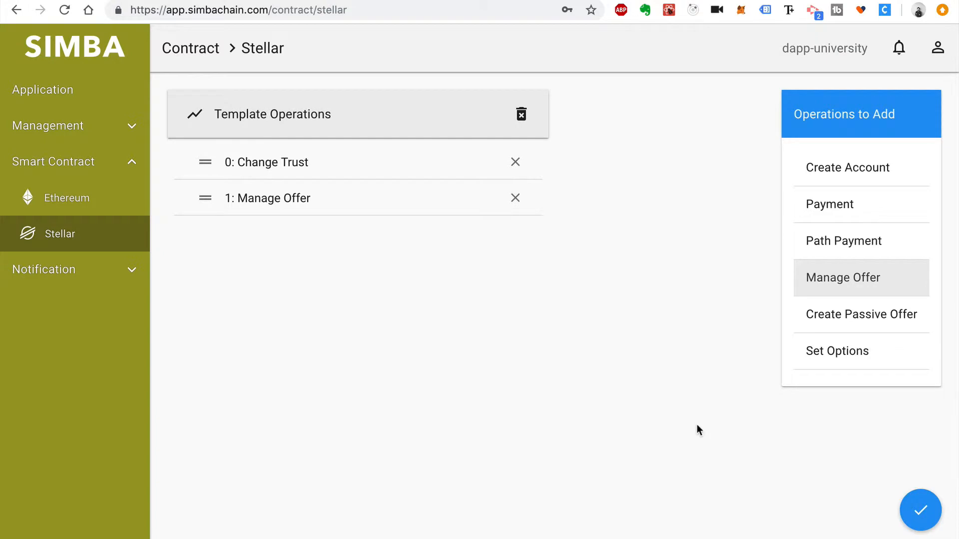
{"action": "left_click", "coordinate": [924, 512]}
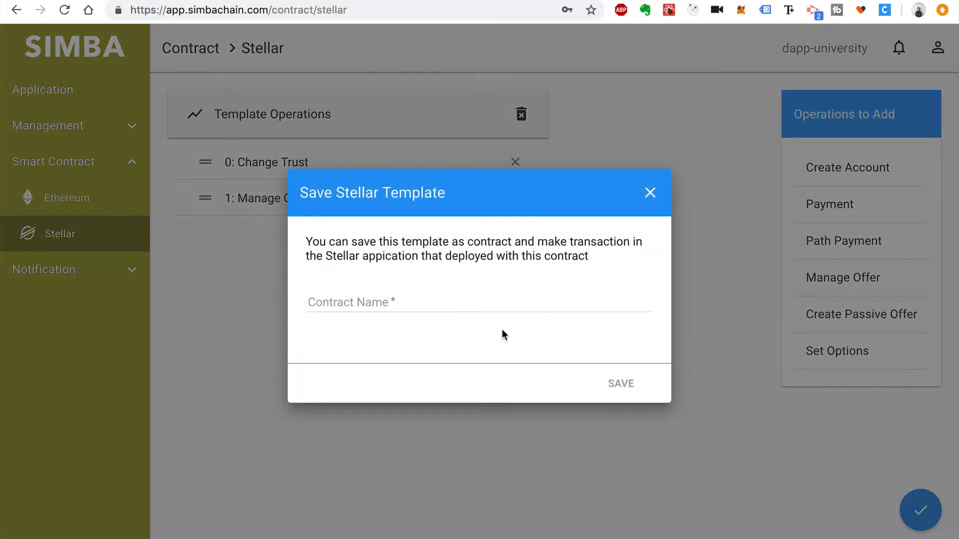
{"action": "left_click", "coordinate": [473, 298]}
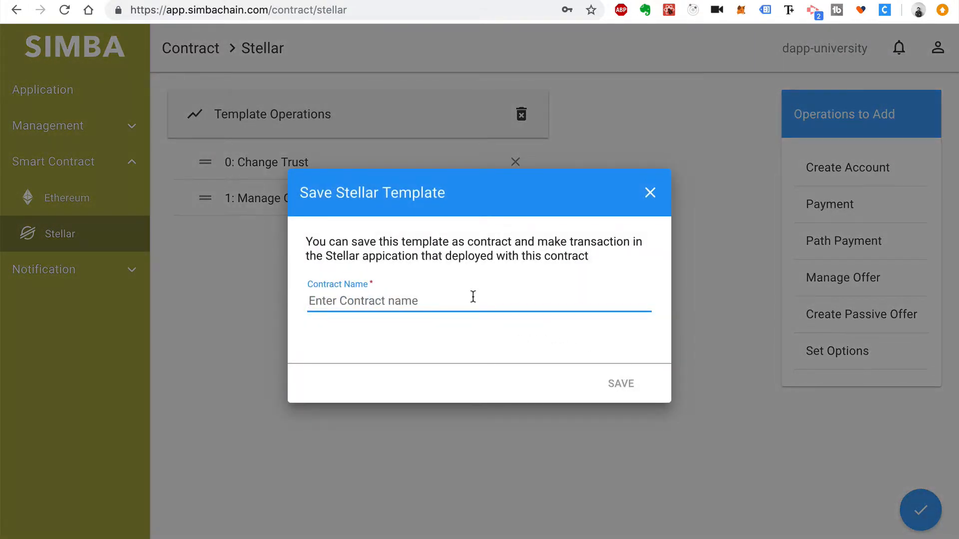
{"action": "type", "text": "Buy Tokens"}
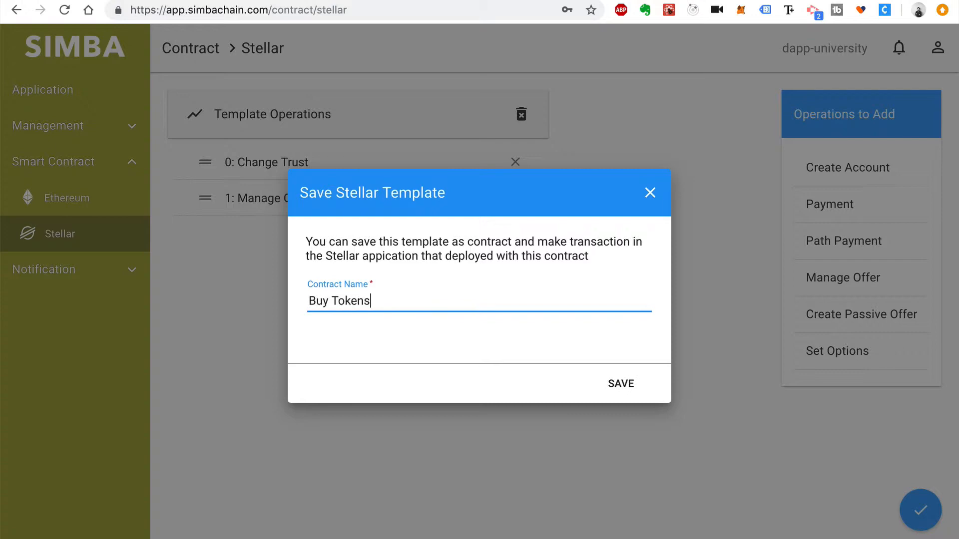
{"action": "left_click", "coordinate": [611, 372]}
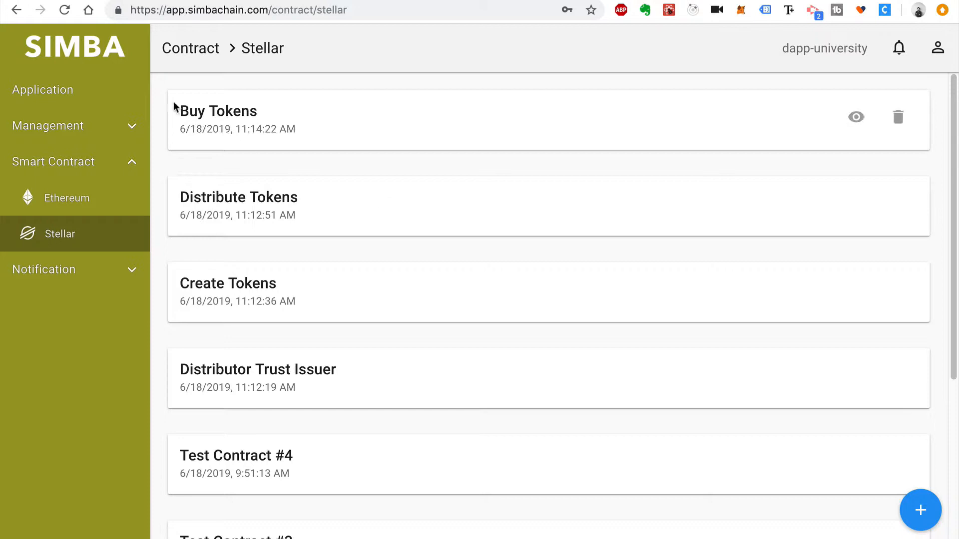
Start a new application on the Stellar blockchain with the Stellar-testnet network
{"action": "left_click_drag", "start_coordinate": [368, 422], "coordinate": [163, 80]}
{"action": "left_click", "coordinate": [168, 78]}
{"action": "left_click", "coordinate": [47, 91]}
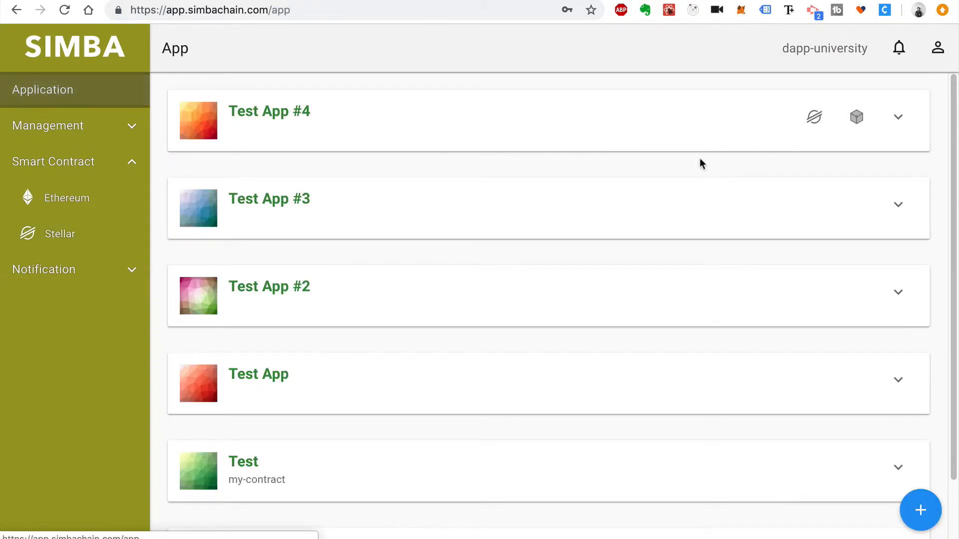
{"action": "left_click", "coordinate": [923, 514]}
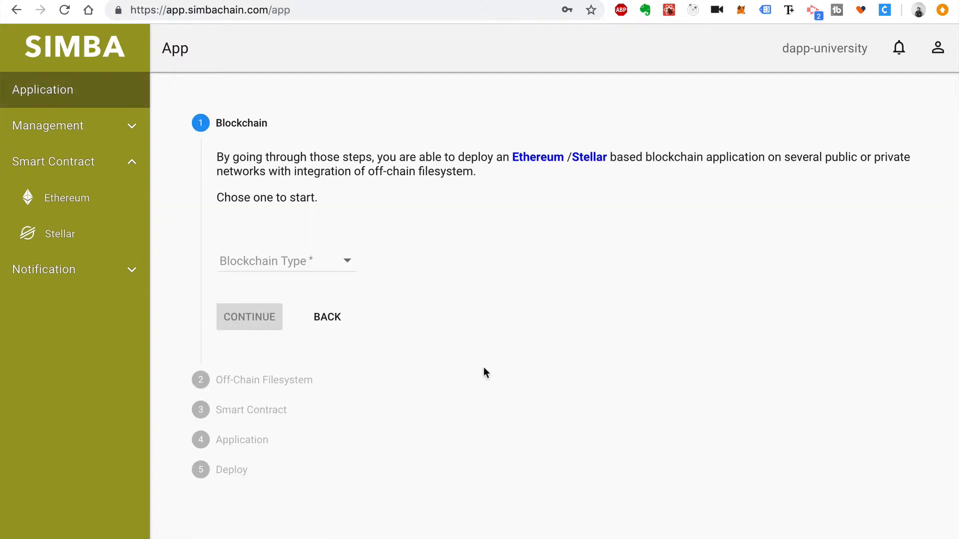
{"action": "left_click", "coordinate": [334, 270]}
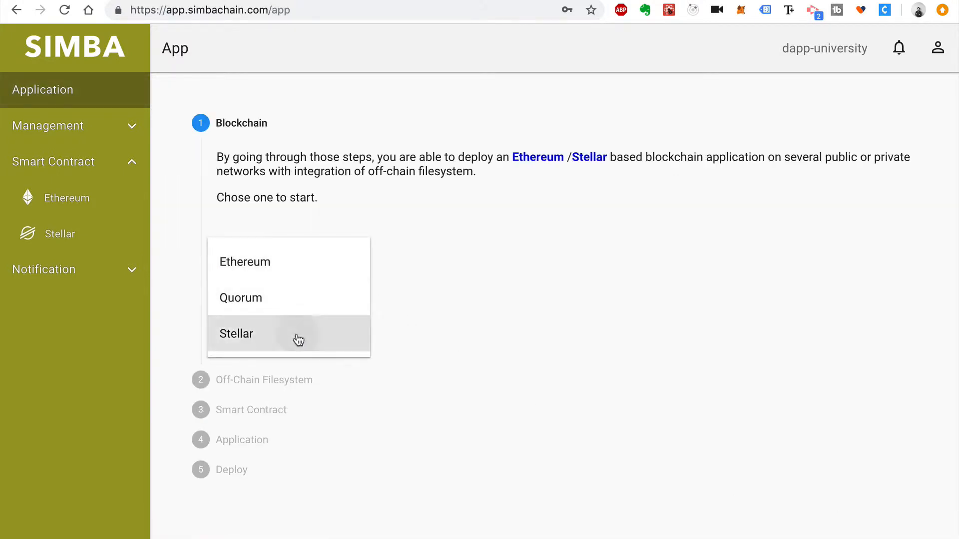
{"action": "left_click", "coordinate": [296, 337]}
{"action": "left_click", "coordinate": [312, 330]}
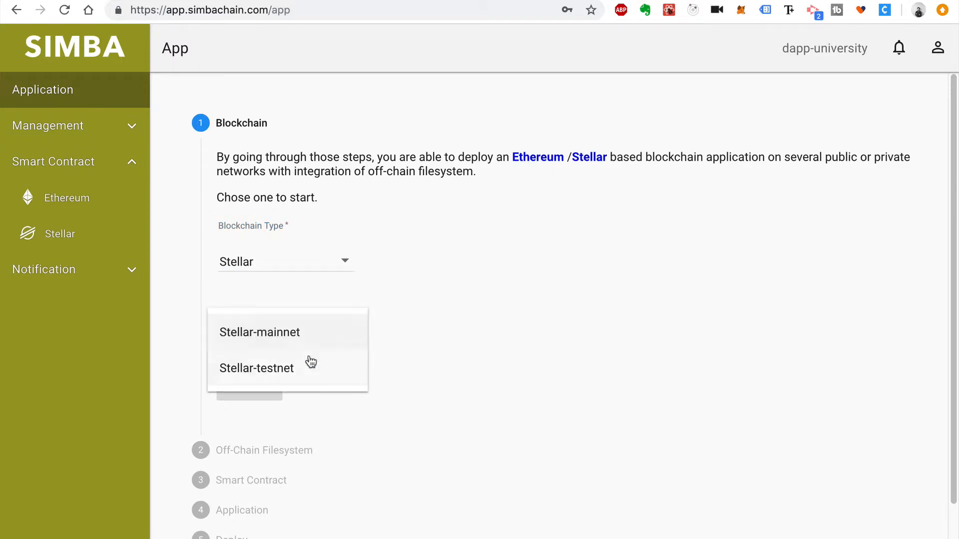
{"action": "left_click", "coordinate": [311, 367]}
Choose IPFS - Default storage and the Distributor Trust Issuer smart contract
{"action": "left_click", "coordinate": [252, 398]}
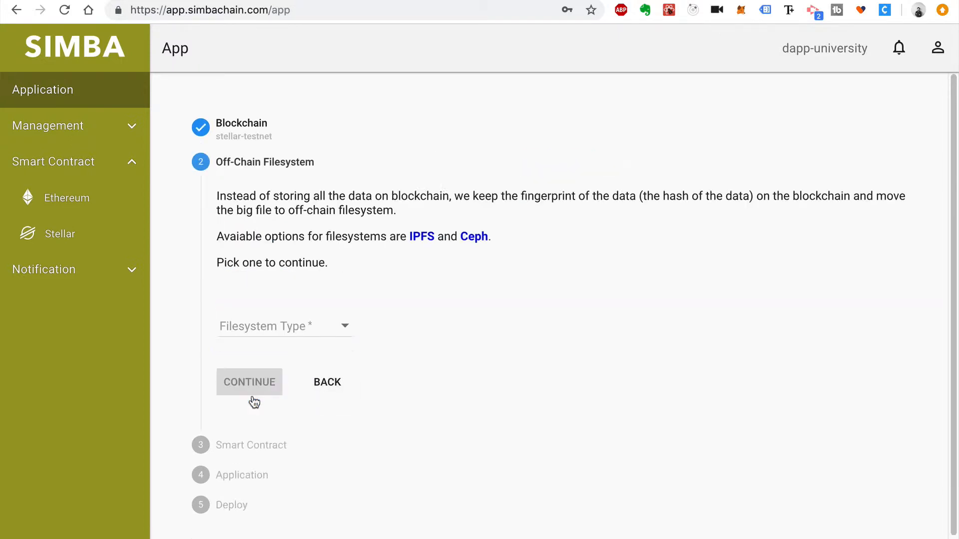
{"action": "left_click", "coordinate": [293, 325]}
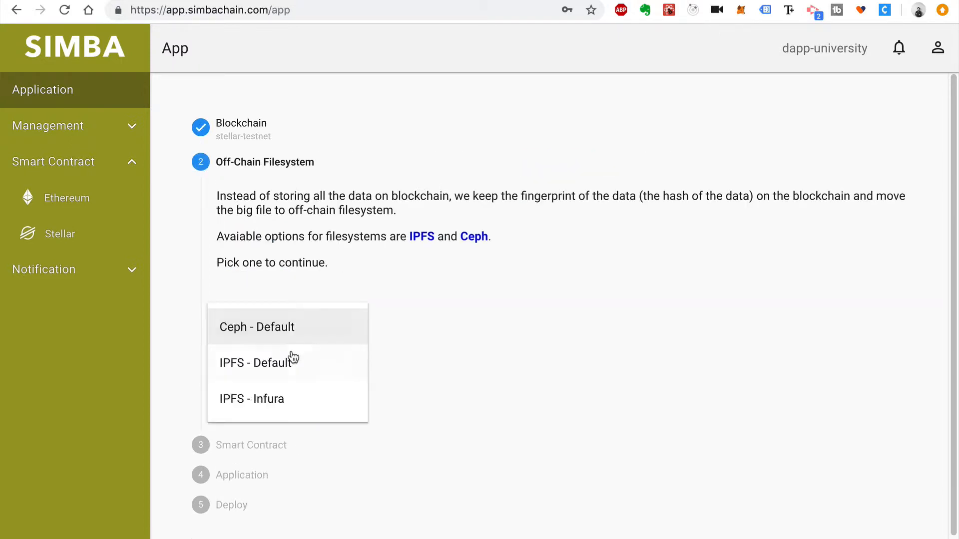
{"action": "left_click", "coordinate": [315, 372]}
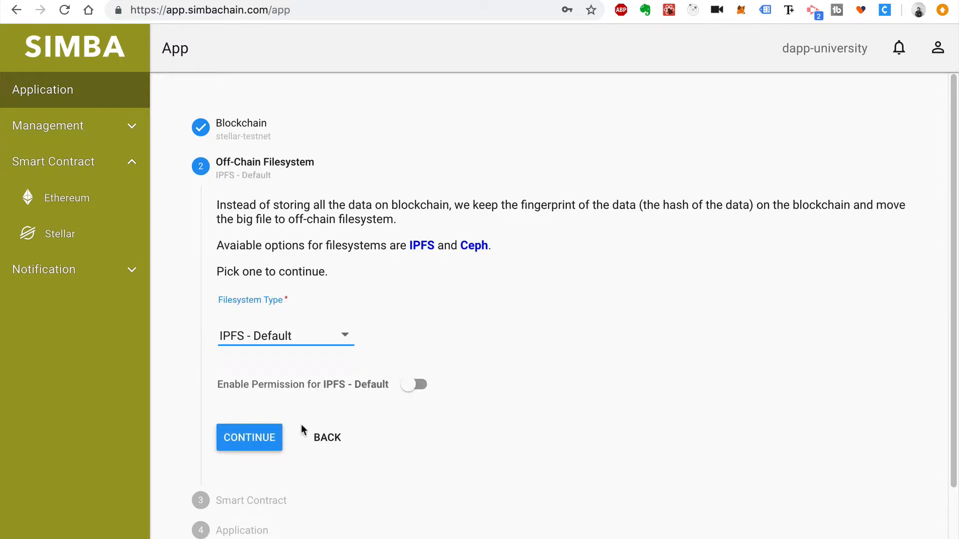
{"action": "left_click", "coordinate": [251, 444]}
{"action": "left_click", "coordinate": [292, 392]}
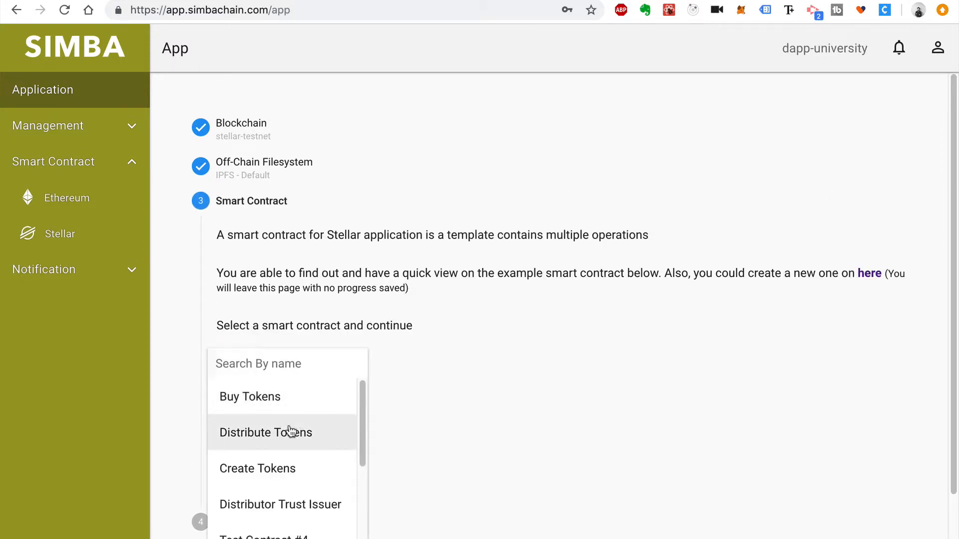
{"action": "left_click", "coordinate": [330, 506]}
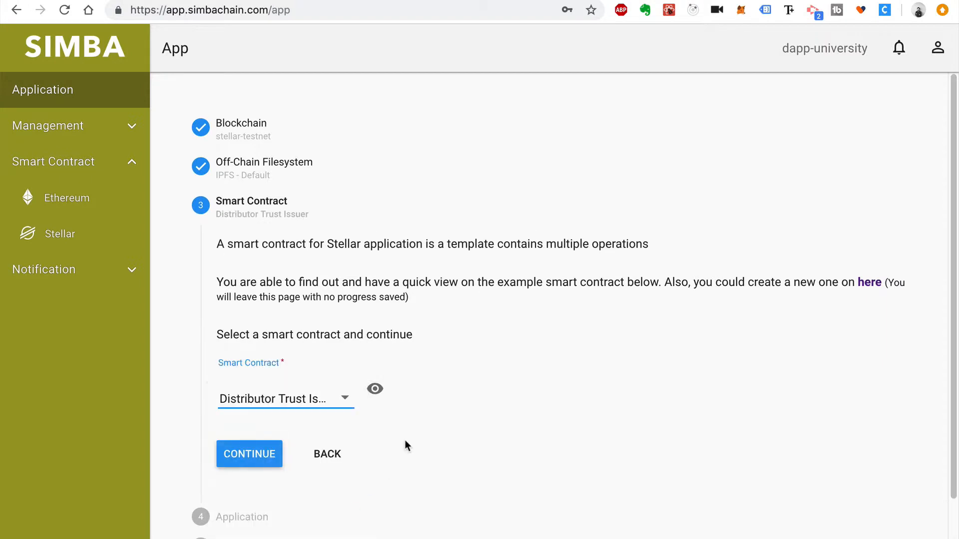
{"action": "scroll", "coordinate": [403, 427], "scroll_direction": "down", "scroll_amount": 2}
{"action": "left_click", "coordinate": [266, 416]}
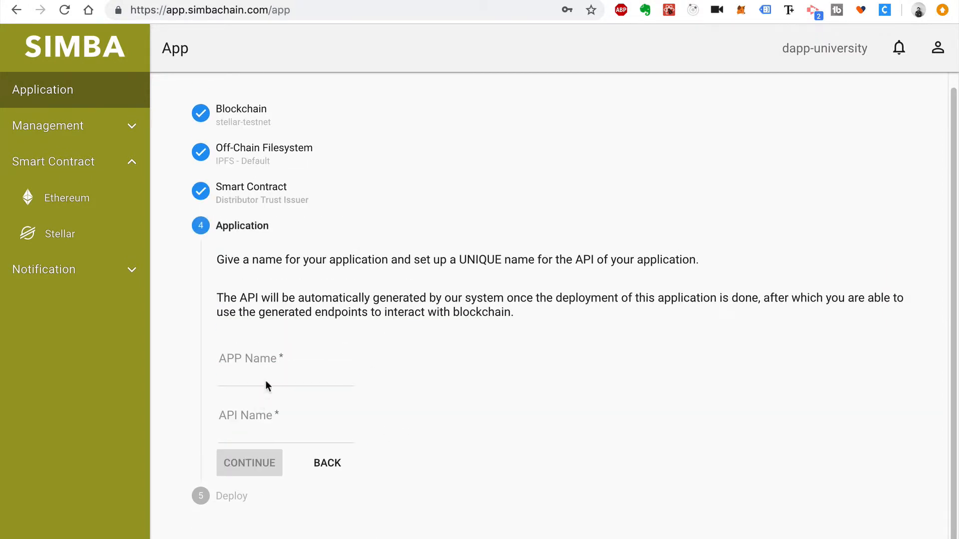
Name the app 'Distributor Trust Issuer' with API name distributor-trust-issuer
{"action": "left_click", "coordinate": [266, 378]}
{"action": "type", "text": "Distributor Trust Issuer"}
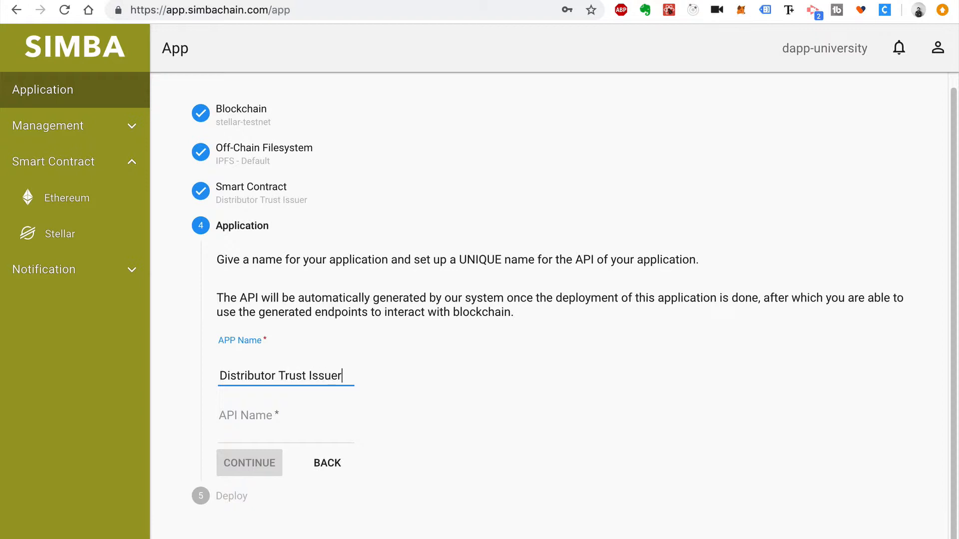
{"action": "left_click", "coordinate": [259, 433]}
{"action": "type", "text": "dsi"}
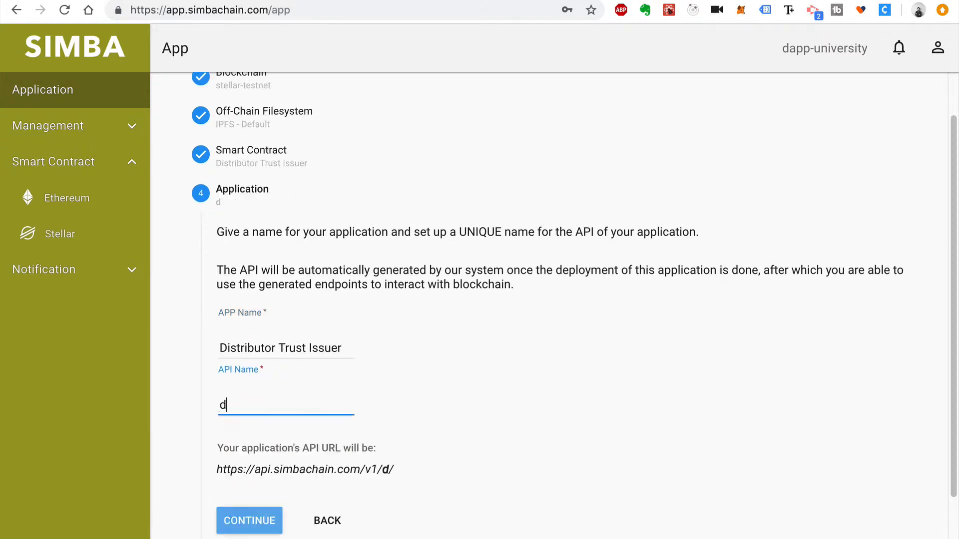
{"action": "key", "text": "BackSpace"}
{"action": "key", "text": "BackSpace"}
{"action": "type", "text": "istribu"}
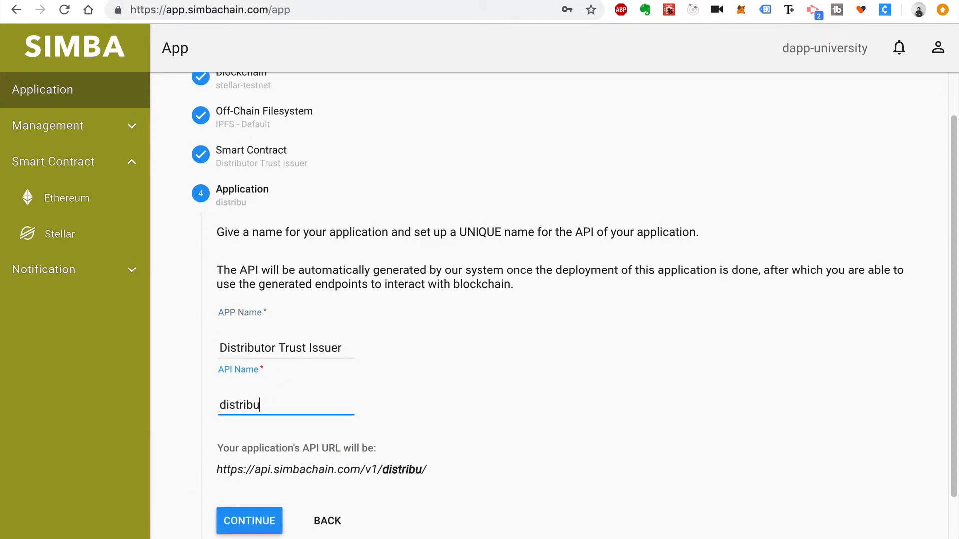
{"action": "type", "text": "tor-trust-issuer"}
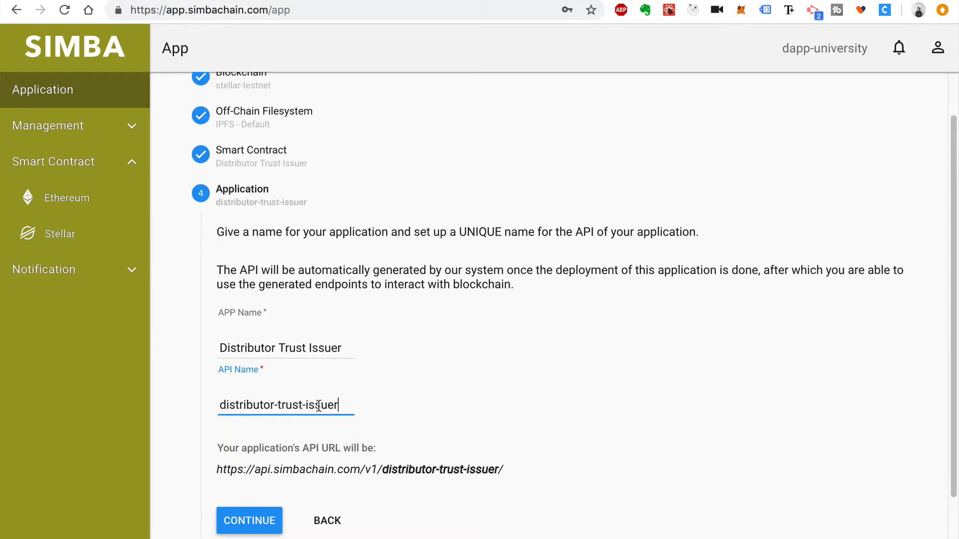
{"action": "scroll", "coordinate": [319, 406], "scroll_direction": "down", "scroll_amount": 1}
{"action": "left_click", "coordinate": [247, 479]}
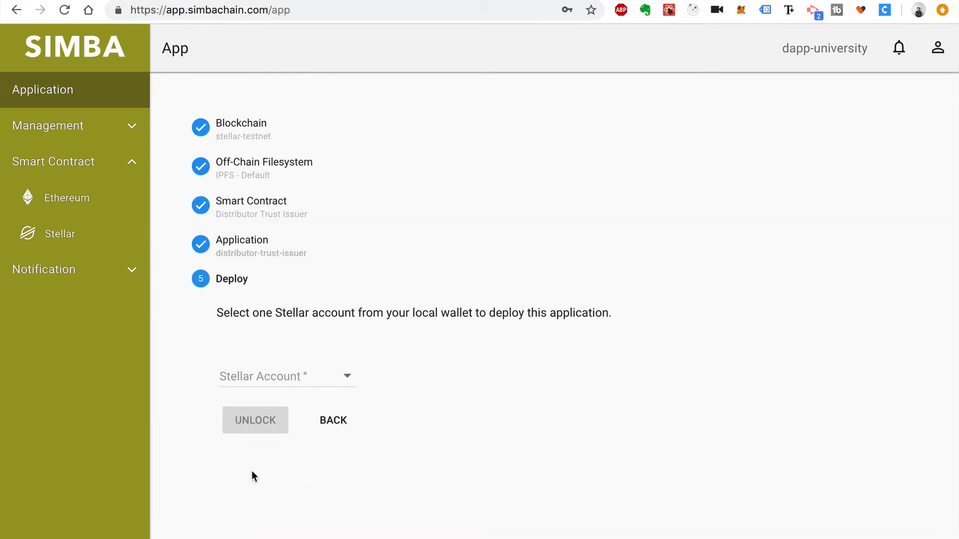
Deploy it from the Issuer account, unlocked with the saved wallet password
{"action": "left_click", "coordinate": [296, 382]}
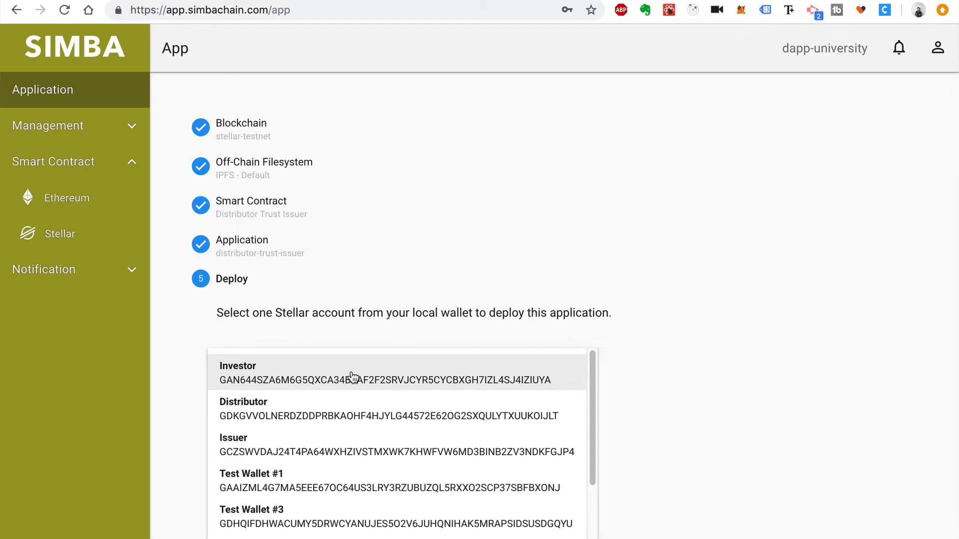
{"action": "left_click", "coordinate": [338, 450]}
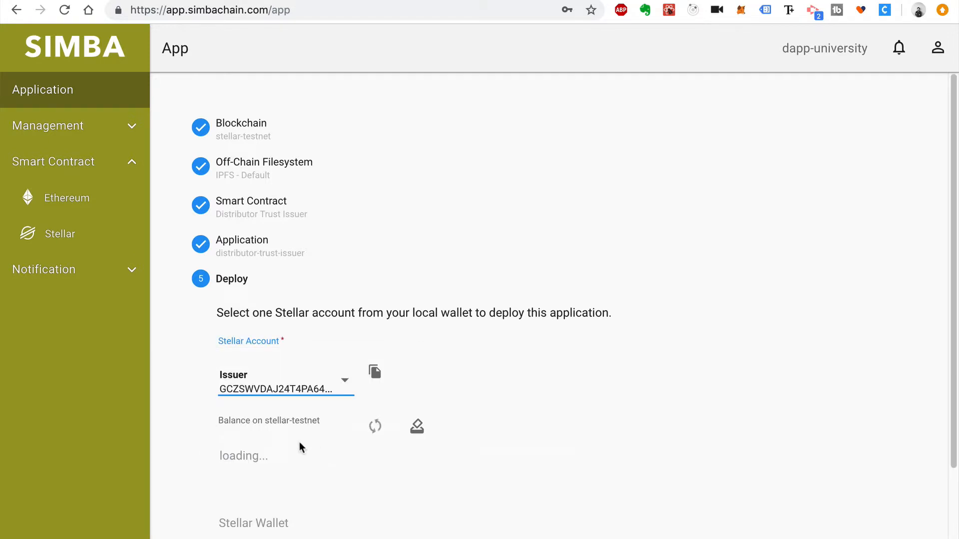
{"action": "scroll", "coordinate": [331, 462], "scroll_direction": "down", "scroll_amount": 3}
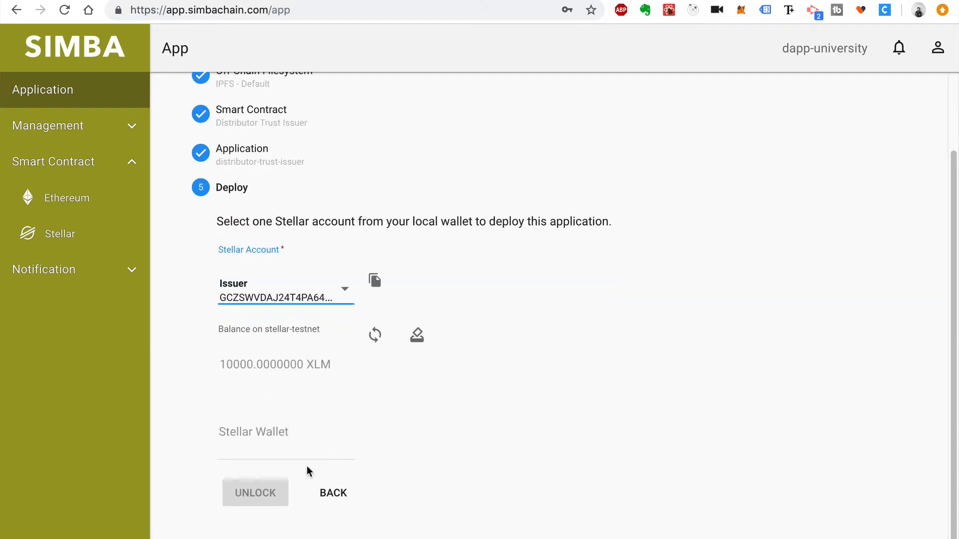
{"action": "left_click", "coordinate": [276, 447]}
{"action": "left_click", "coordinate": [299, 496]}
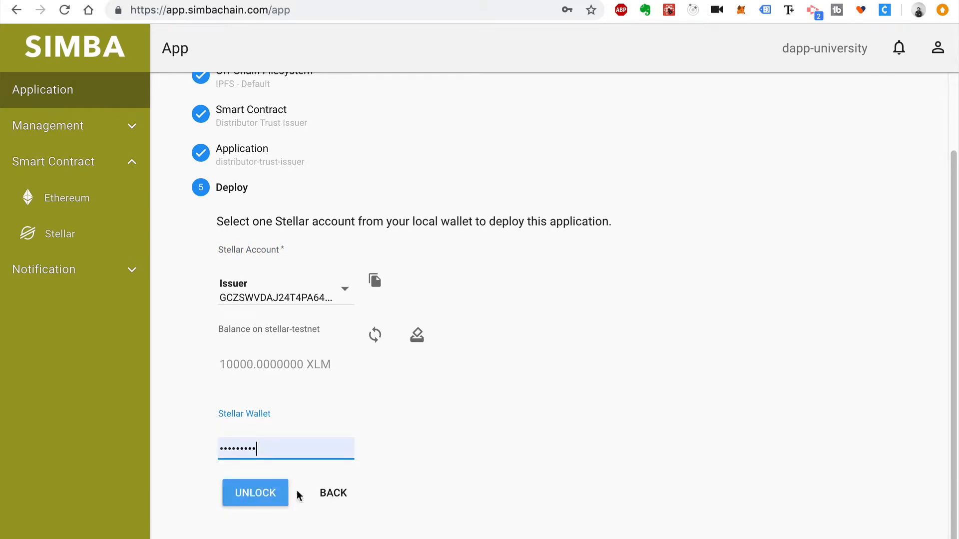
{"action": "left_click", "coordinate": [274, 492]}
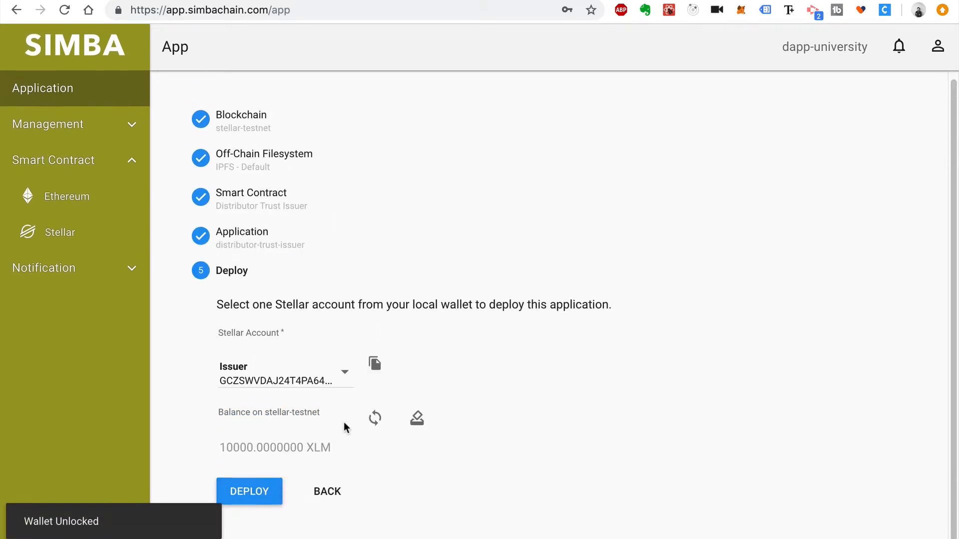
{"action": "left_click", "coordinate": [269, 493]}
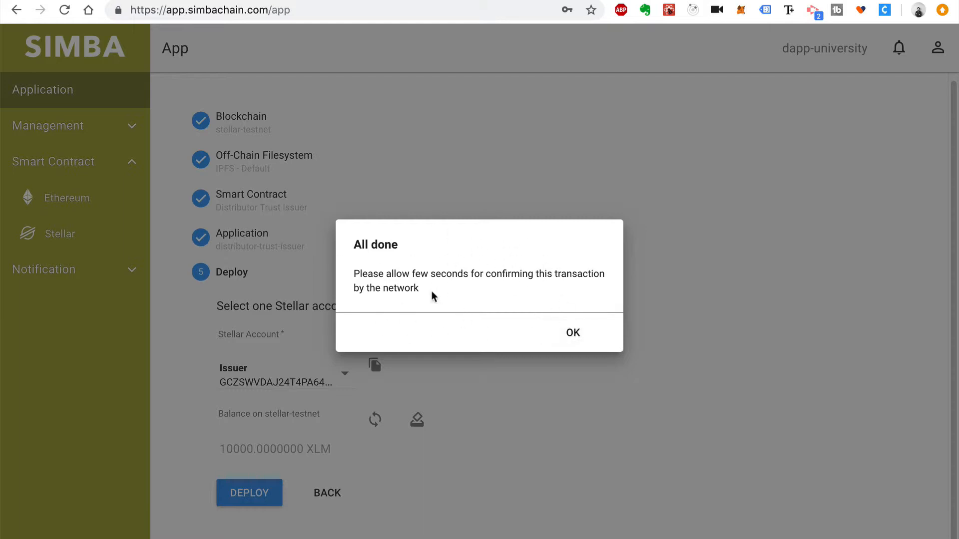
{"action": "left_click", "coordinate": [563, 337]}
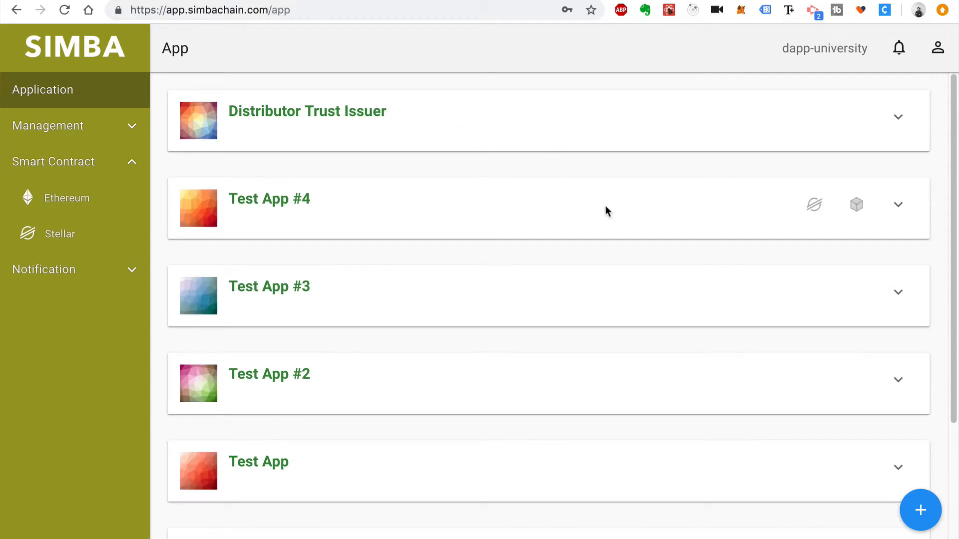
Start a new Stellar / Stellar-testnet application using IPFS - Default storage
{"action": "left_click", "coordinate": [920, 512]}
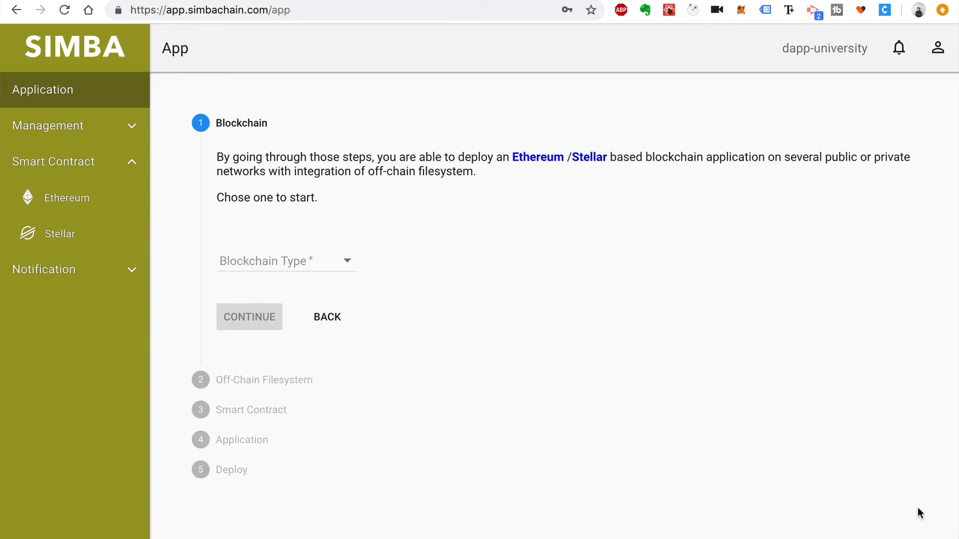
{"action": "left_click", "coordinate": [295, 260]}
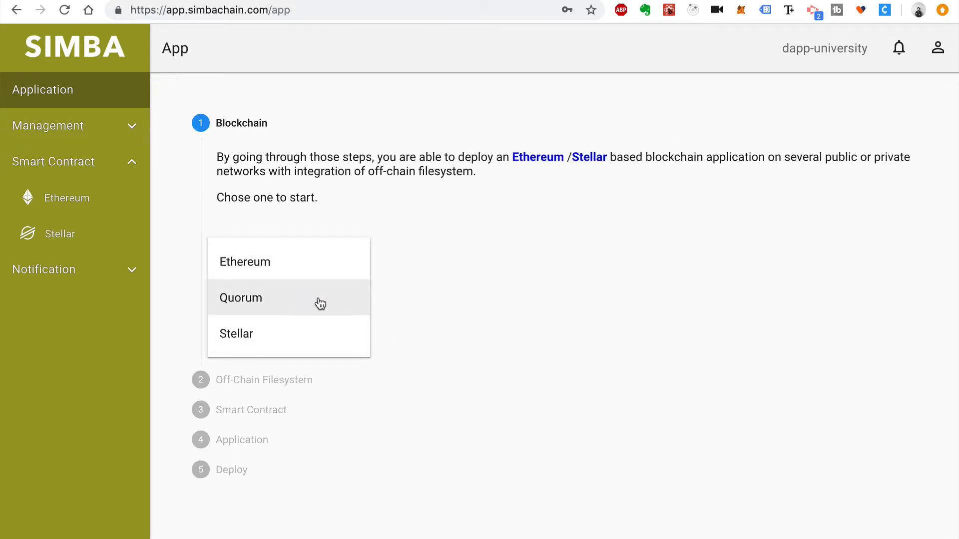
{"action": "left_click", "coordinate": [315, 332]}
{"action": "left_click", "coordinate": [270, 331]}
{"action": "left_click", "coordinate": [274, 367]}
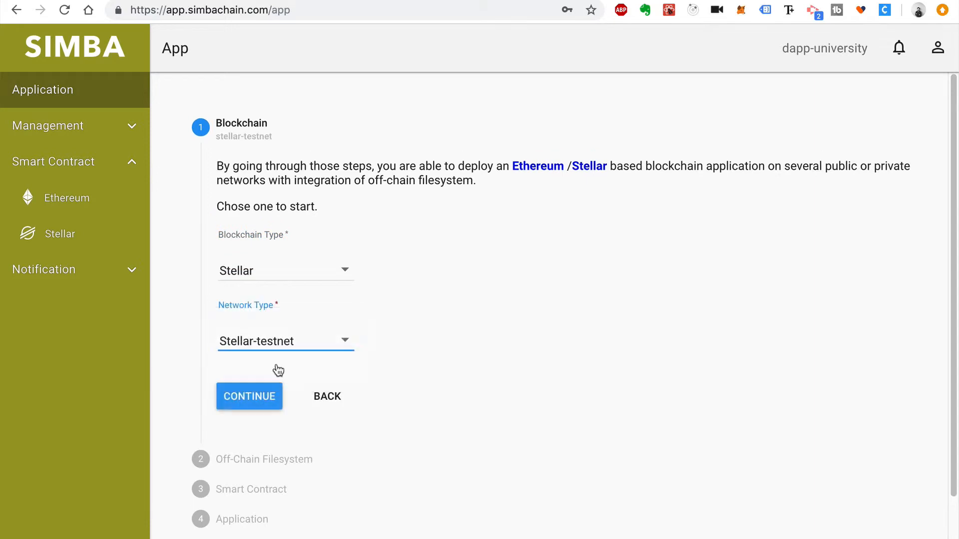
{"action": "left_click", "coordinate": [268, 395]}
{"action": "left_click", "coordinate": [290, 330]}
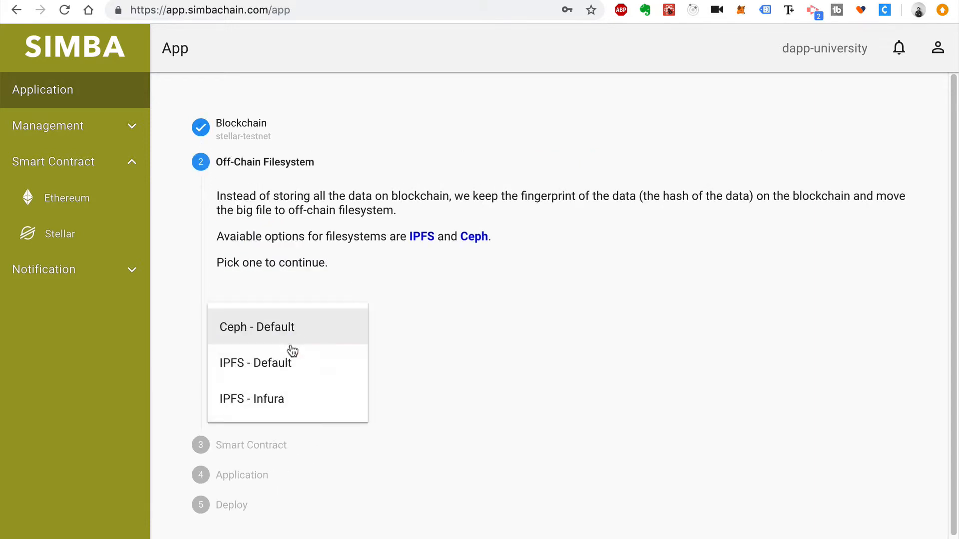
{"action": "left_click", "coordinate": [294, 365]}
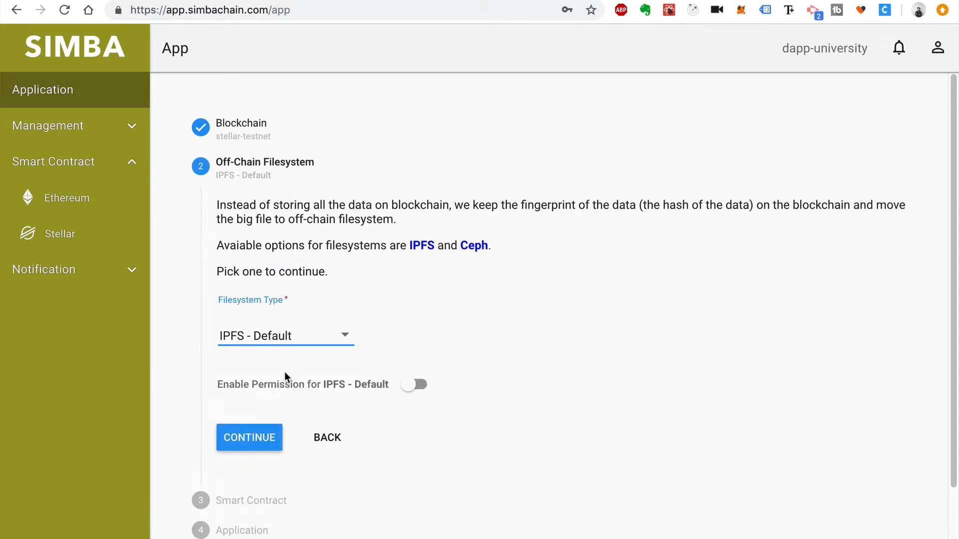
{"action": "left_click", "coordinate": [274, 438]}
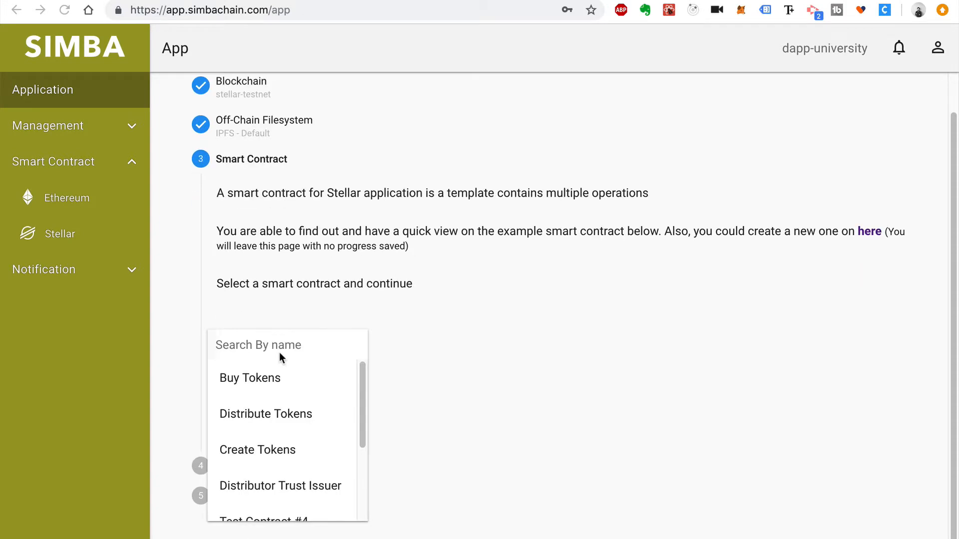
Select the Create Tokens contract and name the app 'Create Tokens' with API name create-tokens
{"action": "left_click", "coordinate": [290, 449]}
{"action": "left_click", "coordinate": [249, 411]}
{"action": "type", "text": "C"}
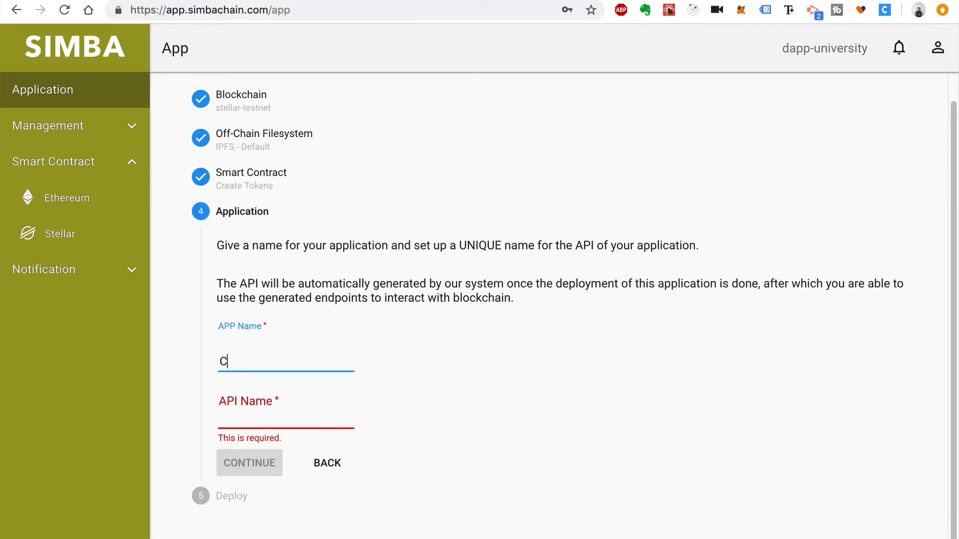
{"action": "type", "text": "reate Tokens"}
{"action": "key", "text": "Tab"}
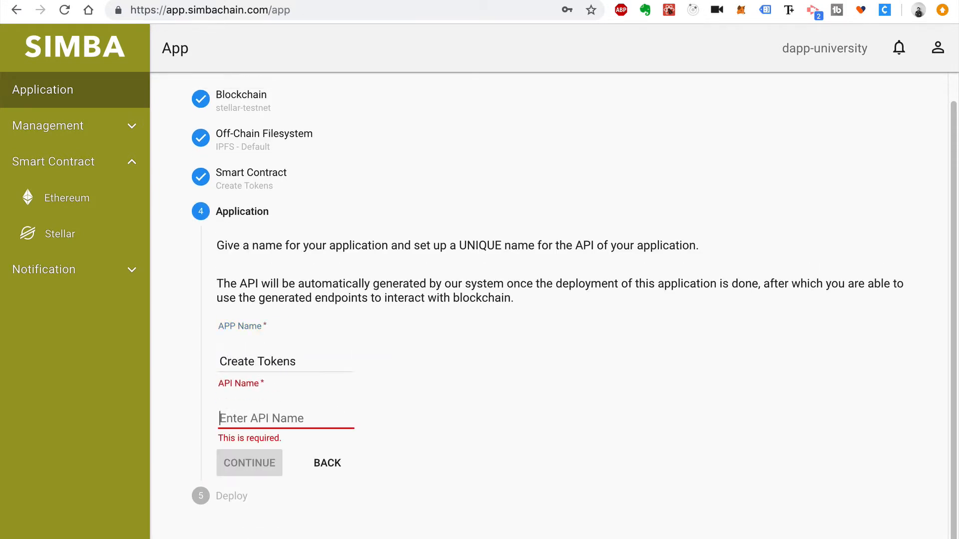
{"action": "type", "text": "create-tokens"}
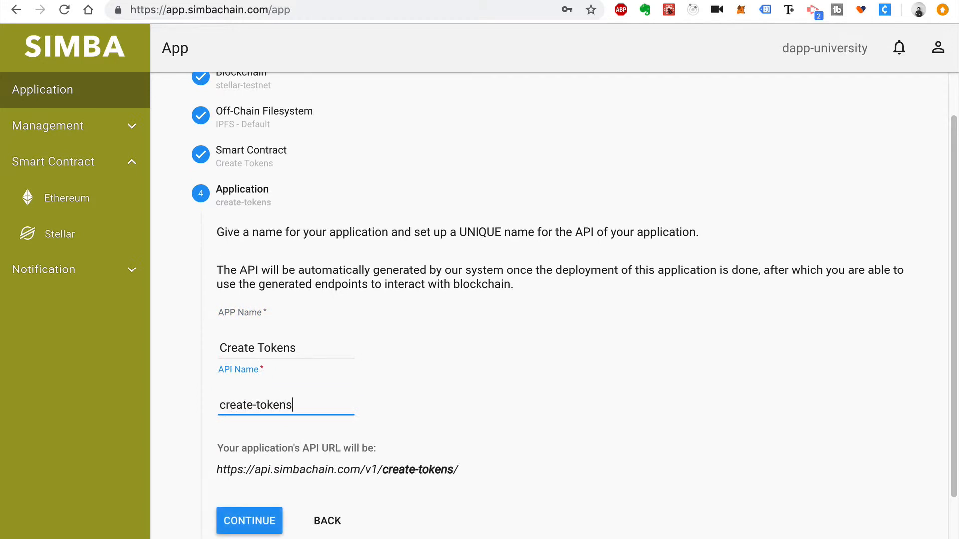
{"action": "left_click", "coordinate": [249, 521]}
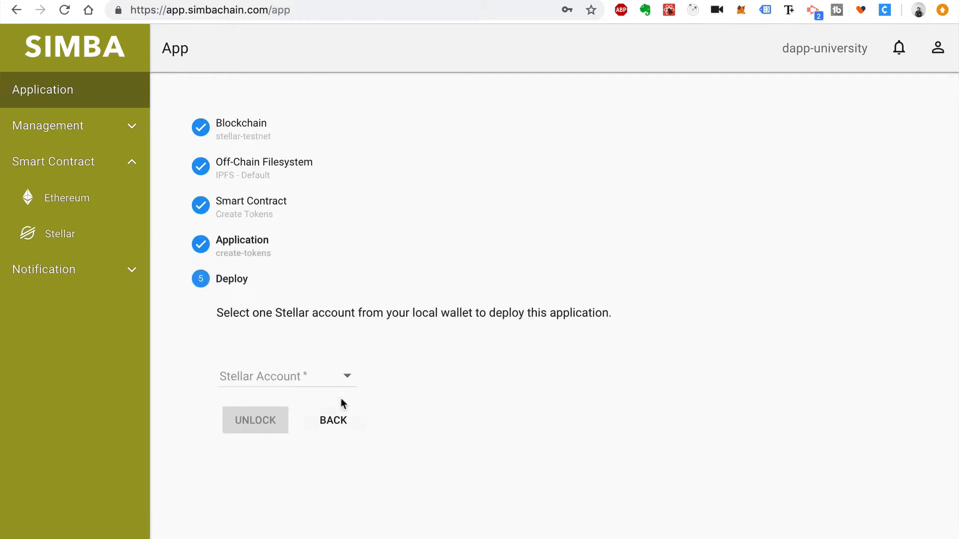
Deploy the app from the Issuer account, unlocked with the saved wallet password
{"action": "left_click", "coordinate": [288, 388]}
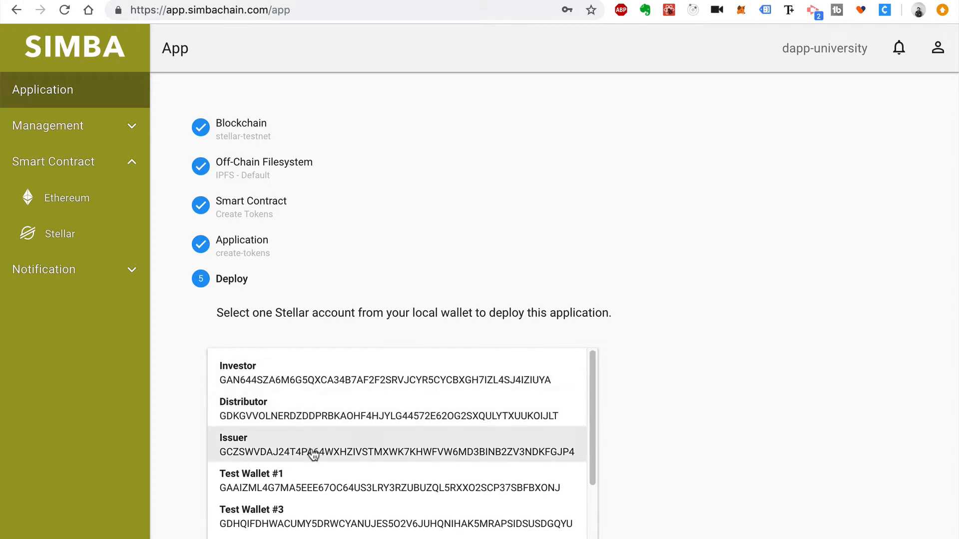
{"action": "left_click", "coordinate": [314, 453]}
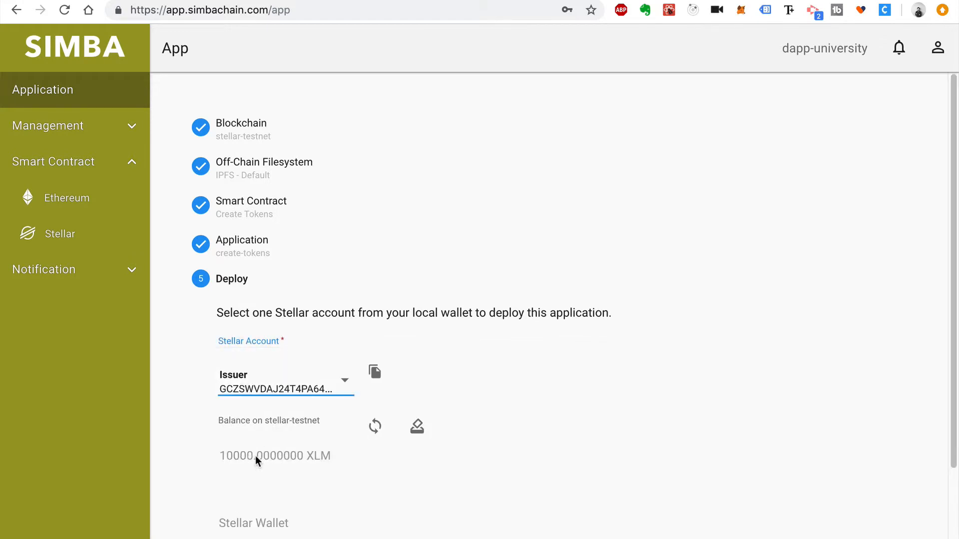
{"action": "scroll", "coordinate": [256, 456], "scroll_direction": "down", "scroll_amount": 2}
{"action": "left_click", "coordinate": [264, 451]}
{"action": "left_click", "coordinate": [274, 477]}
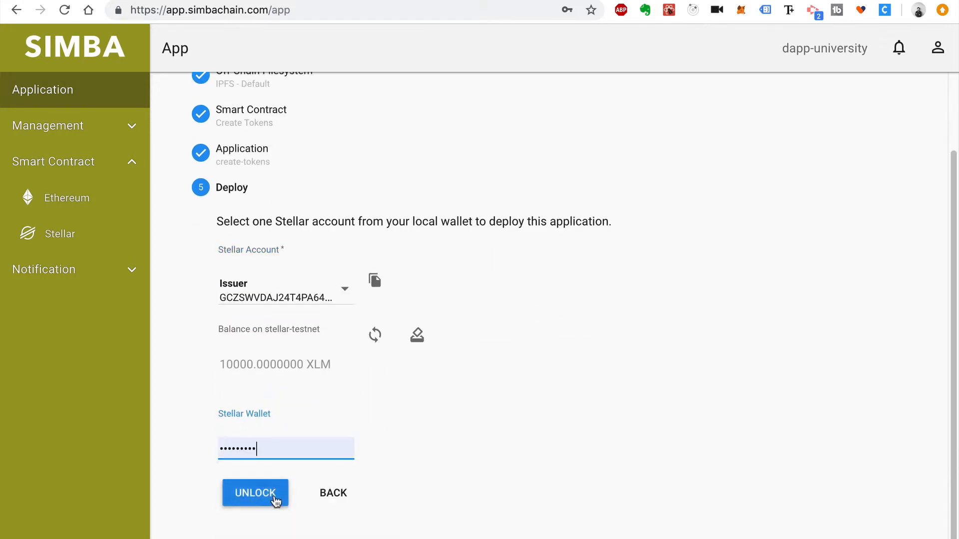
{"action": "left_click", "coordinate": [274, 497]}
{"action": "left_click", "coordinate": [274, 496]}
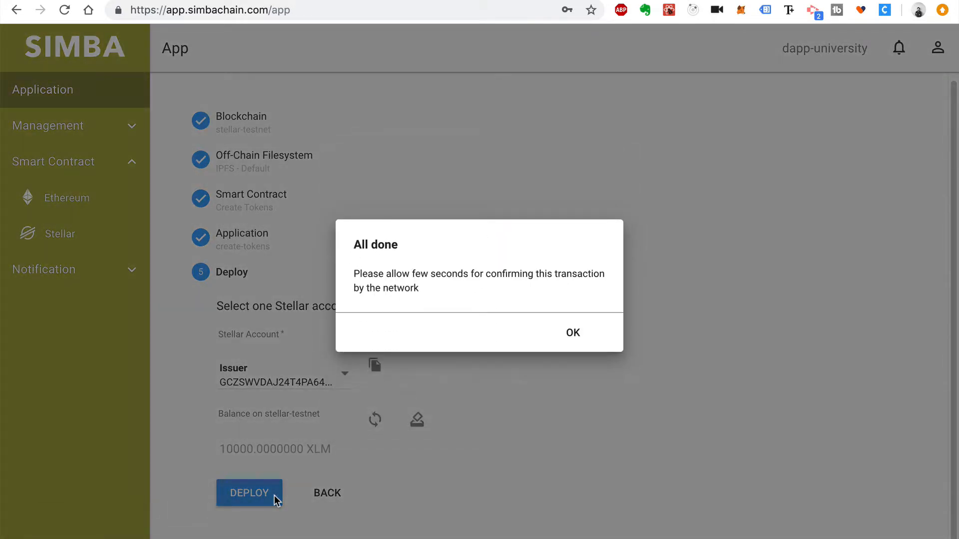
{"action": "left_click", "coordinate": [573, 333]}
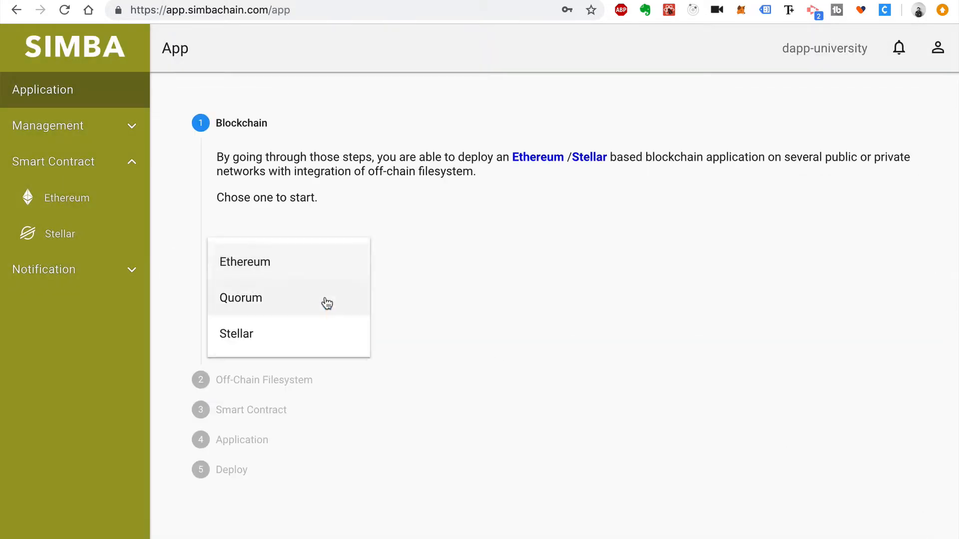
Set up a Stellar-testnet, IPFS - Default app 'Distribute Tokens' (API distribute-tokens) from its contract
{"action": "left_click", "coordinate": [239, 333]}
{"action": "left_click", "coordinate": [279, 372]}
{"action": "left_click", "coordinate": [261, 368]}
{"action": "left_click", "coordinate": [260, 393]}
{"action": "left_click", "coordinate": [284, 327]}
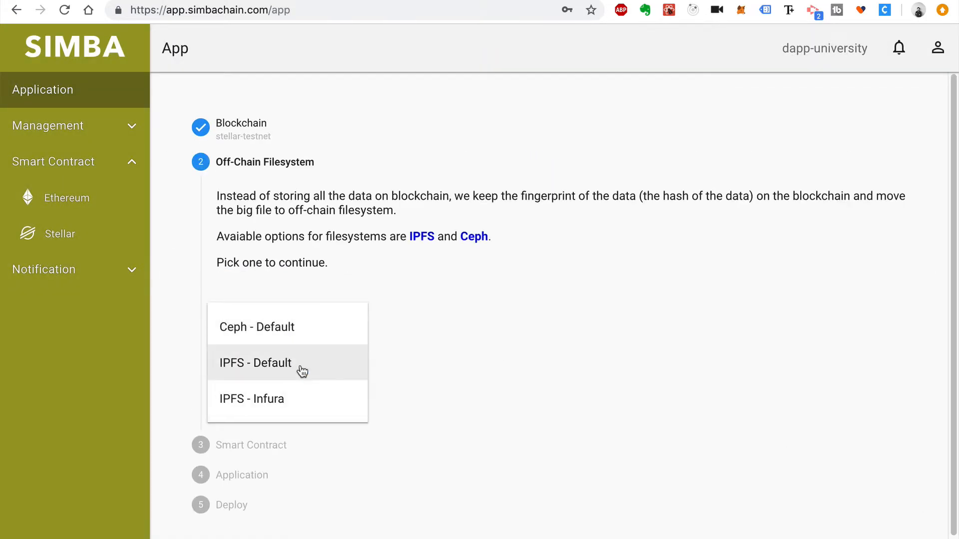
{"action": "left_click", "coordinate": [300, 370]}
{"action": "left_click", "coordinate": [274, 438]}
{"action": "left_click", "coordinate": [299, 433]}
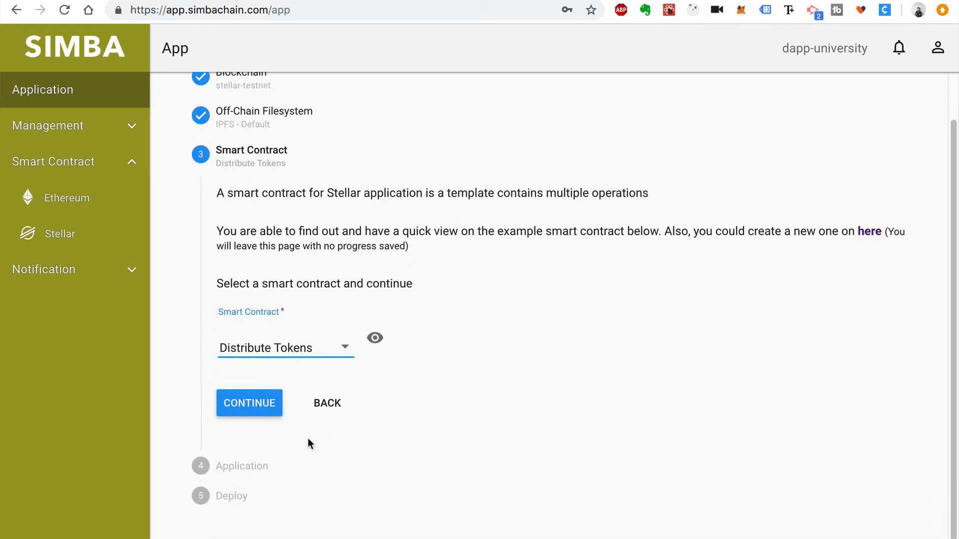
{"action": "left_click", "coordinate": [248, 402]}
{"action": "left_click", "coordinate": [263, 378]}
{"action": "type", "text": "Distribute Token"}
{"action": "key", "text": "Tab"}
{"action": "left_click", "coordinate": [313, 374]}
{"action": "type", "text": "s"}
{"action": "key", "text": "Tab"}
{"action": "type", "text": "distribute-tokens"}
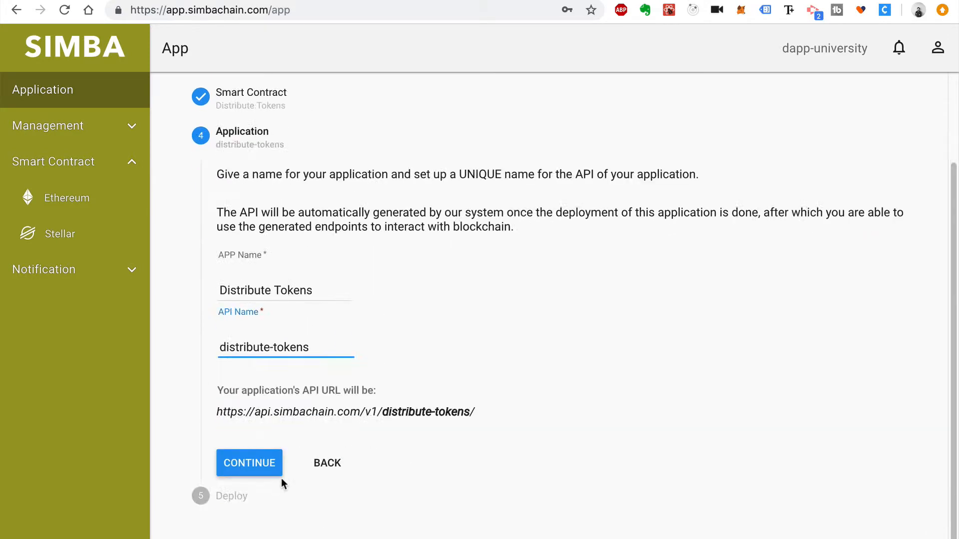
Deploy the Distribute Tokens app from the unlocked Issuer account
{"action": "left_click", "coordinate": [277, 470]}
{"action": "left_click", "coordinate": [280, 437]}
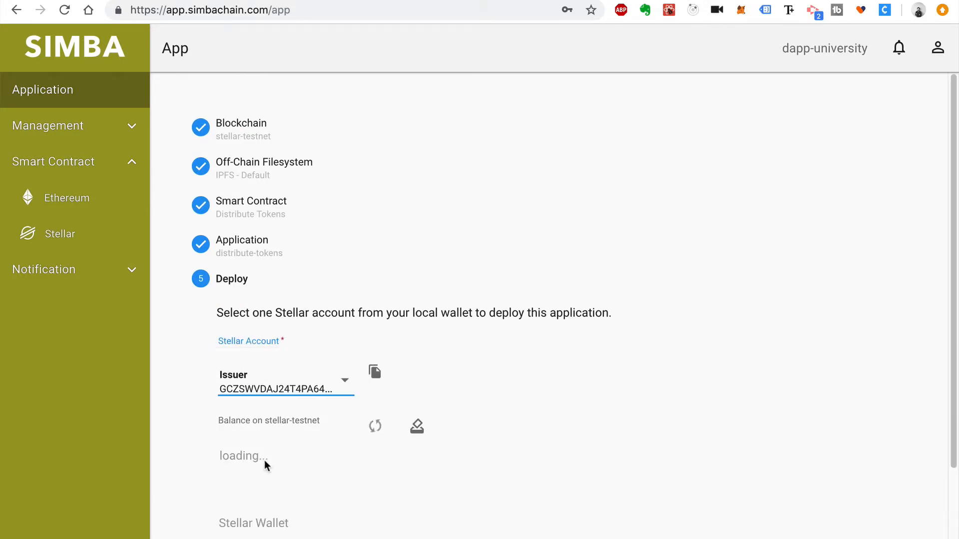
{"action": "left_click", "coordinate": [273, 498]}
{"action": "left_click", "coordinate": [273, 499]}
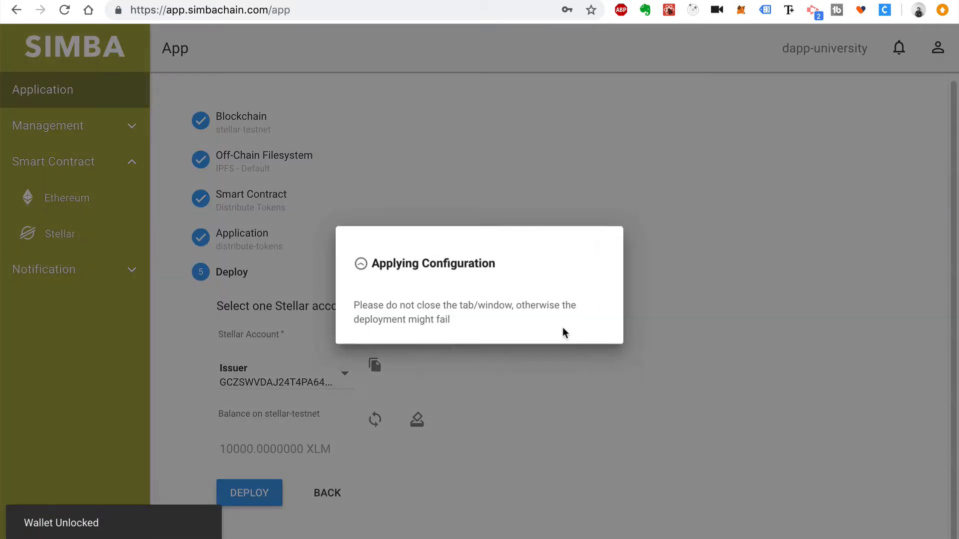
{"action": "left_click", "coordinate": [568, 335]}
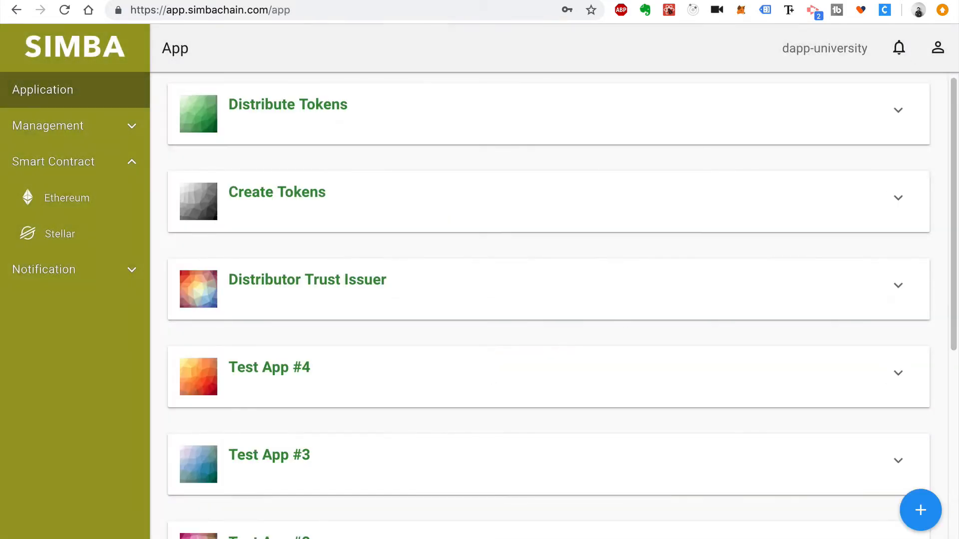
Set up a Stellar-testnet, IPFS - Default app 'Buy Tokens' (API buy-tokens) from the Buy Tokens contract
{"action": "left_click", "coordinate": [921, 510]}
{"action": "left_click", "coordinate": [287, 261]}
{"action": "left_click", "coordinate": [290, 332]}
{"action": "left_click", "coordinate": [292, 331]}
{"action": "left_click", "coordinate": [284, 366]}
{"action": "left_click", "coordinate": [272, 396]}
{"action": "left_click", "coordinate": [273, 320]}
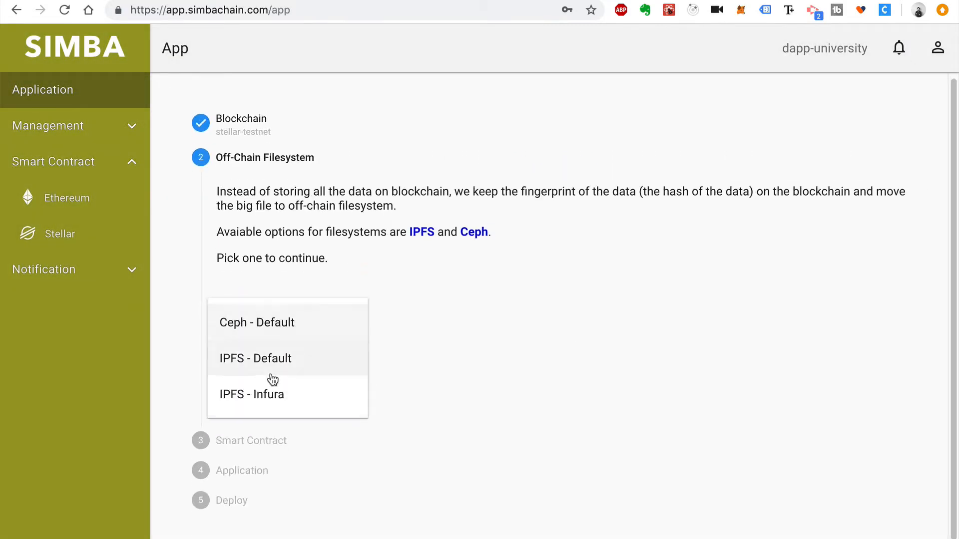
{"action": "left_click", "coordinate": [271, 359]}
{"action": "left_click", "coordinate": [266, 381]}
{"action": "scroll", "coordinate": [261, 431], "scroll_direction": "down", "scroll_amount": 2}
{"action": "left_click", "coordinate": [277, 351]}
{"action": "left_click", "coordinate": [272, 376]}
{"action": "left_click", "coordinate": [273, 408]}
{"action": "left_click", "coordinate": [274, 375]}
{"action": "type", "text": "Buy Tokens"}
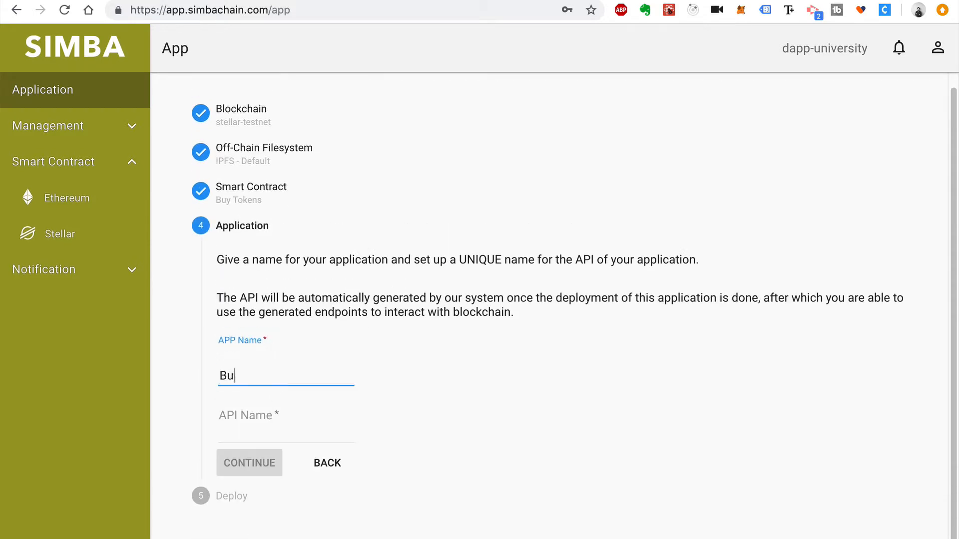
{"action": "key", "text": "Tab"}
{"action": "type", "text": "buy-tokens"}
Deploy the Buy Tokens app from the unlocked Issuer account
{"action": "left_click", "coordinate": [247, 525]}
{"action": "left_click", "coordinate": [286, 377]}
{"action": "left_click", "coordinate": [273, 449]}
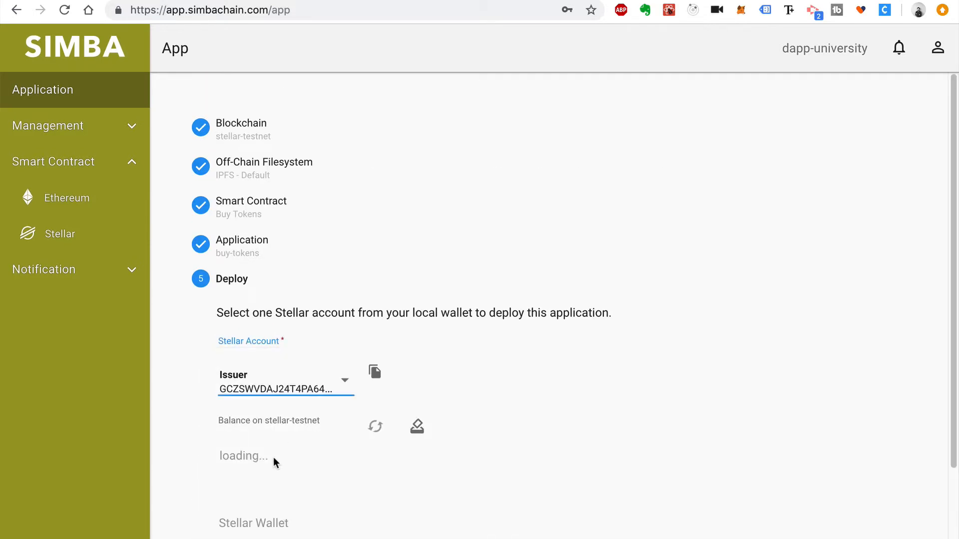
{"action": "left_click", "coordinate": [274, 497]}
{"action": "left_click", "coordinate": [273, 497]}
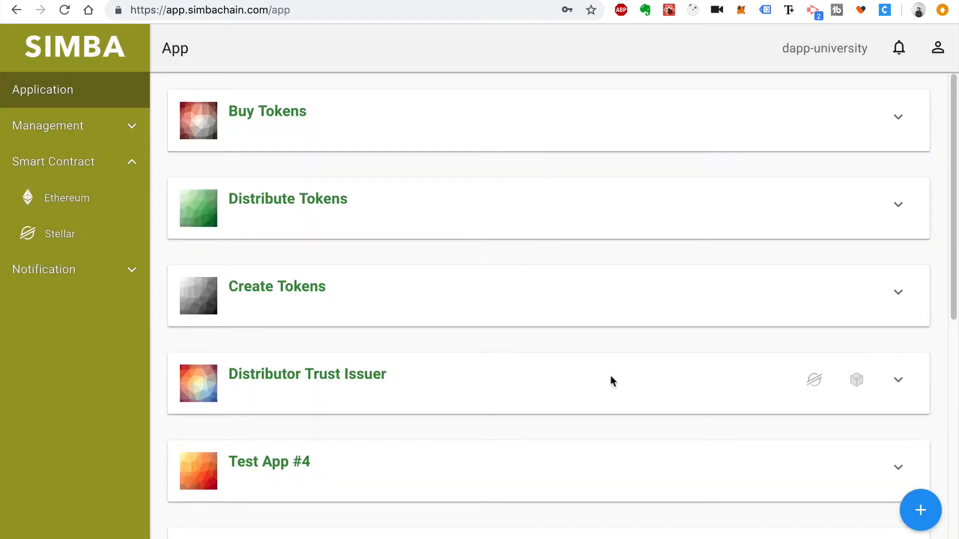
Open Distributor Trust Issuer's method page, unlock the wallet, and choose the Distributor account
{"action": "scroll", "coordinate": [611, 377], "scroll_direction": "down", "scroll_amount": 3}
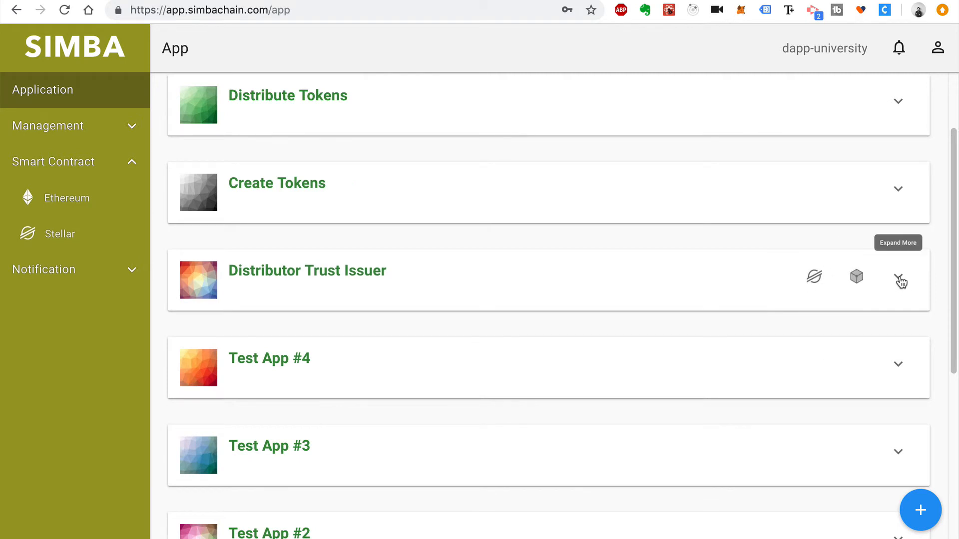
{"action": "left_click", "coordinate": [899, 279]}
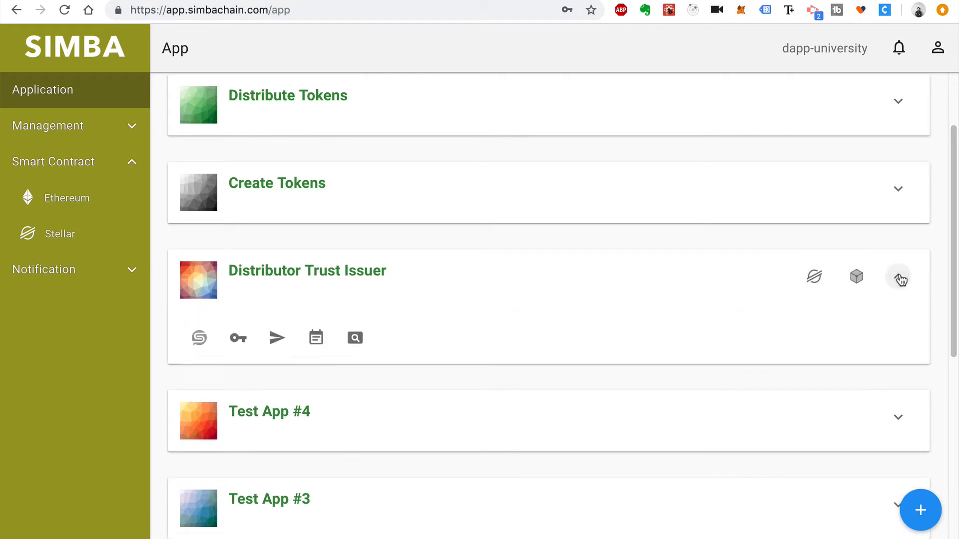
{"action": "left_click", "coordinate": [277, 338]}
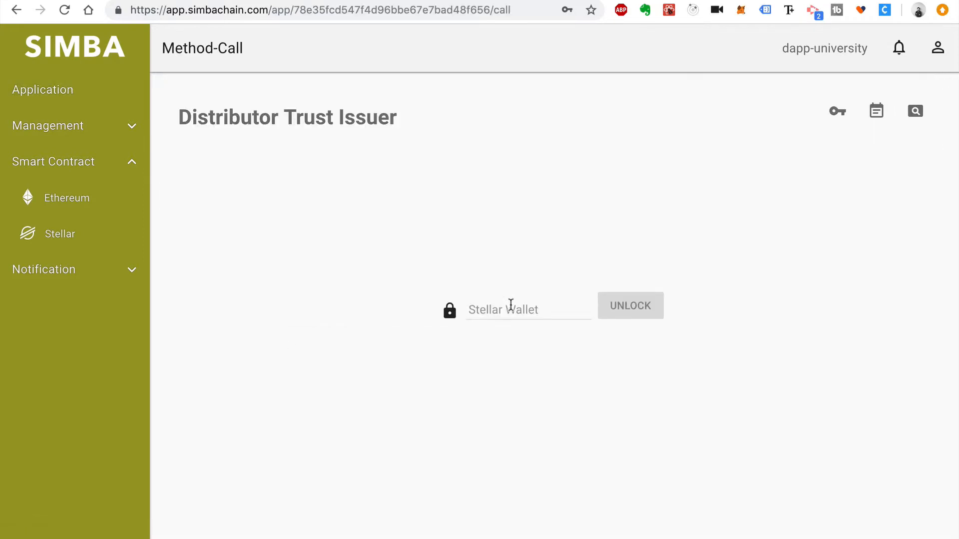
{"action": "left_click", "coordinate": [510, 304]}
{"action": "left_click", "coordinate": [528, 349]}
{"action": "left_click", "coordinate": [632, 307]}
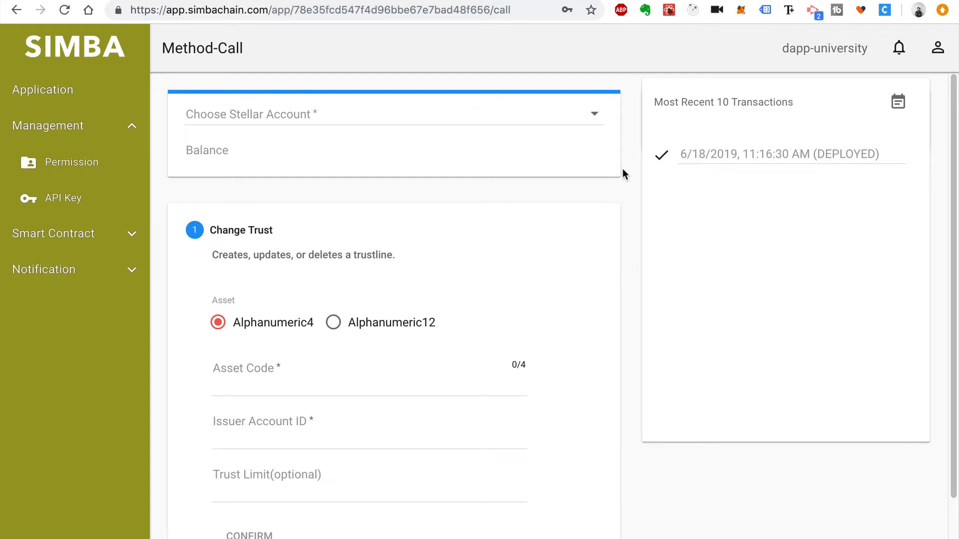
{"action": "left_click", "coordinate": [595, 119]}
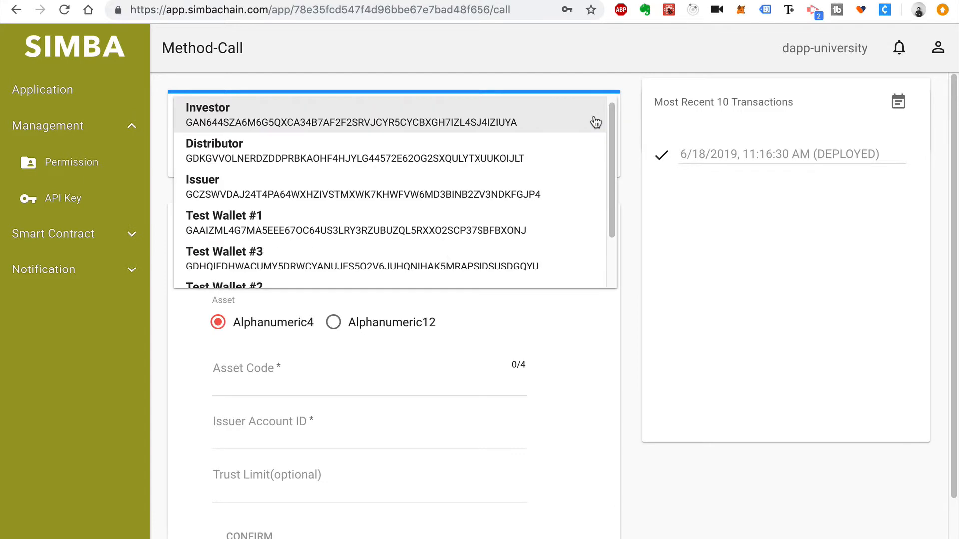
{"action": "left_click", "coordinate": [540, 155]}
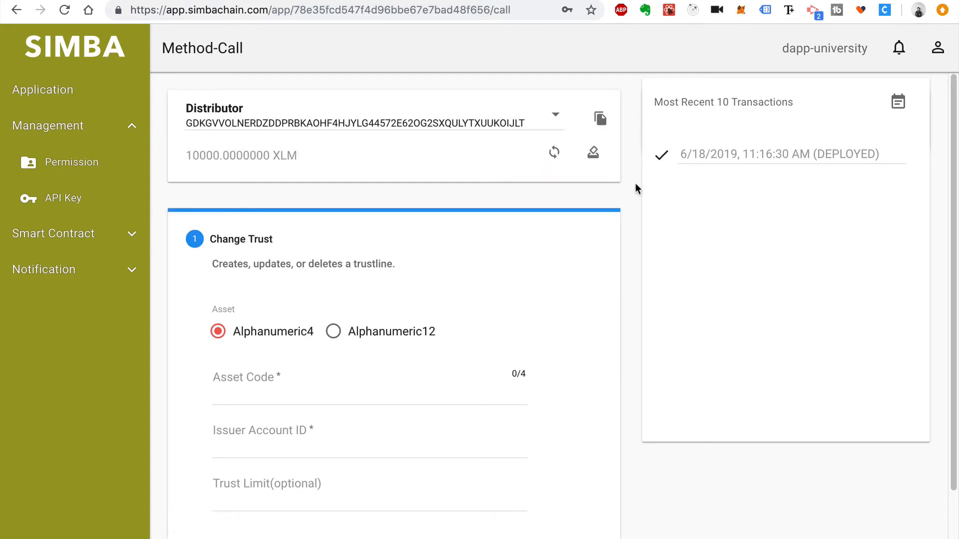
{"action": "scroll", "coordinate": [629, 221], "scroll_direction": "down", "scroll_amount": 2}
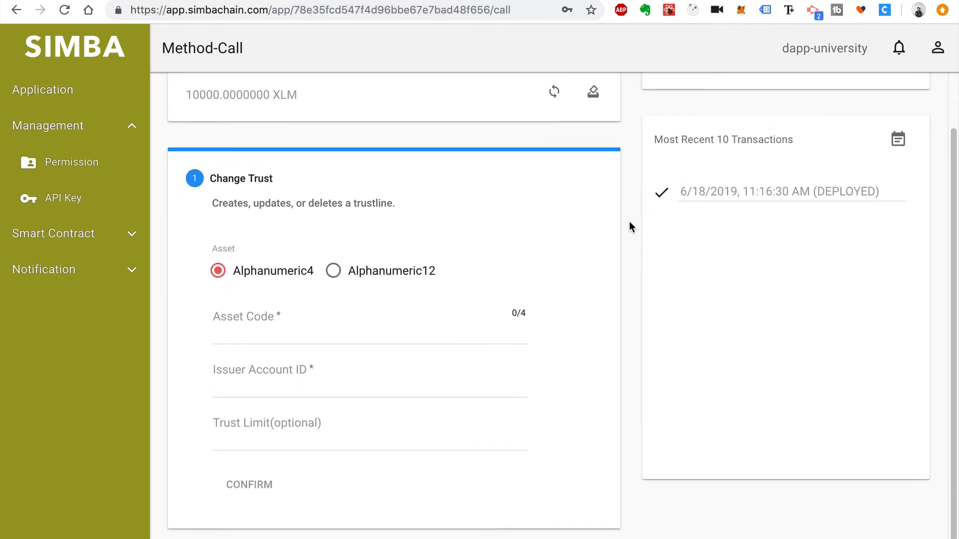
{"action": "left_click", "coordinate": [337, 274]}
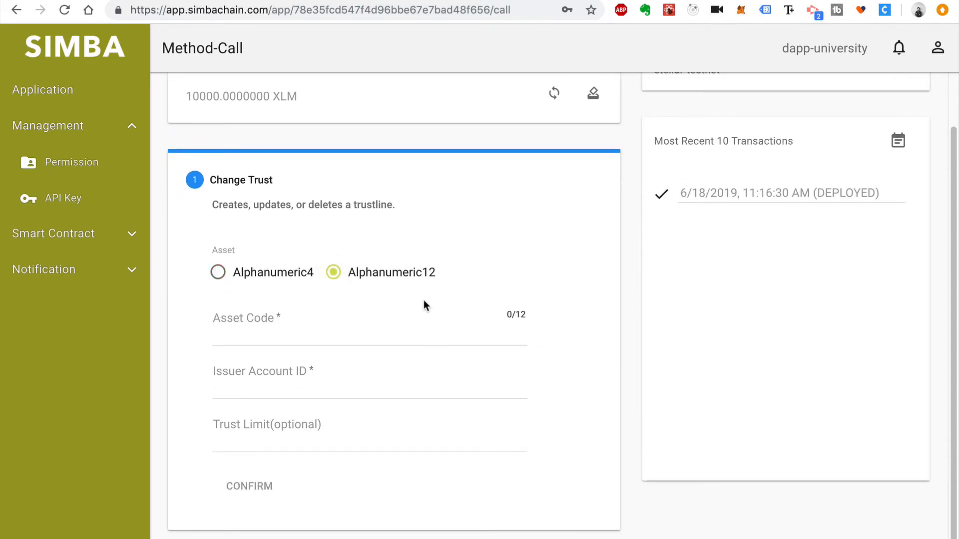
{"action": "left_click", "coordinate": [392, 334]}
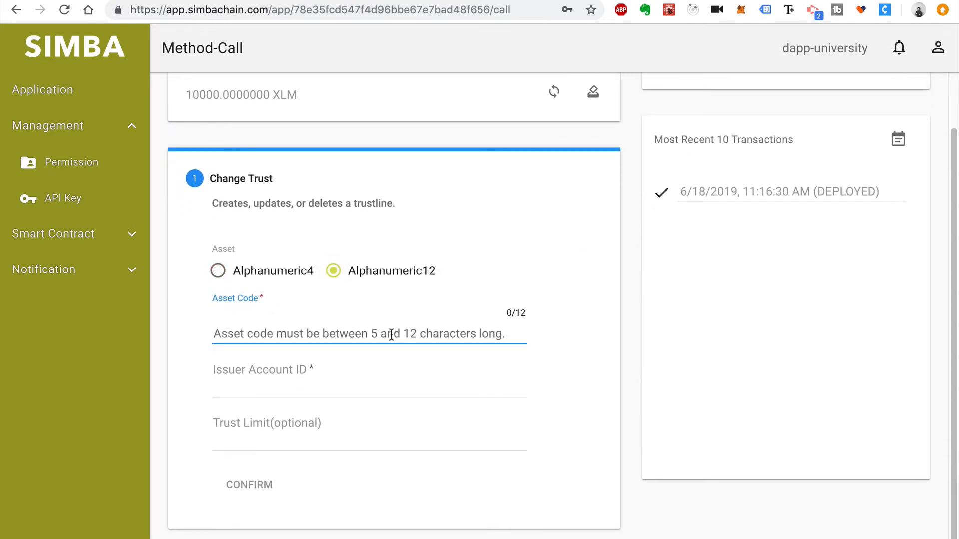
{"action": "type", "text": "DAppToken"}
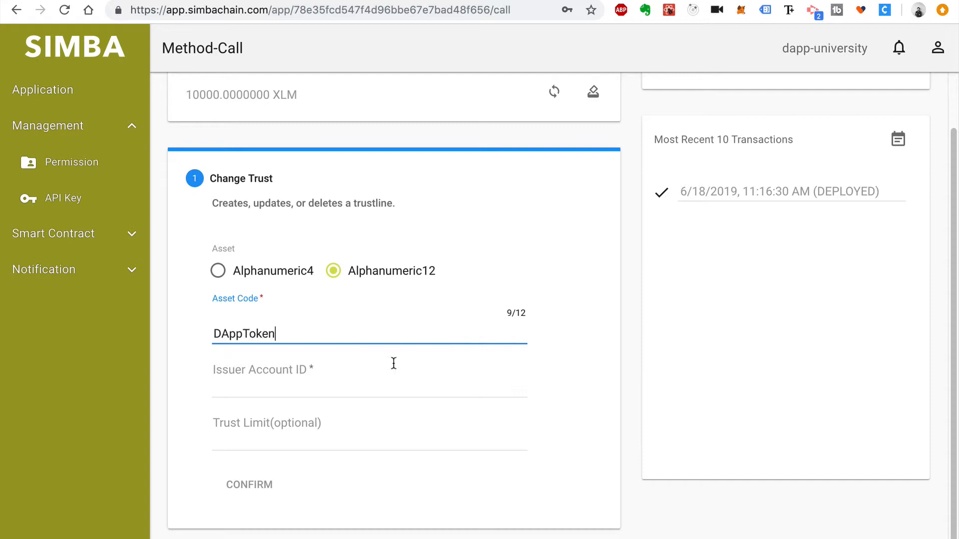
{"action": "left_click", "coordinate": [397, 377]}
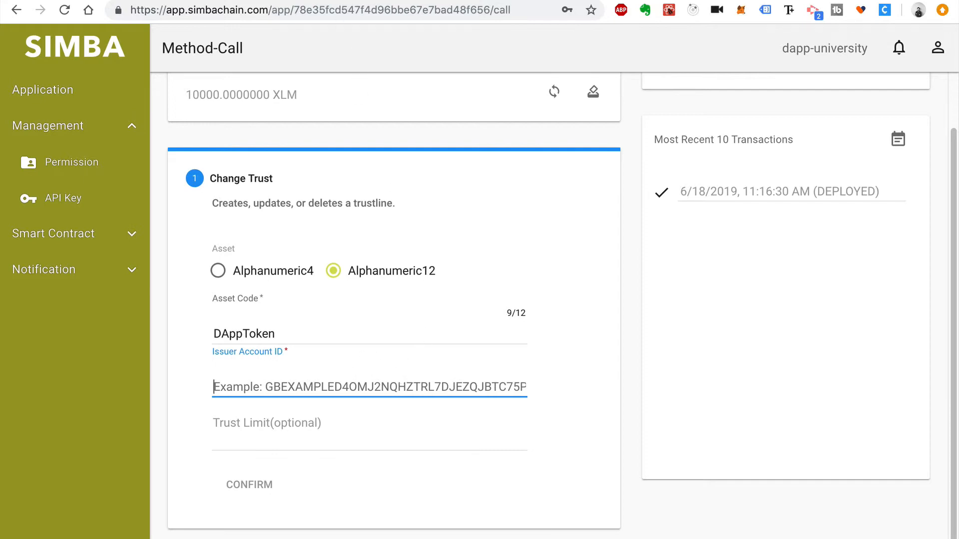
{"action": "key", "text": "ctrl+Tab"}
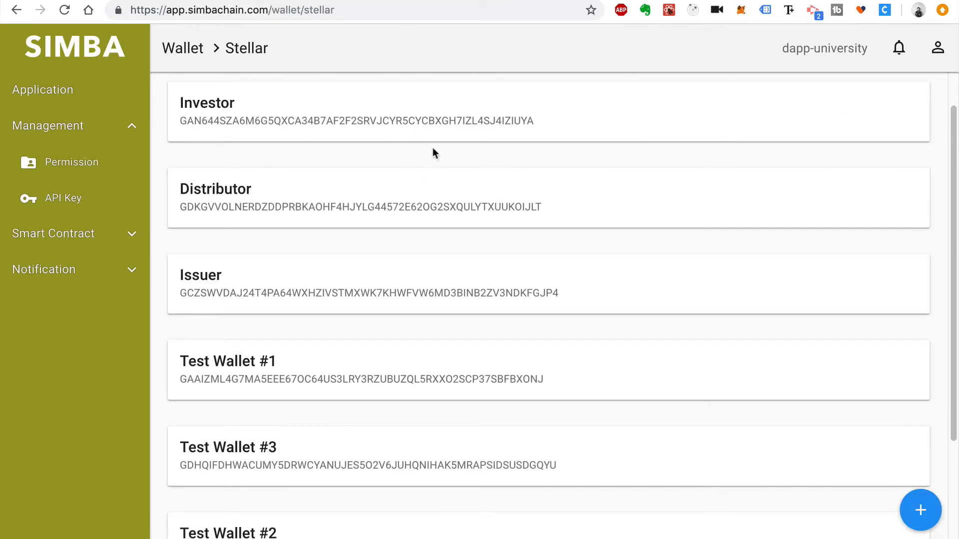
{"action": "scroll", "coordinate": [427, 152], "scroll_direction": "up", "scroll_amount": 1}
{"action": "double_click", "coordinate": [374, 337]}
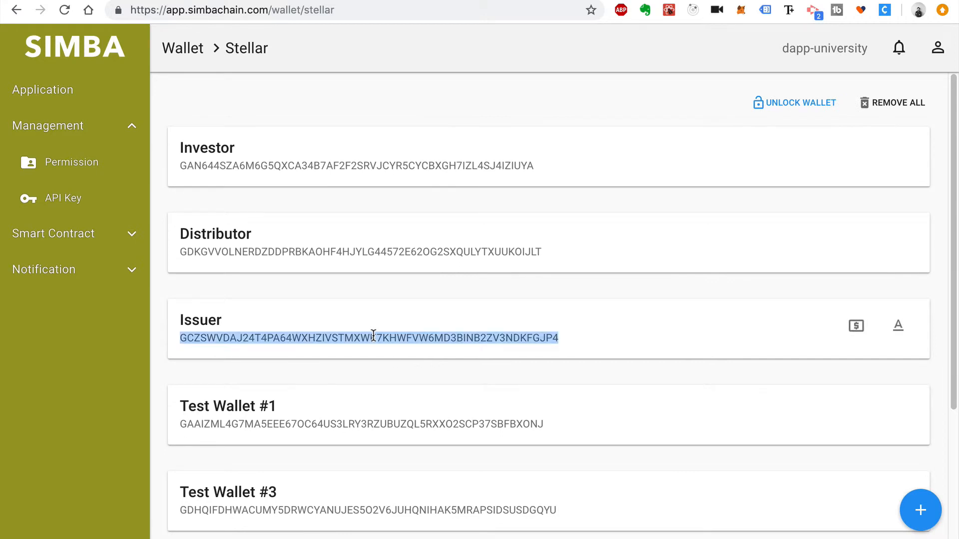
{"action": "key", "text": "ctrl+c"}
{"action": "key", "text": "ctrl+shift+Tab"}
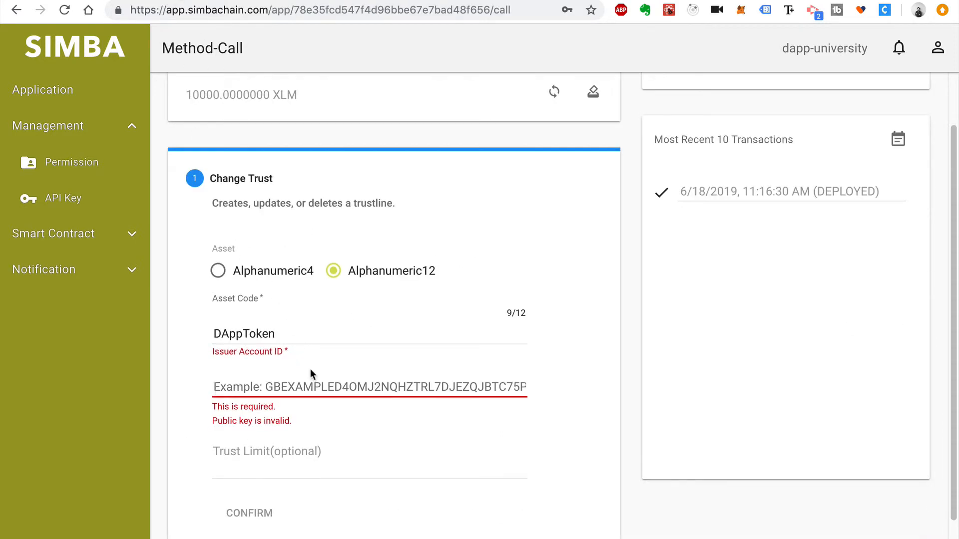
{"action": "key", "text": "ctrl+v"}
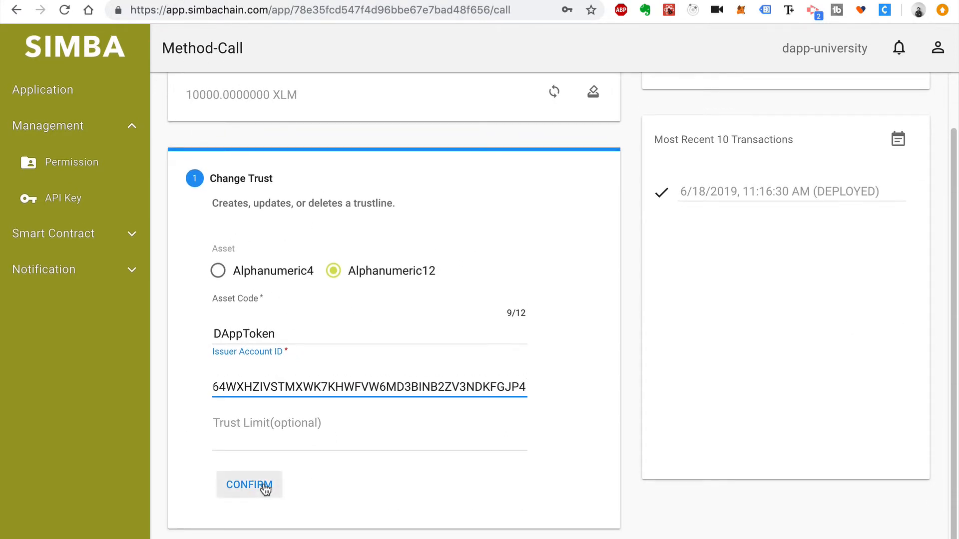
Confirm and submit the Change Trust transaction, then go back to the apps list
{"action": "left_click", "coordinate": [261, 486]}
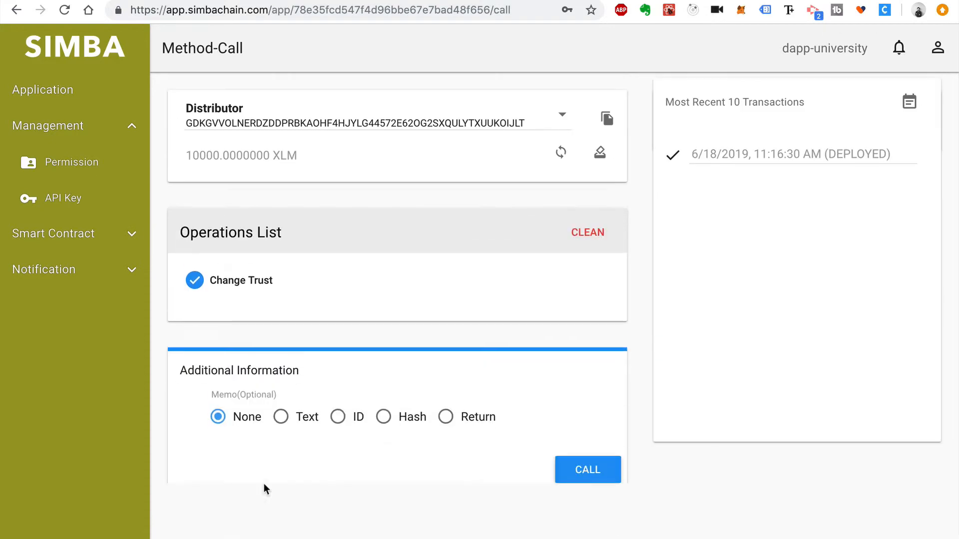
{"action": "left_click", "coordinate": [610, 472]}
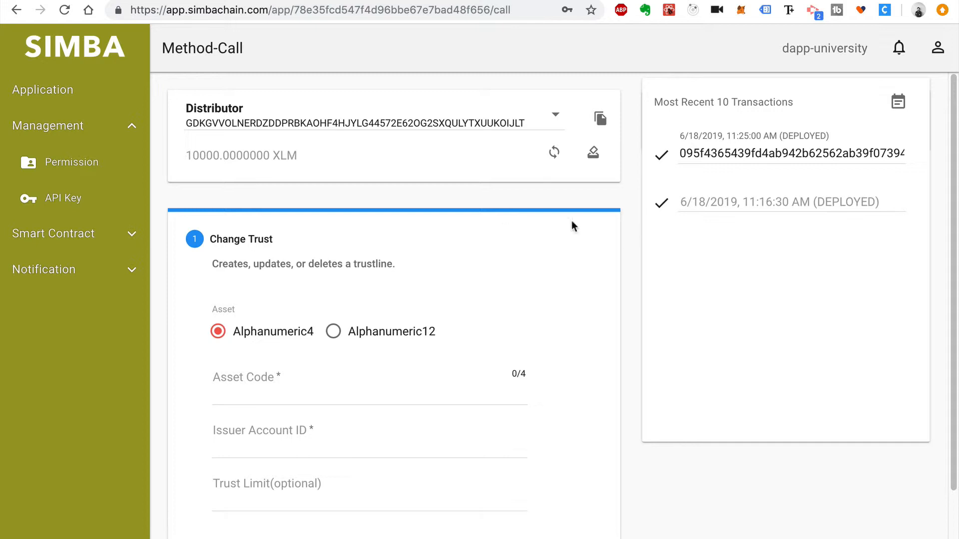
{"action": "left_click", "coordinate": [82, 97]}
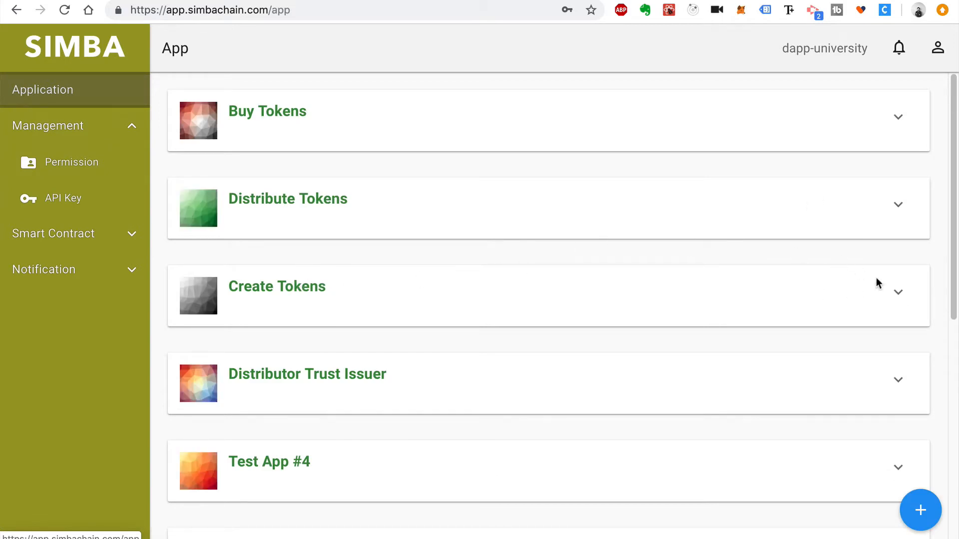
Open Create Tokens' payment form, unlock the wallet, choose Issuer, and show the Stellar wallet list
{"action": "left_click", "coordinate": [898, 292]}
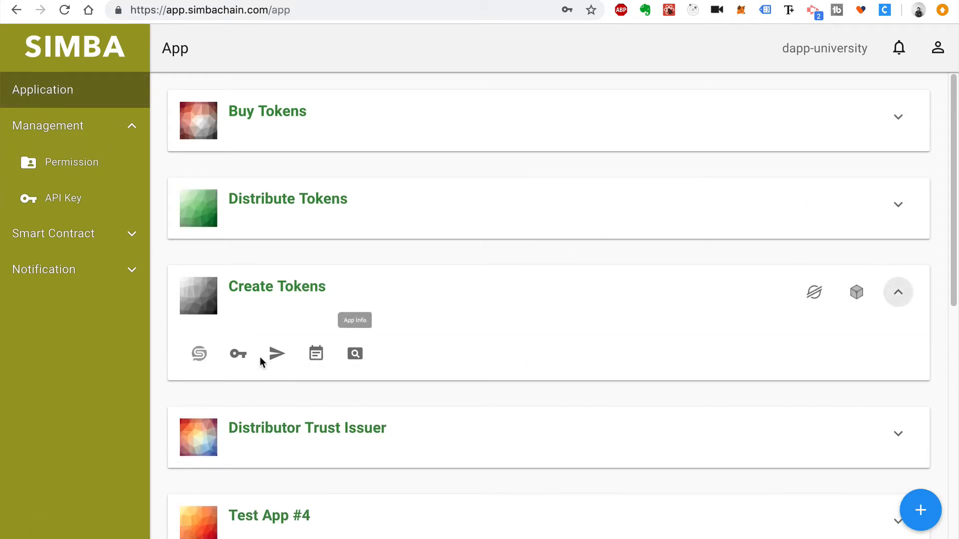
{"action": "left_click", "coordinate": [278, 354]}
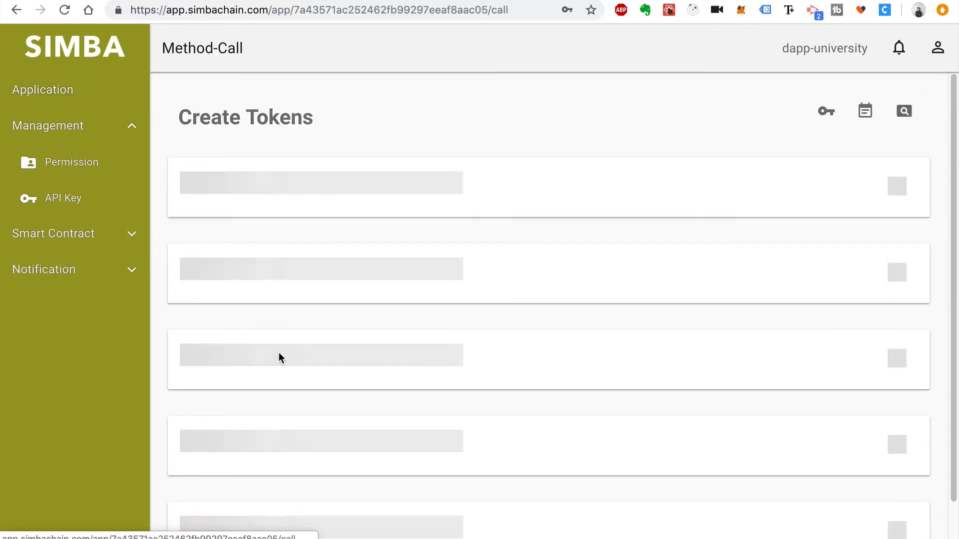
{"action": "left_click", "coordinate": [533, 309]}
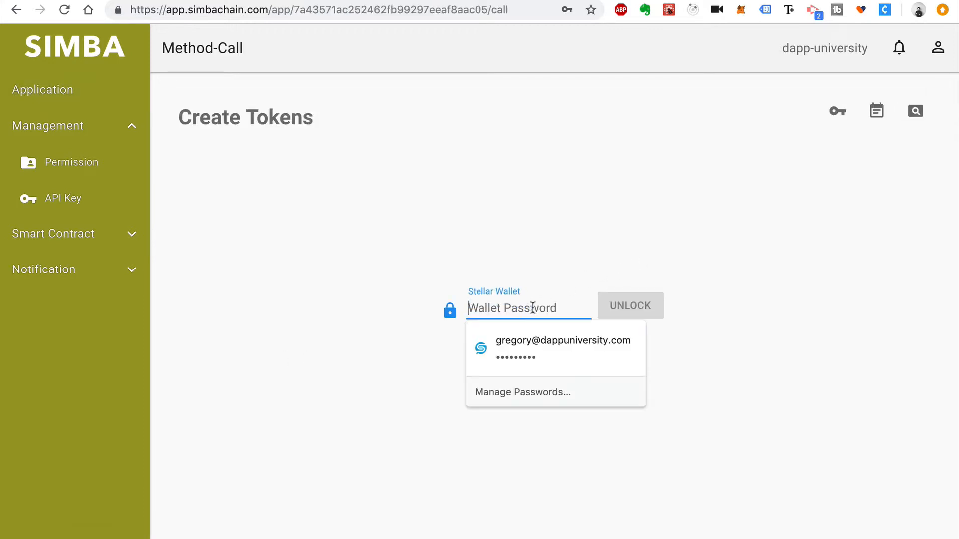
{"action": "left_click", "coordinate": [549, 339]}
{"action": "left_click", "coordinate": [606, 306]}
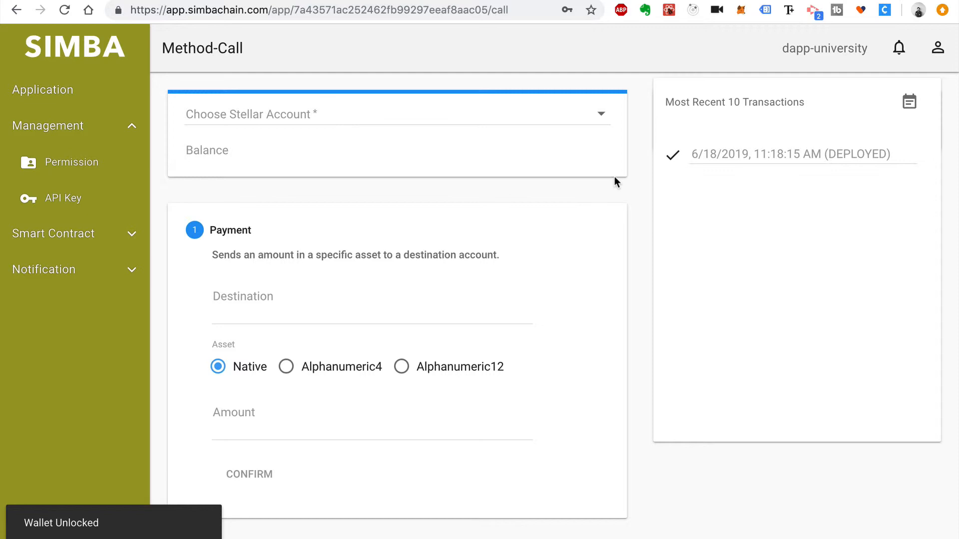
{"action": "left_click", "coordinate": [569, 119]}
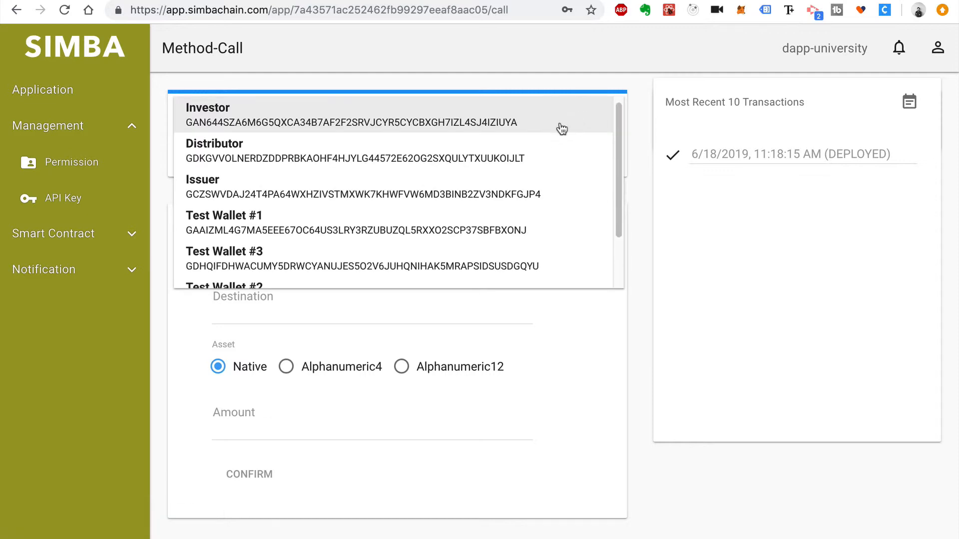
{"action": "left_click", "coordinate": [539, 195]}
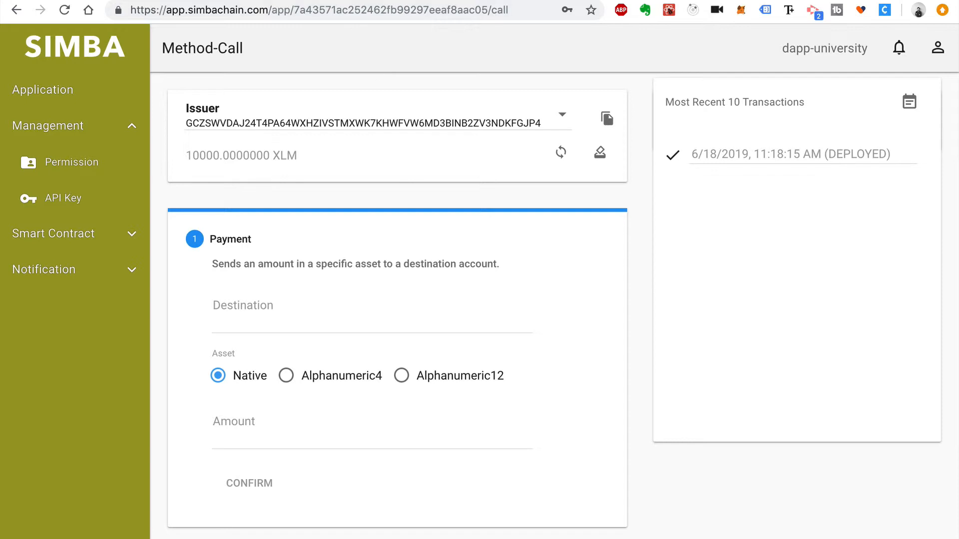
{"action": "key", "text": "ctrl+Tab"}
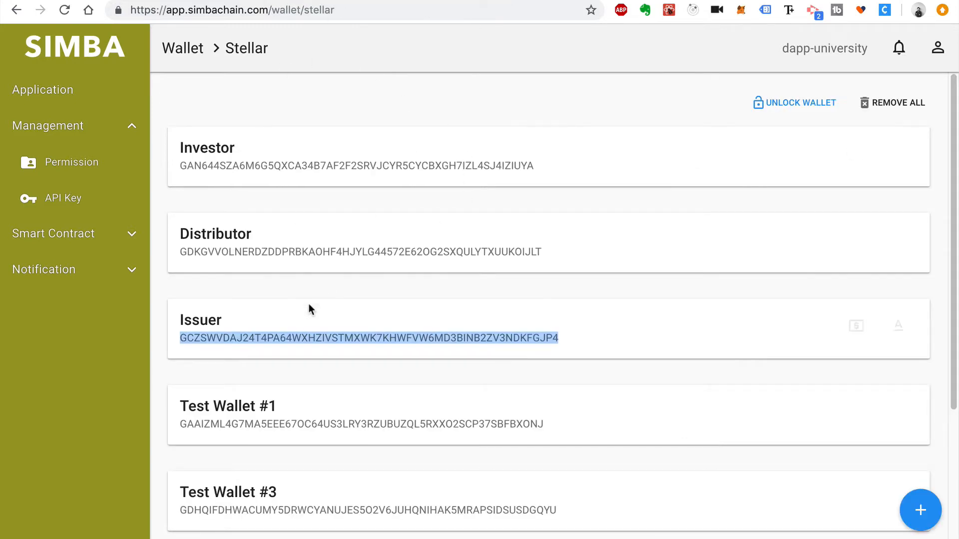
Paste the Distributor's address as the payment destination
{"action": "double_click", "coordinate": [285, 252]}
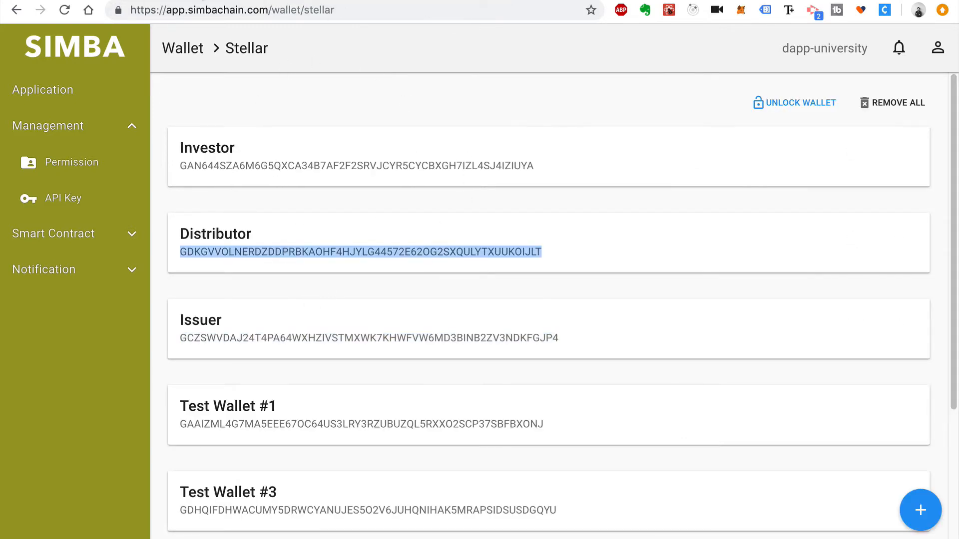
{"action": "key", "text": "ctrl+Tab"}
{"action": "left_click", "coordinate": [359, 322]}
{"action": "key", "text": "ctrl+v"}
{"action": "left_click", "coordinate": [601, 318]}
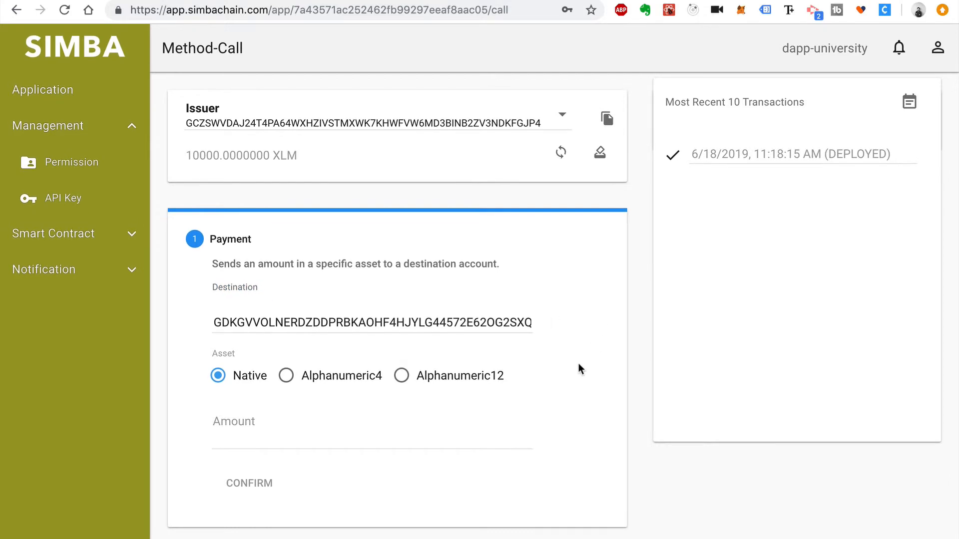
Set the payment asset to Alphanumeric12 DAppToken issued by the Issuer account
{"action": "left_click", "coordinate": [402, 377]}
{"action": "scroll", "coordinate": [419, 411], "scroll_direction": "down", "scroll_amount": 4}
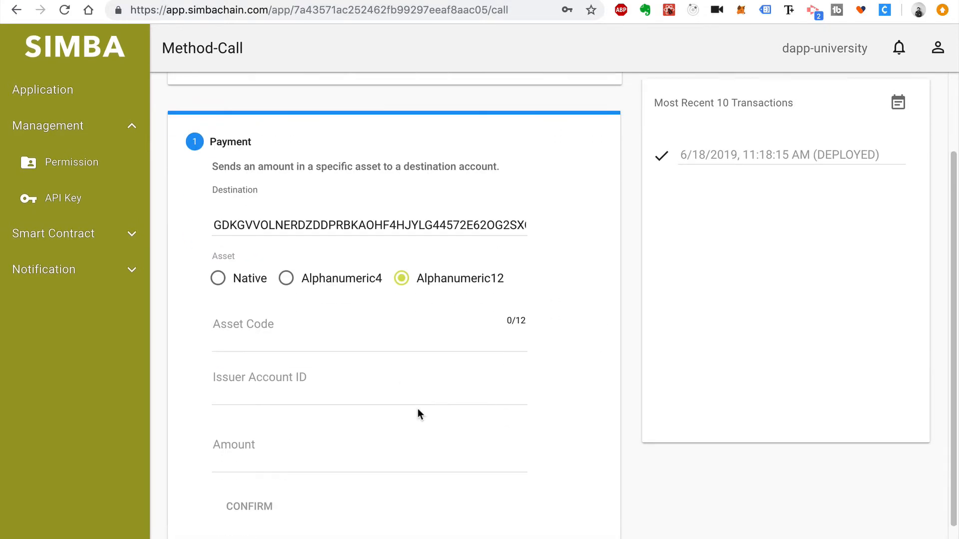
{"action": "left_click", "coordinate": [341, 342]}
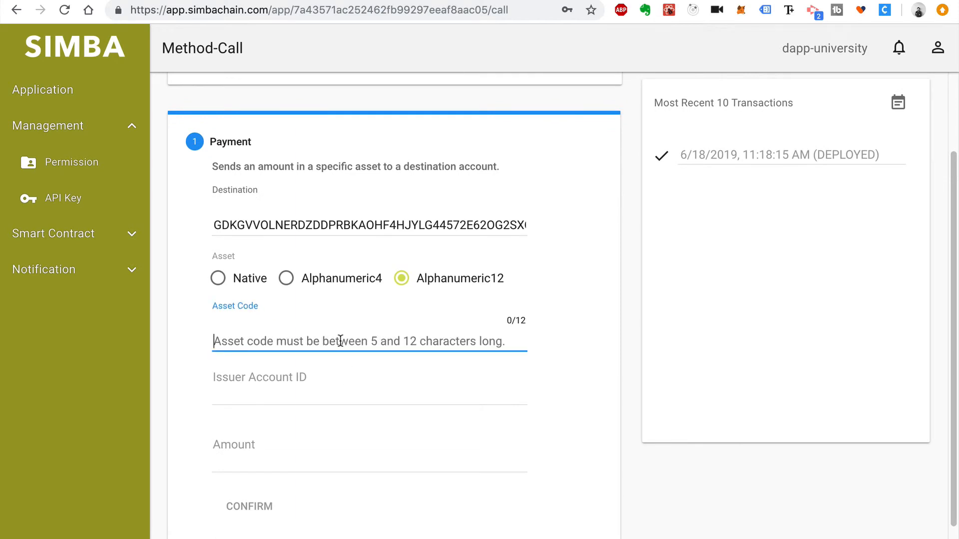
{"action": "type", "text": "DApp"}
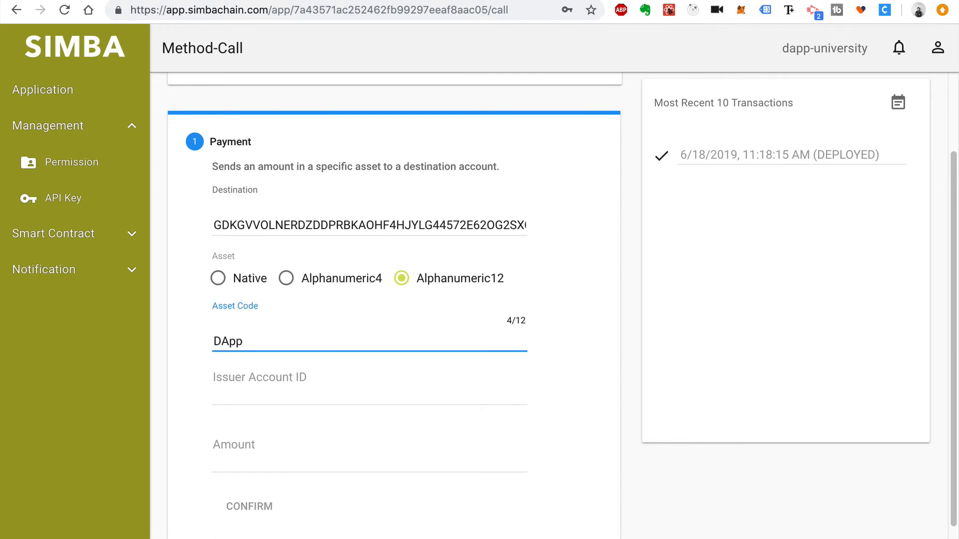
{"action": "type", "text": "Token"}
{"action": "left_click", "coordinate": [353, 385]}
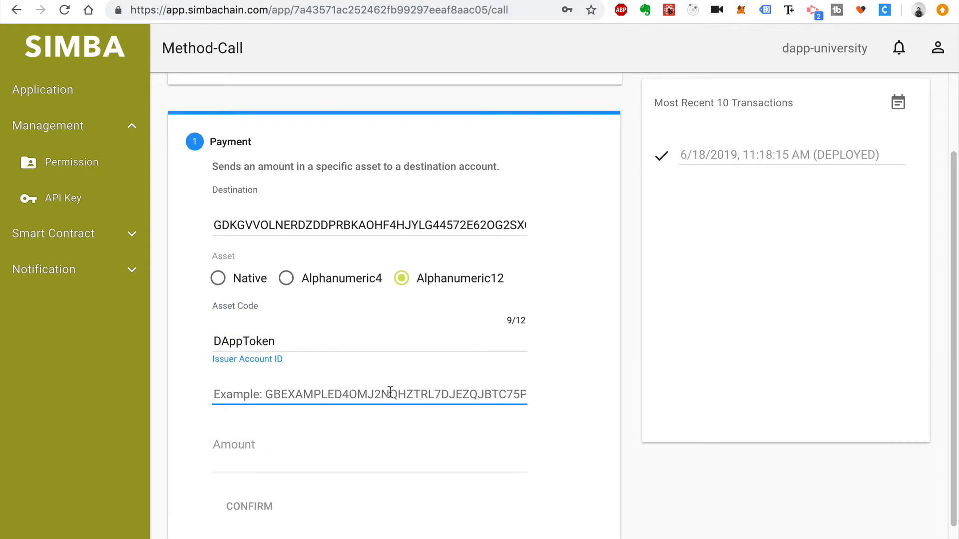
{"action": "key", "text": "ctrl+Tab"}
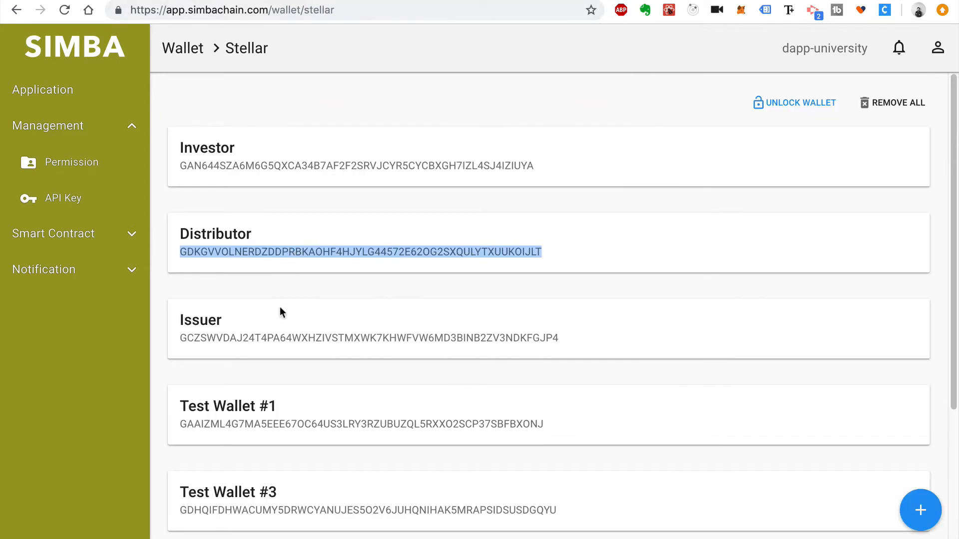
{"action": "double_click", "coordinate": [284, 339]}
{"action": "key", "text": "ctrl+c"}
{"action": "key", "text": "ctrl+shift+Tab"}
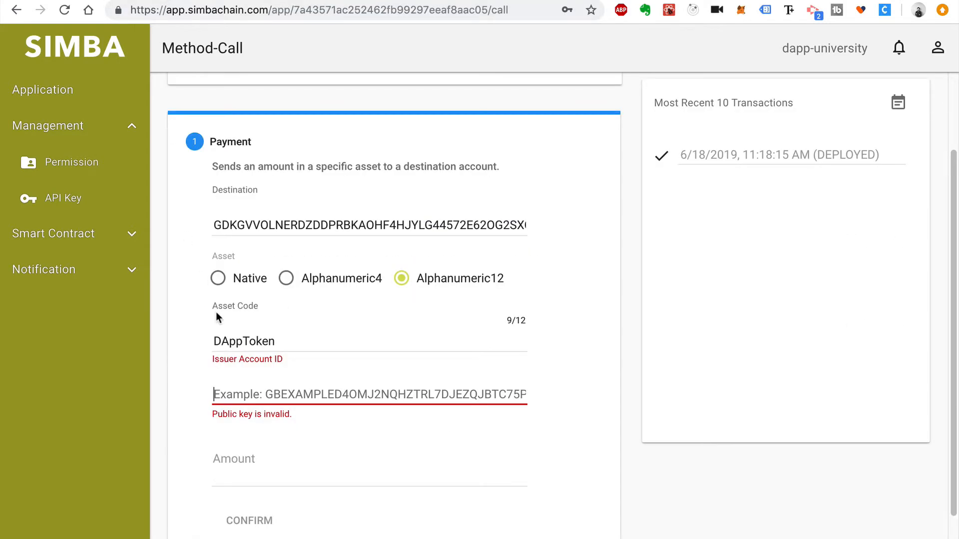
{"action": "key", "text": "ctrl+v"}
Enter amount 999, confirm and submit the payment, then return to the apps list
{"action": "scroll", "coordinate": [285, 390], "scroll_direction": "down", "scroll_amount": 1}
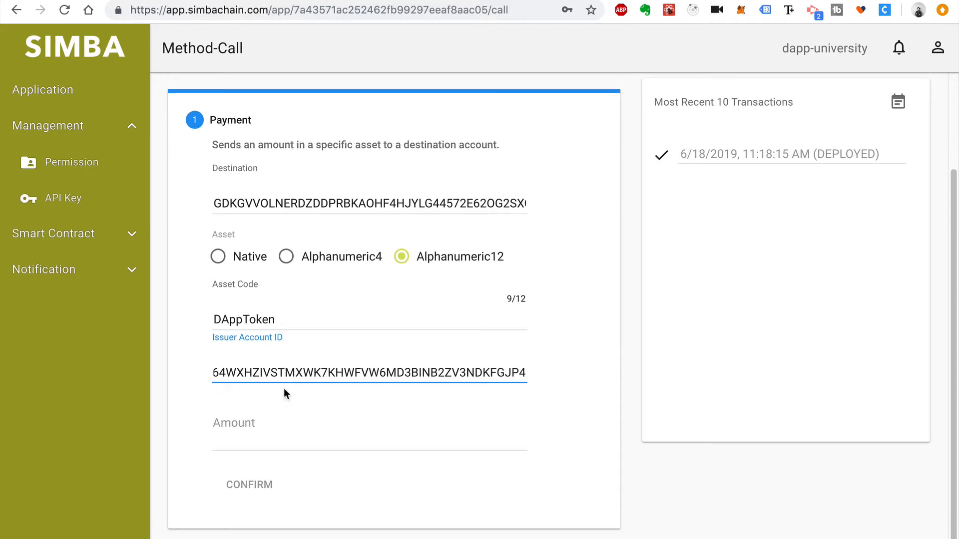
{"action": "left_click", "coordinate": [304, 439]}
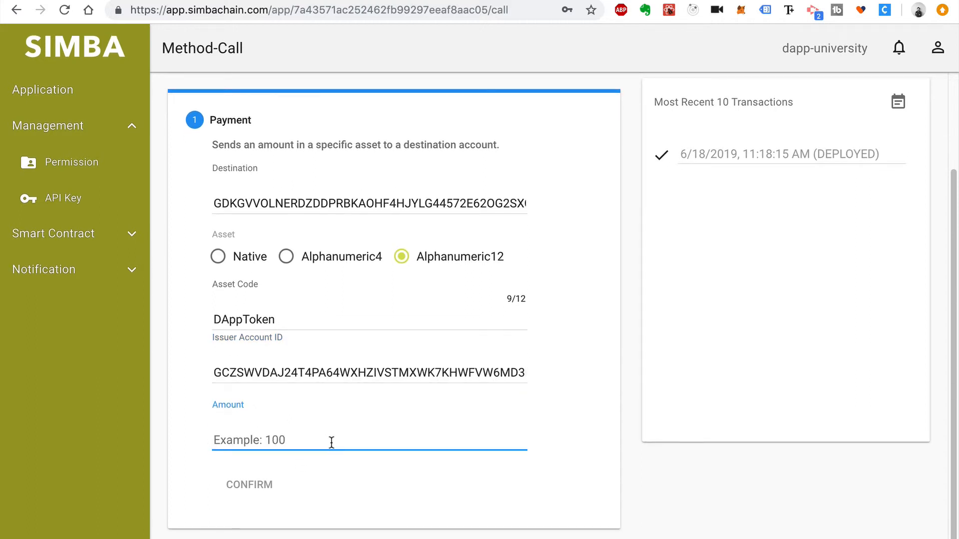
{"action": "type", "text": "999"}
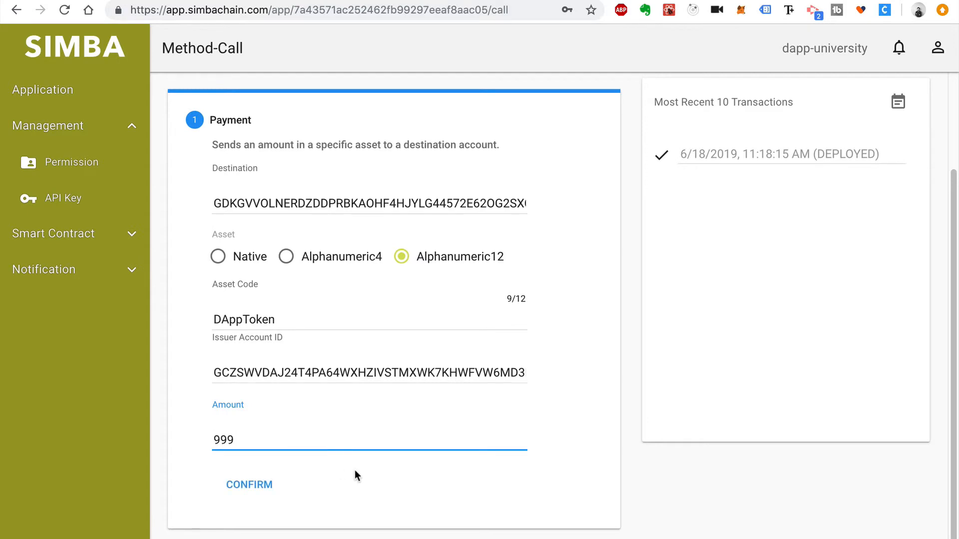
{"action": "left_click", "coordinate": [263, 485]}
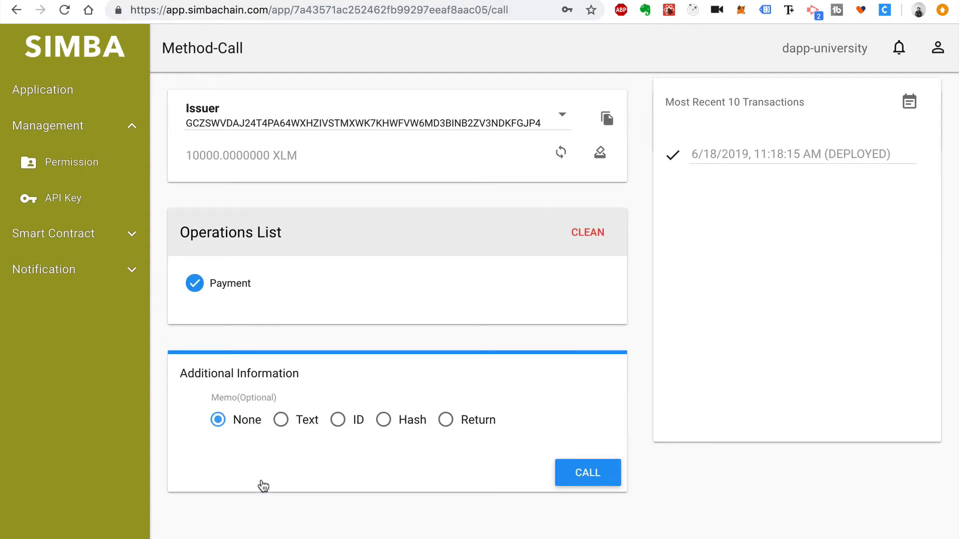
{"action": "left_click", "coordinate": [577, 483]}
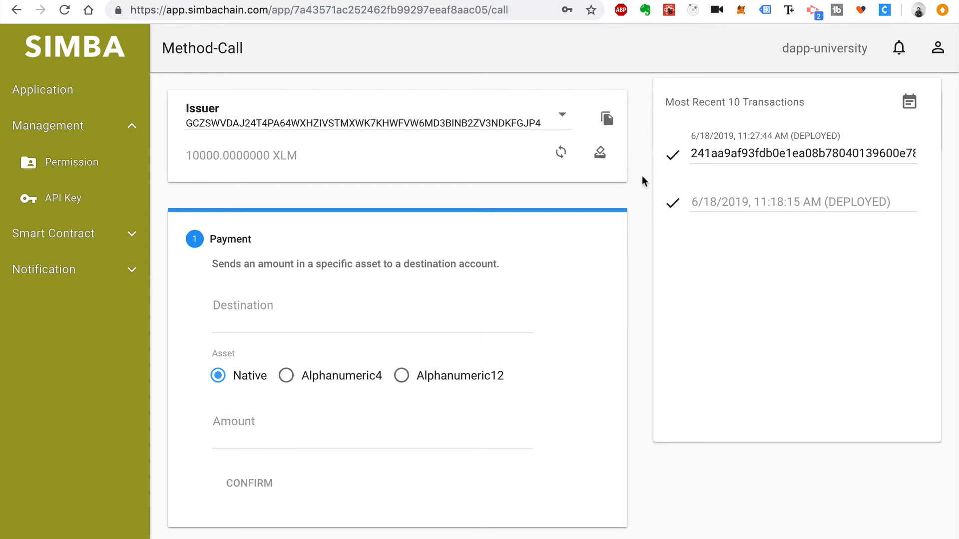
{"action": "left_click", "coordinate": [70, 95]}
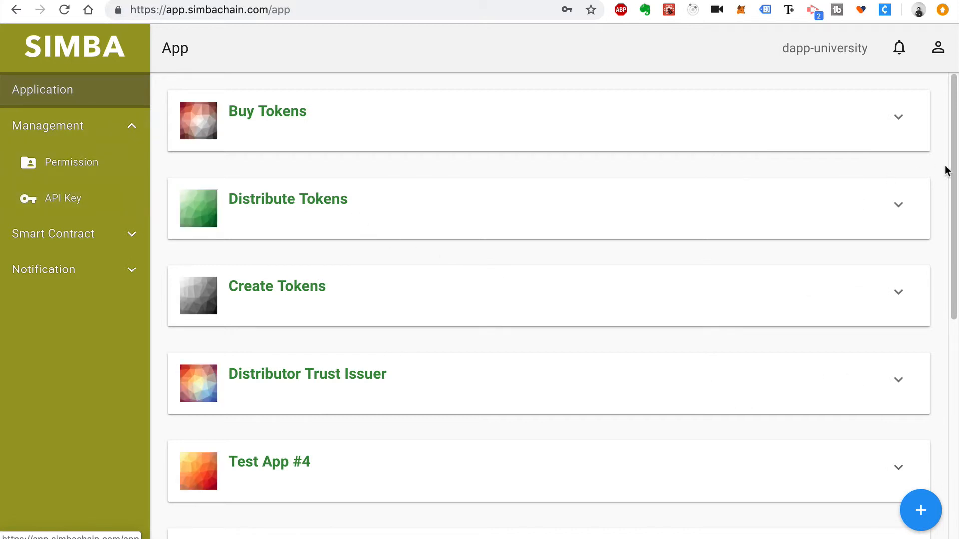
Open Distribute Tokens' method page, unlock the wallet with the saved password, and choose Distributor
{"action": "left_click", "coordinate": [899, 206]}
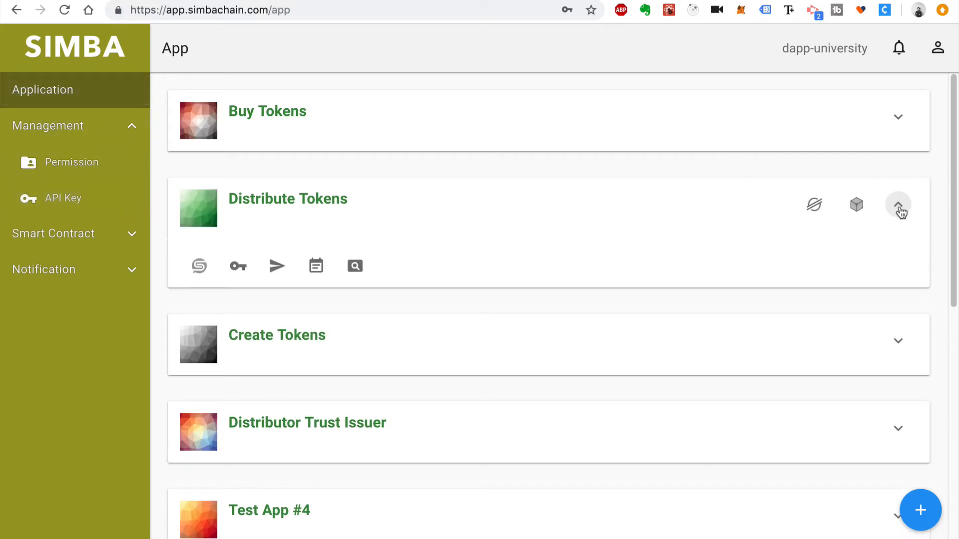
{"action": "left_click", "coordinate": [274, 268]}
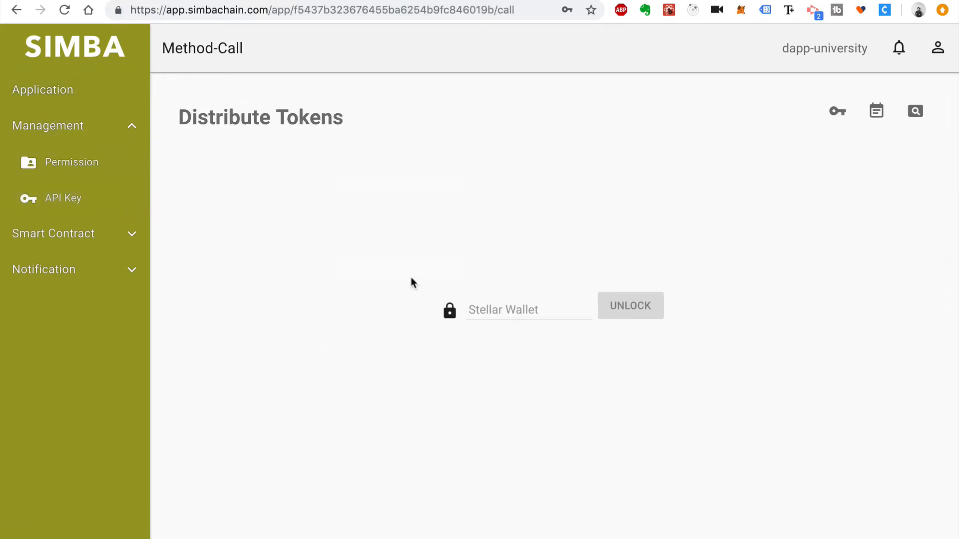
{"action": "left_click", "coordinate": [580, 310]}
{"action": "left_click", "coordinate": [566, 349]}
{"action": "left_click", "coordinate": [630, 311]}
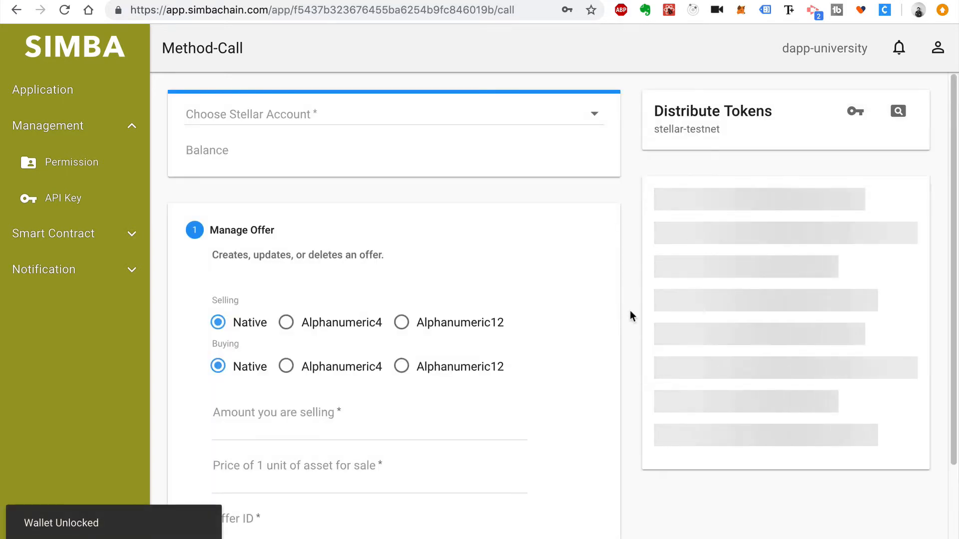
{"action": "left_click", "coordinate": [489, 121]}
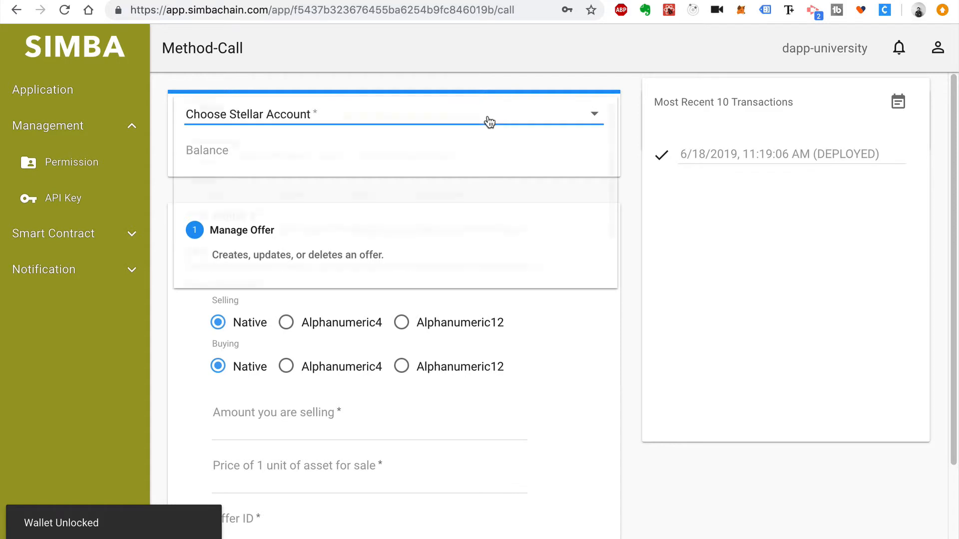
{"action": "left_click", "coordinate": [441, 160]}
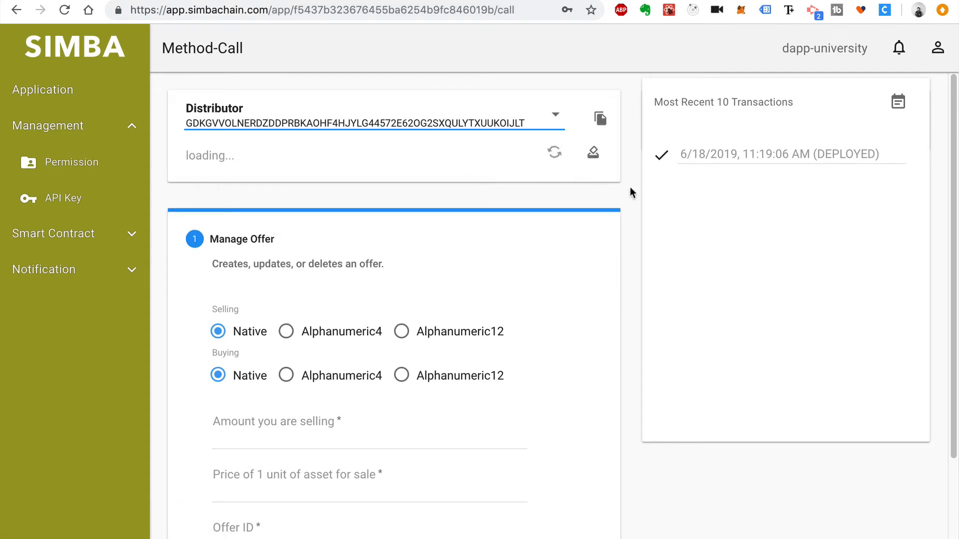
{"action": "scroll", "coordinate": [630, 187], "scroll_direction": "down", "scroll_amount": 1}
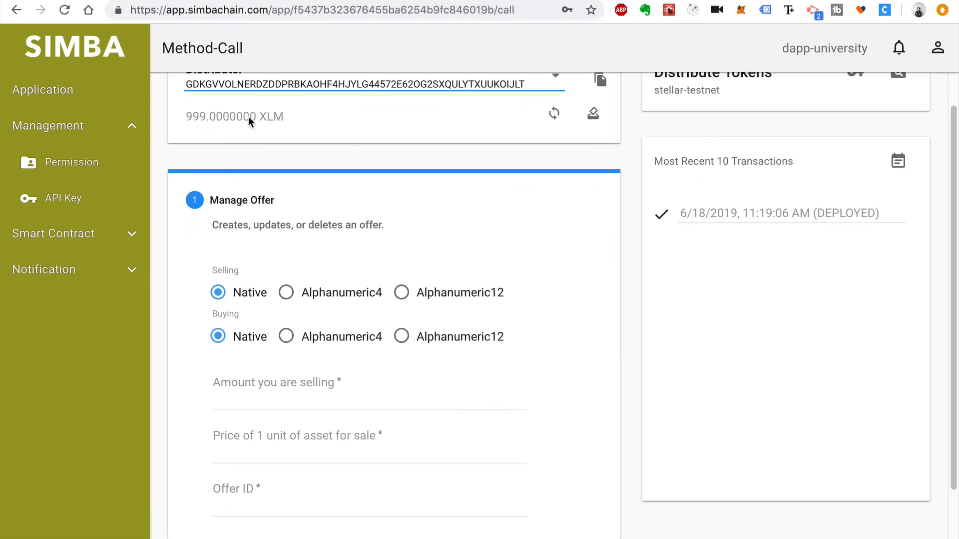
{"action": "scroll", "coordinate": [628, 212], "scroll_direction": "down", "scroll_amount": 3}
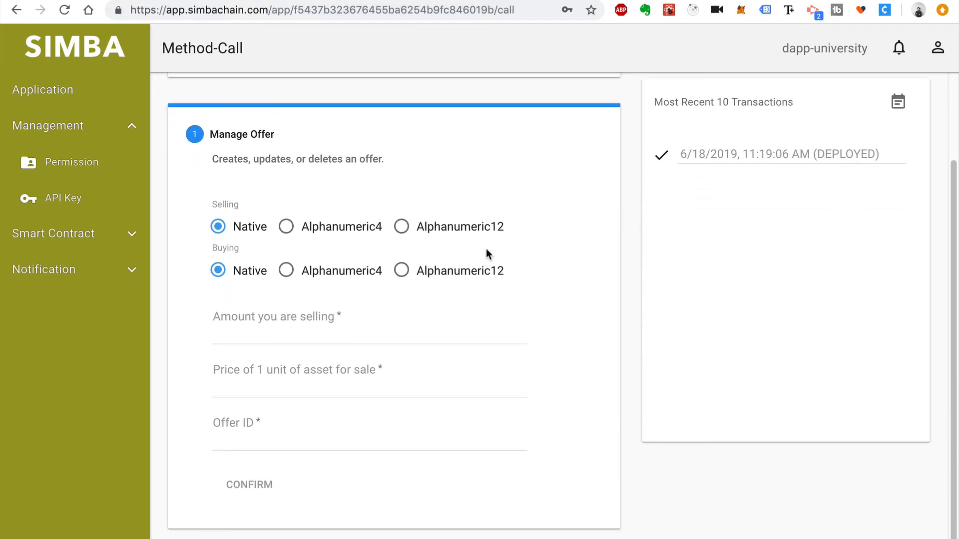
Make the selling asset Alphanumeric12 with the Issuer's public key as issuer account
{"action": "left_click", "coordinate": [402, 227]}
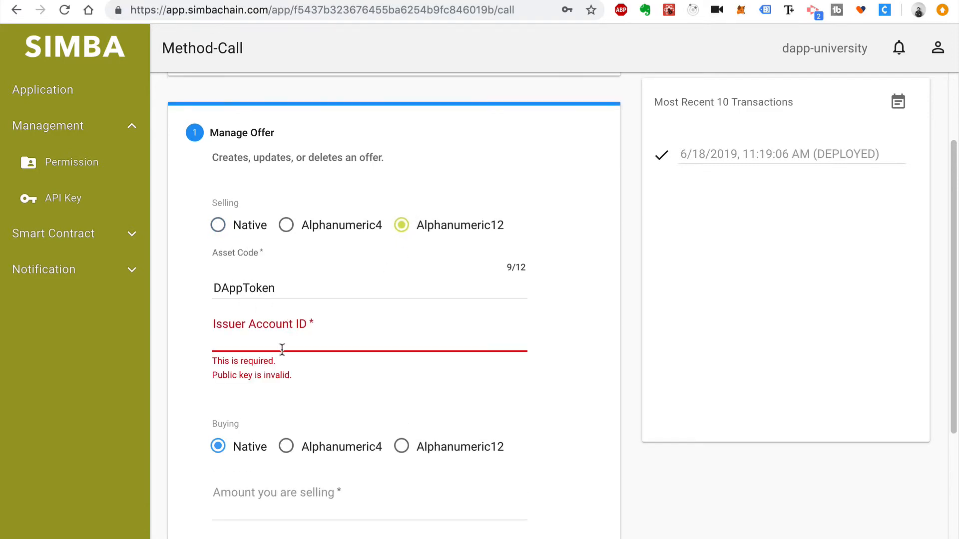
{"action": "left_click", "coordinate": [325, 0]}
{"action": "left_click", "coordinate": [202, 0]}
{"action": "left_click", "coordinate": [299, 343]}
{"action": "key", "text": "ctrl+v"}
{"action": "left_click", "coordinate": [559, 380]}
Enter amount 900, price 1, offer ID 0, then confirm and submit the offer
{"action": "scroll", "coordinate": [560, 380], "scroll_direction": "down", "scroll_amount": 3}
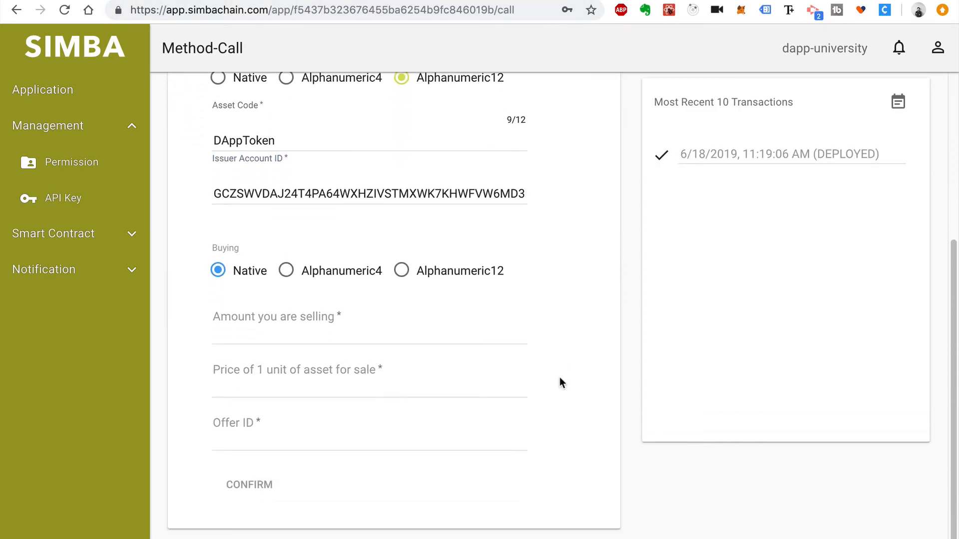
{"action": "left_click", "coordinate": [443, 341]}
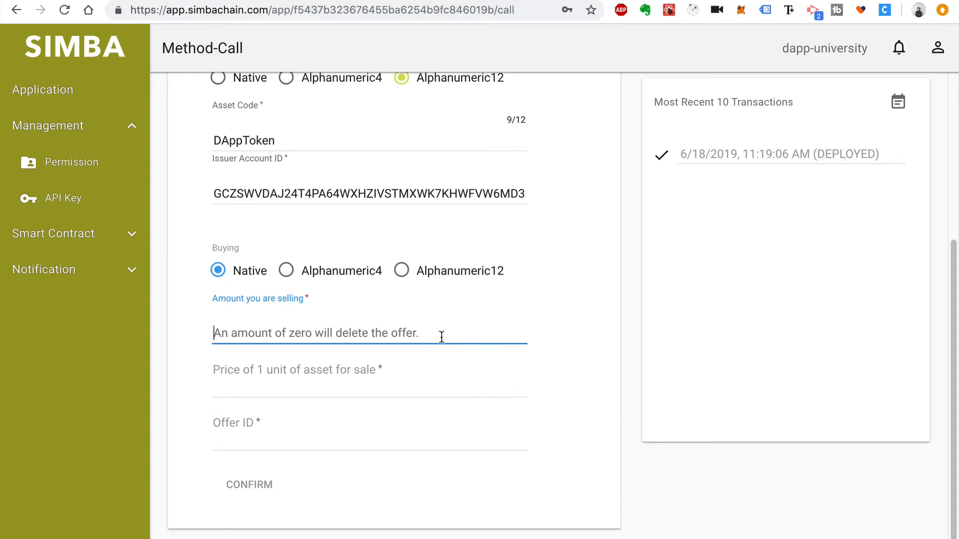
{"action": "type", "text": "900"}
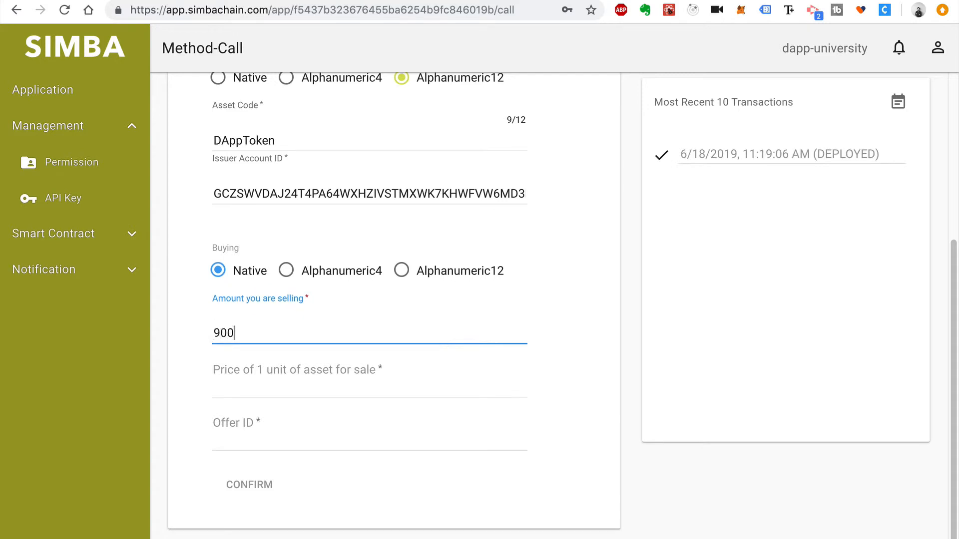
{"action": "left_click", "coordinate": [388, 379]}
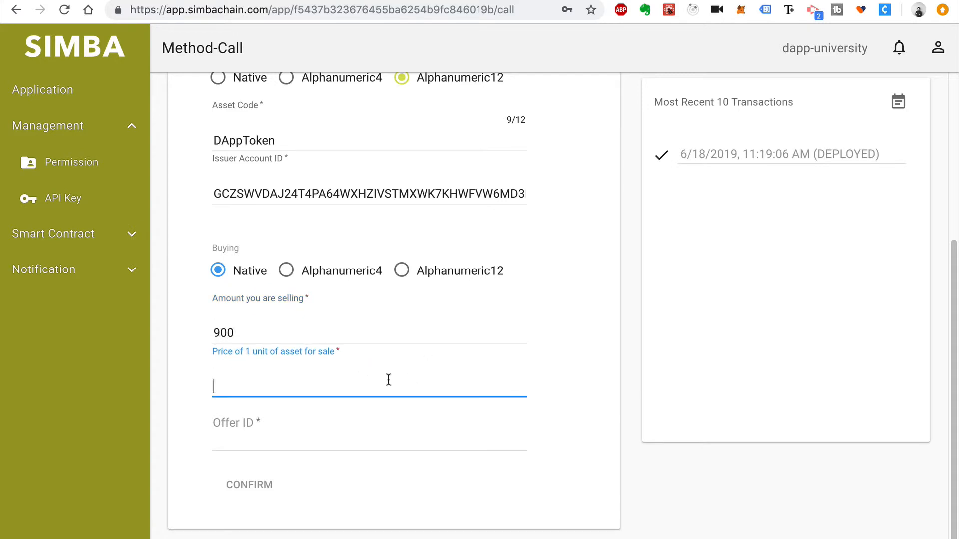
{"action": "type", "text": "1"}
{"action": "left_click", "coordinate": [347, 435]}
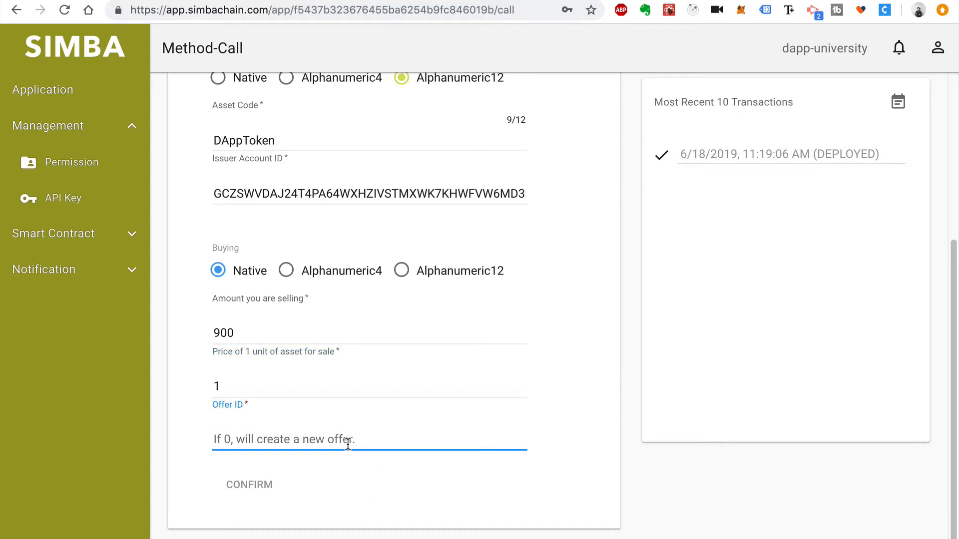
{"action": "type", "text": "0"}
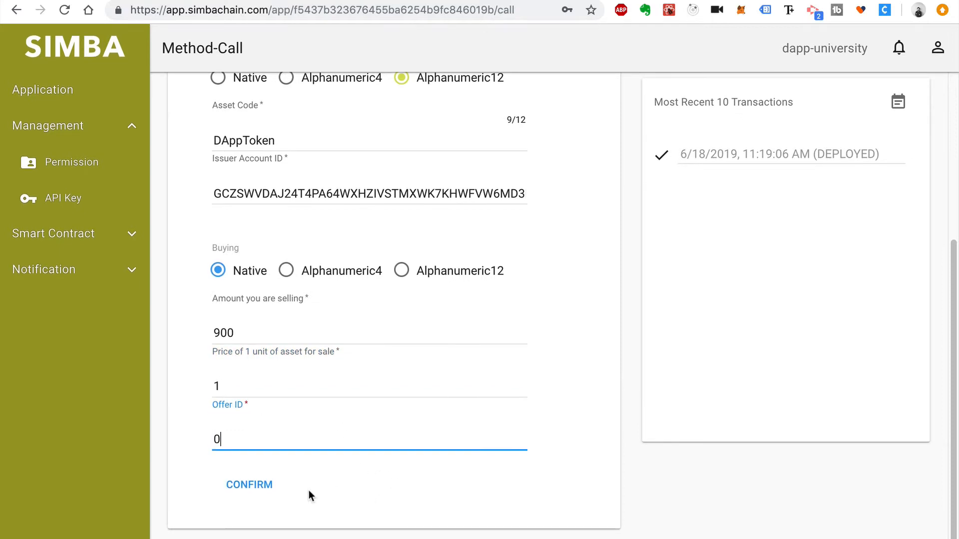
{"action": "left_click", "coordinate": [264, 491]}
{"action": "left_click", "coordinate": [589, 472]}
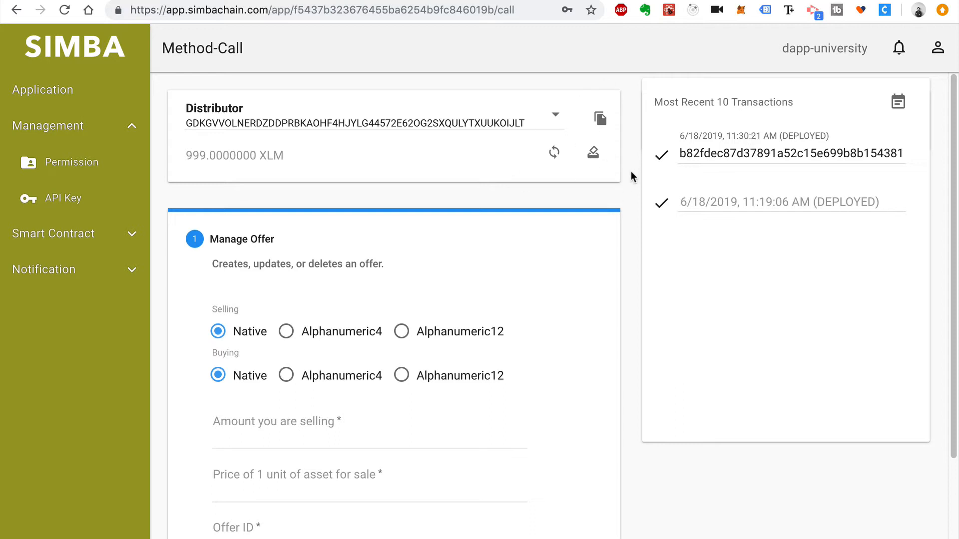
{"action": "left_click", "coordinate": [22, 93]}
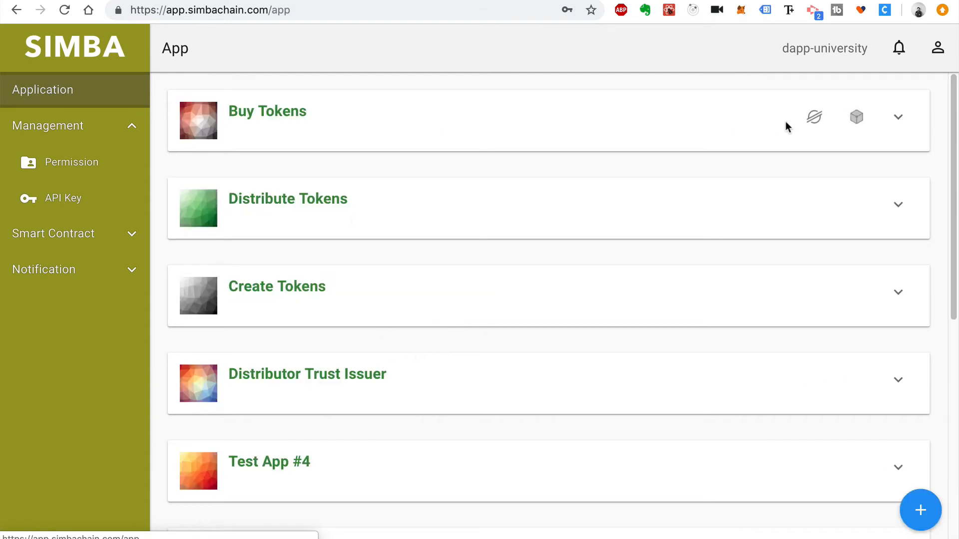
Open Buy Tokens' method page, unlock the wallet with the saved password, and choose Investor
{"action": "left_click", "coordinate": [904, 118]}
{"action": "left_click", "coordinate": [278, 181]}
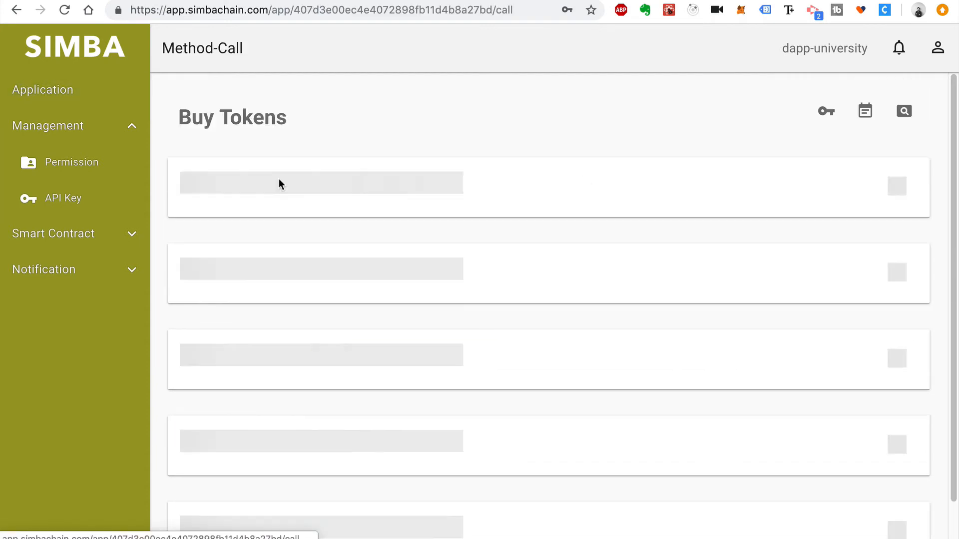
{"action": "left_click", "coordinate": [522, 299]}
{"action": "left_click", "coordinate": [532, 339]}
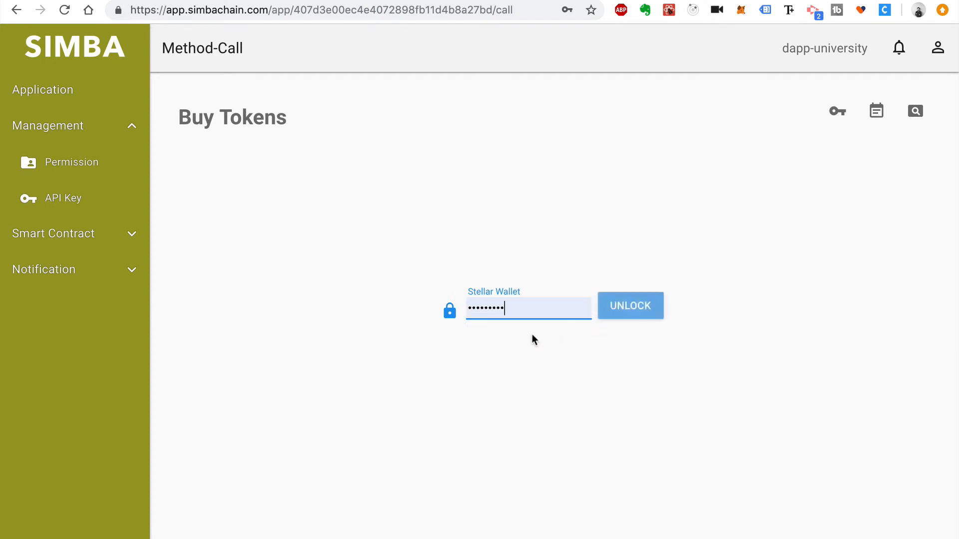
{"action": "left_click", "coordinate": [616, 307]}
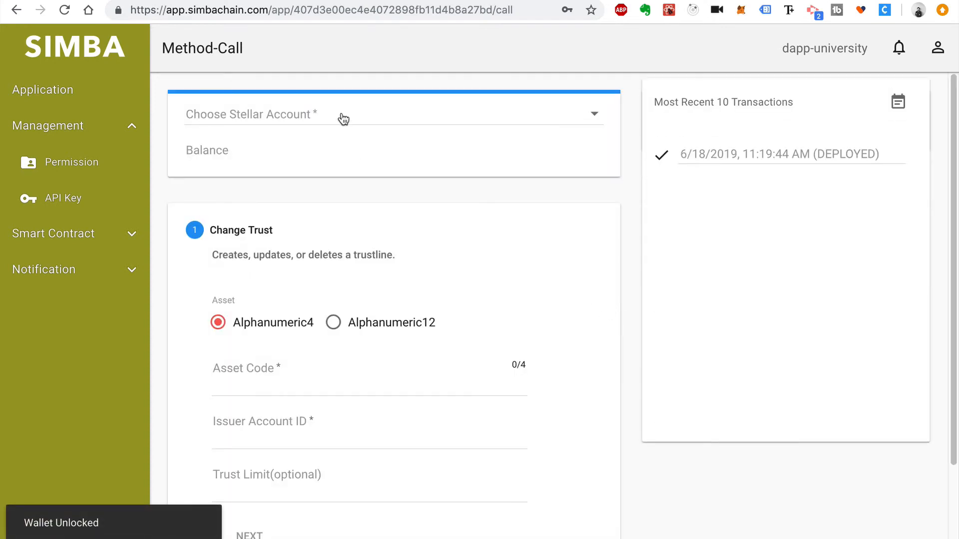
{"action": "left_click", "coordinate": [352, 112]}
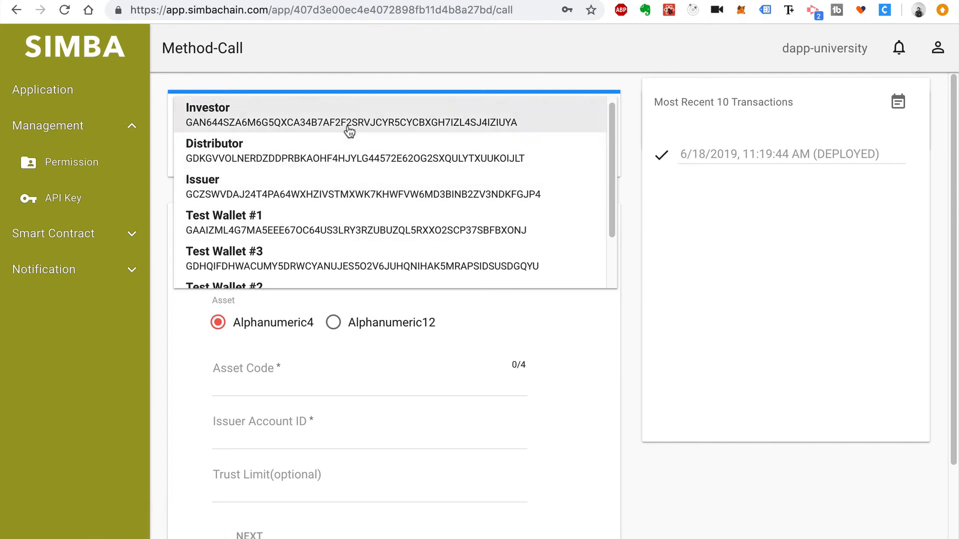
{"action": "left_click", "coordinate": [349, 131]}
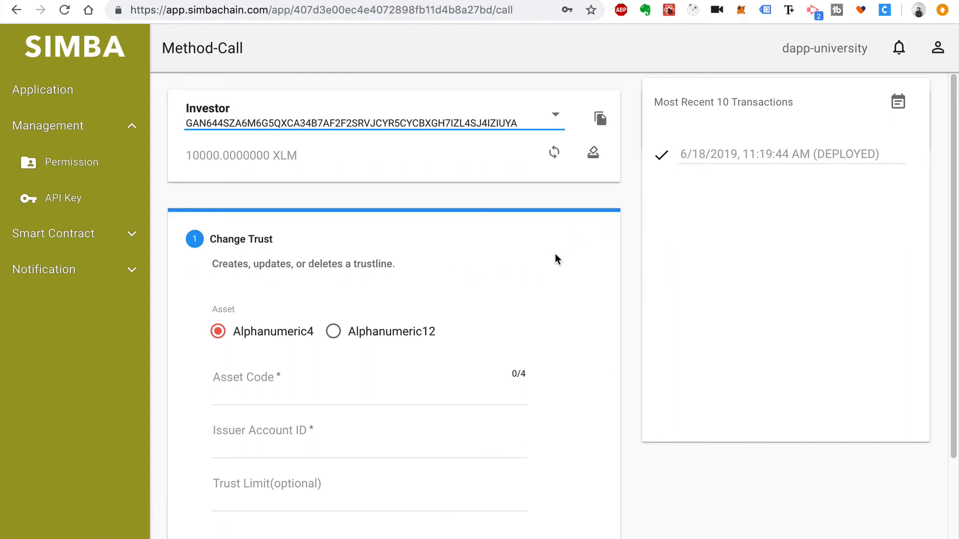
{"action": "scroll", "coordinate": [556, 256], "scroll_direction": "down", "scroll_amount": 3}
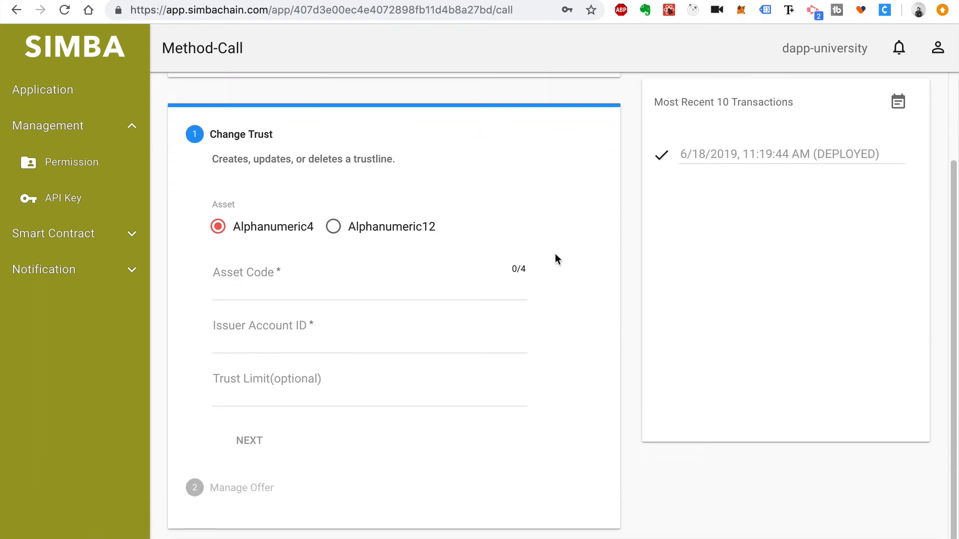
Trust Alphanumeric12 asset DAppToken with the Issuer's pasted account ID, then proceed to the offer step
{"action": "left_click", "coordinate": [327, 227]}
{"action": "left_click", "coordinate": [346, 289]}
{"action": "type", "text": "DAppToken"}
{"action": "left_click", "coordinate": [371, 339]}
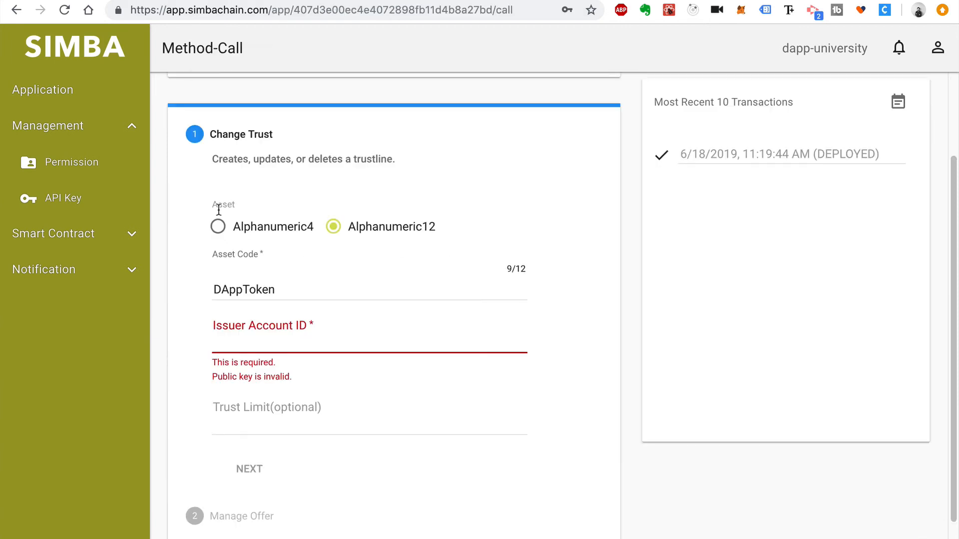
{"action": "left_click", "coordinate": [480, 344]}
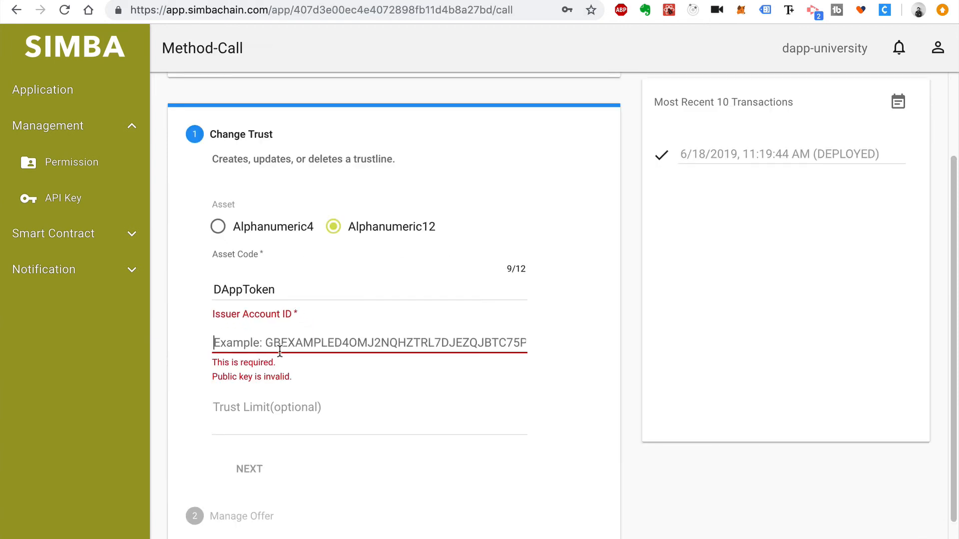
{"action": "type", "text": "GCZSWVDAJ24T4PA64WXHZIVSTMXWK7KHWFVW6MD3BINB2ZV3NDKFGJP4"}
{"action": "left_click", "coordinate": [543, 379]}
{"action": "left_click", "coordinate": [248, 441]}
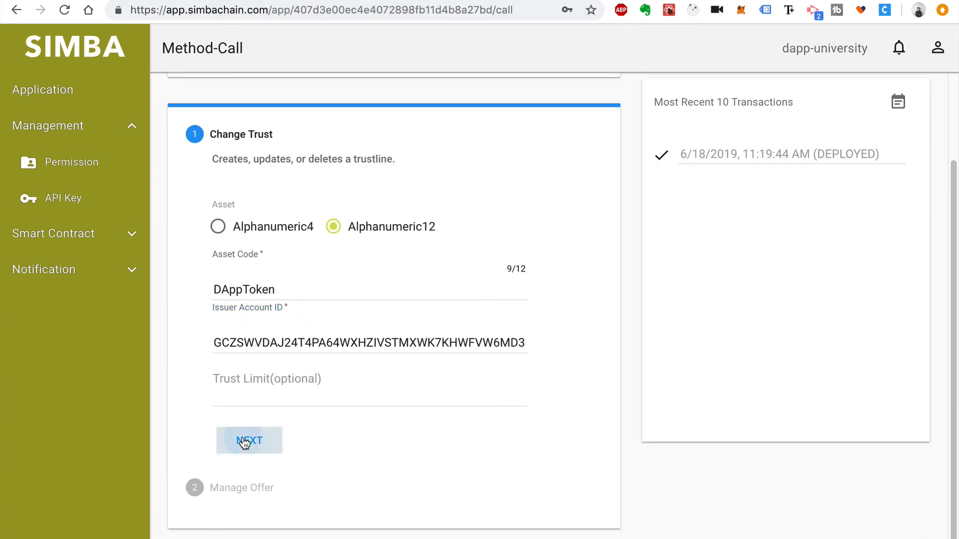
Set the offer's buying asset to Alphanumeric12 DAppToken, with the Issuer account key pasted as issuer
{"action": "scroll", "coordinate": [559, 184], "scroll_direction": "down", "scroll_amount": 2}
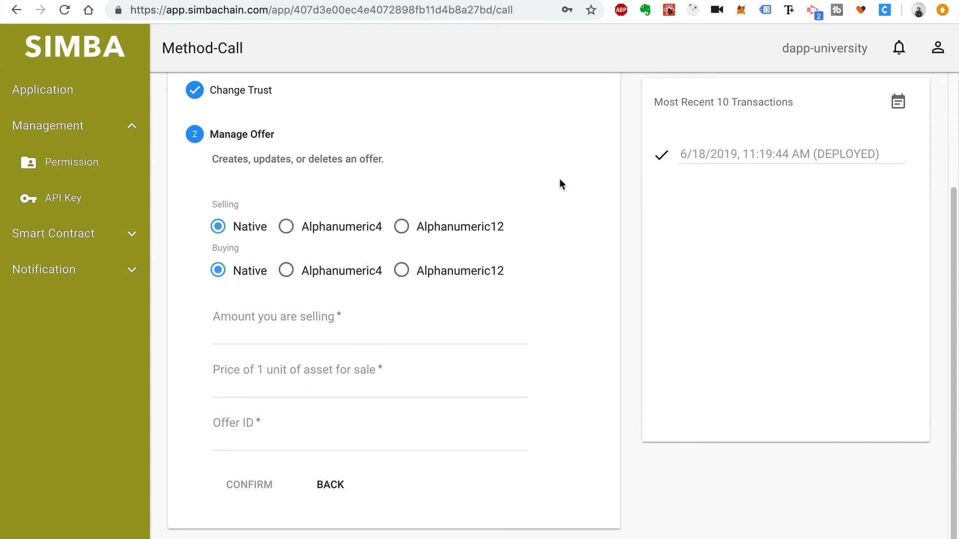
{"action": "left_click", "coordinate": [403, 272]}
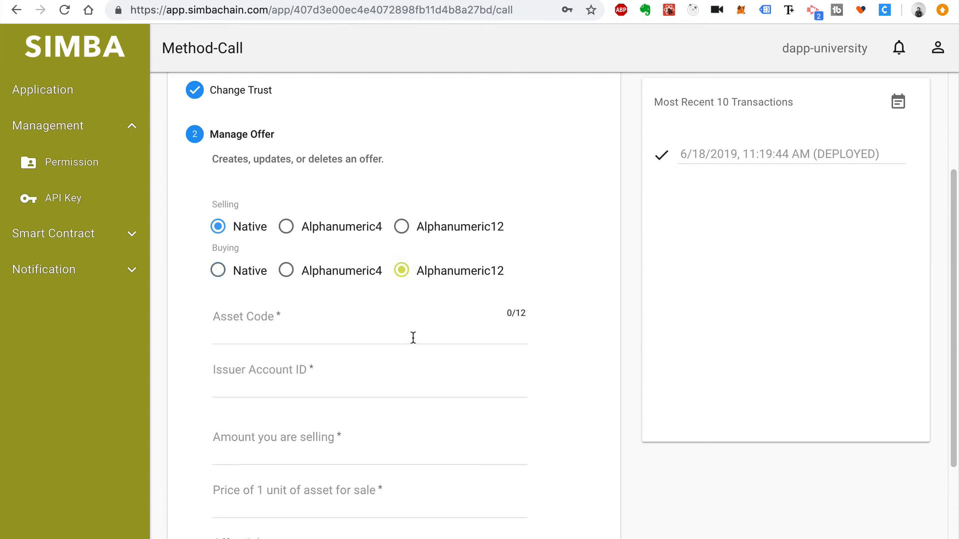
{"action": "left_click", "coordinate": [413, 338]}
{"action": "type", "text": "DAp"}
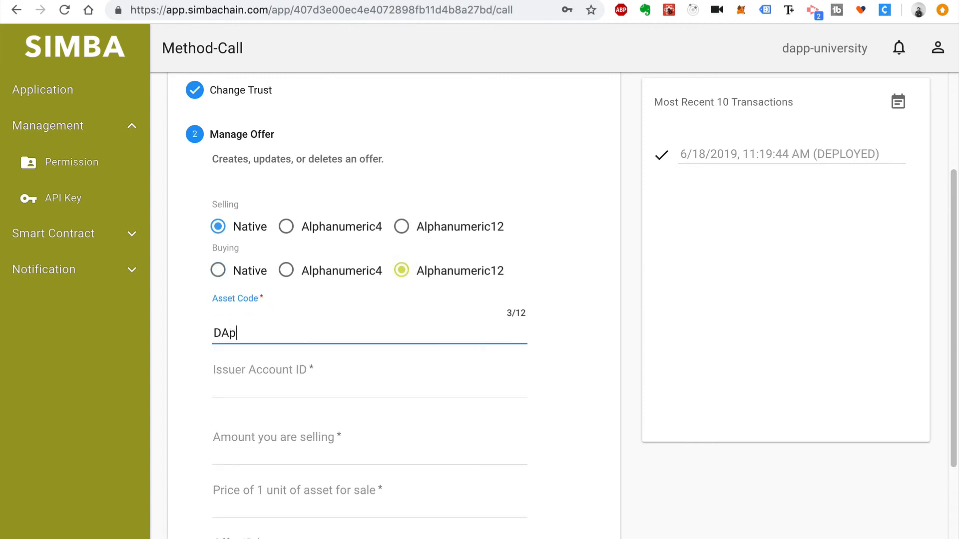
{"action": "type", "text": "pToken"}
{"action": "left_click", "coordinate": [390, 384]}
{"action": "left_click", "coordinate": [326, 1]}
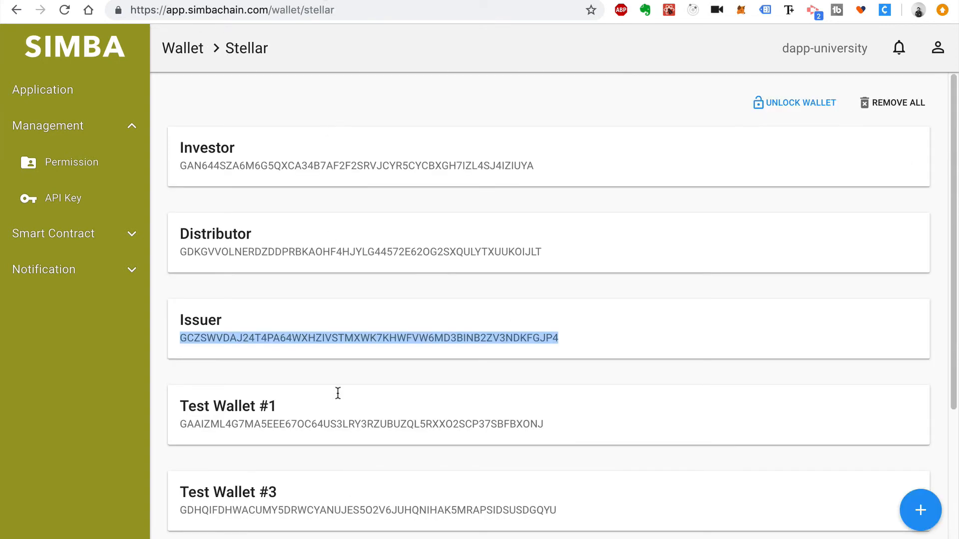
{"action": "key", "text": "ctrl+c"}
{"action": "left_click", "coordinate": [294, 2]}
{"action": "key", "text": "ctrl+v"}
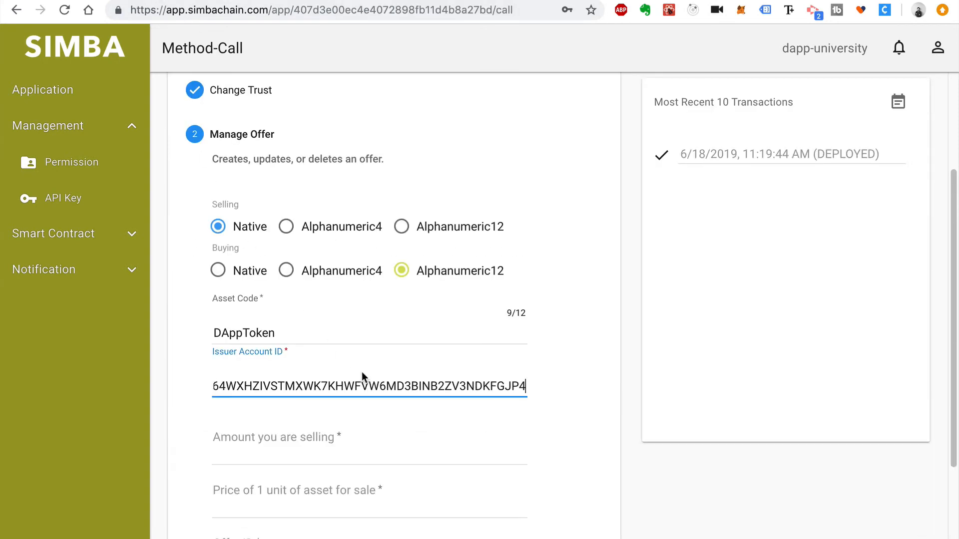
Enter amount 100, price 1 and offer ID 0, then confirm the offer operation
{"action": "scroll", "coordinate": [362, 375], "scroll_direction": "down", "scroll_amount": 3}
{"action": "left_click", "coordinate": [358, 338]}
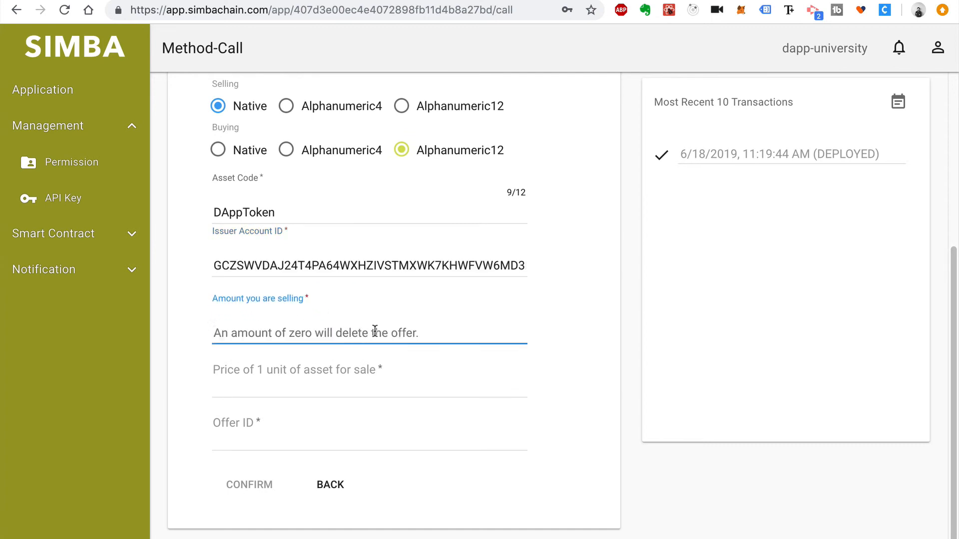
{"action": "type", "text": "100"}
{"action": "left_click", "coordinate": [363, 380]}
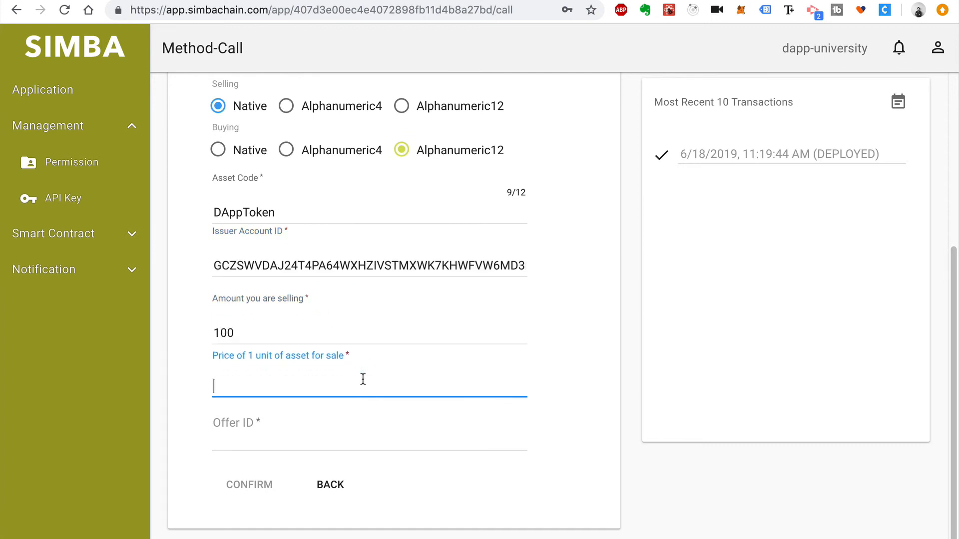
{"action": "left_click", "coordinate": [354, 441]}
{"action": "type", "text": "0"}
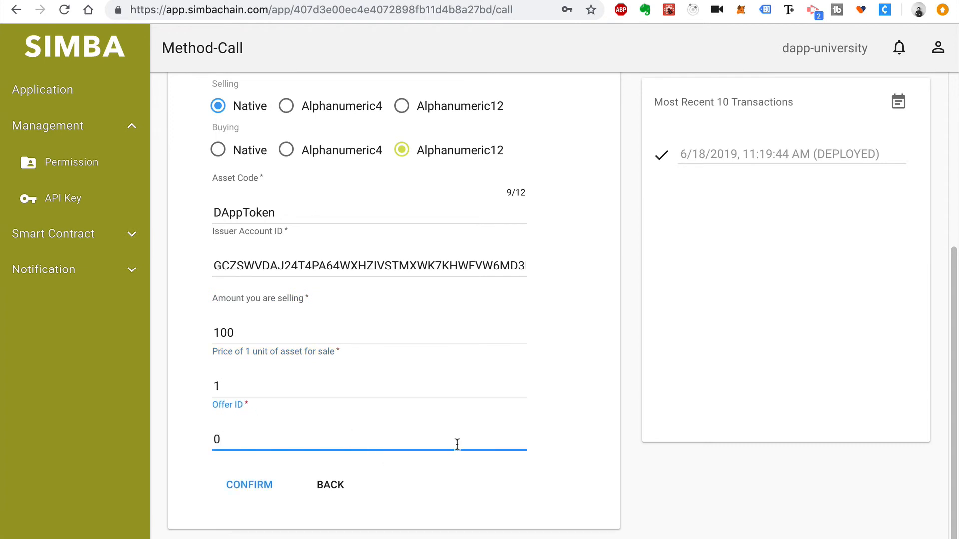
{"action": "left_click", "coordinate": [261, 487]}
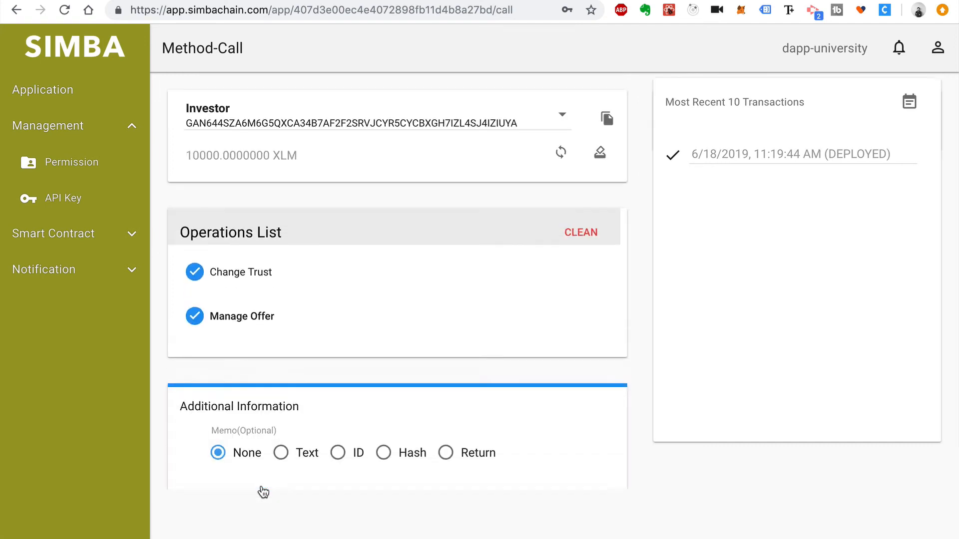
Submit the trustline and offer operations as one transaction, then move to Stellar Laboratory
{"action": "left_click", "coordinate": [588, 519]}
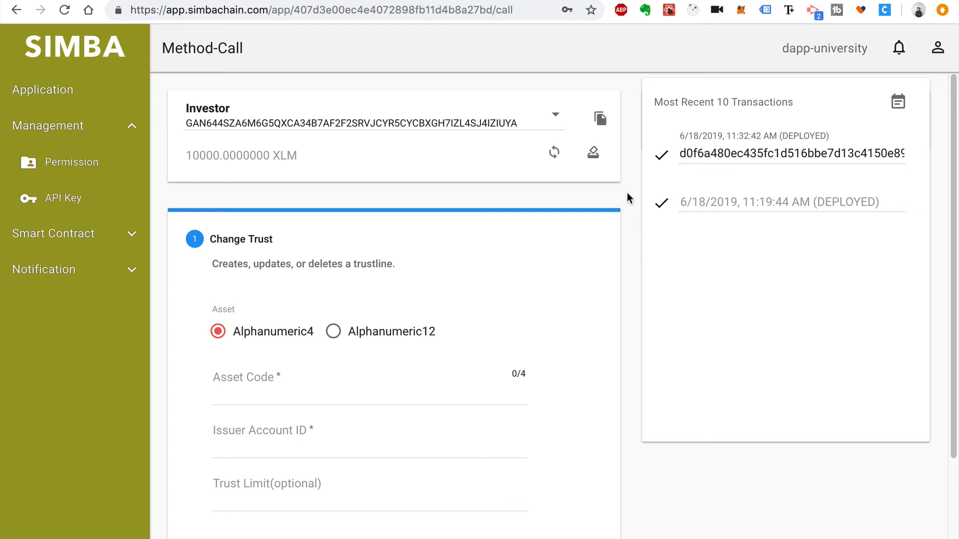
{"action": "key", "text": "ctrl+Tab"}
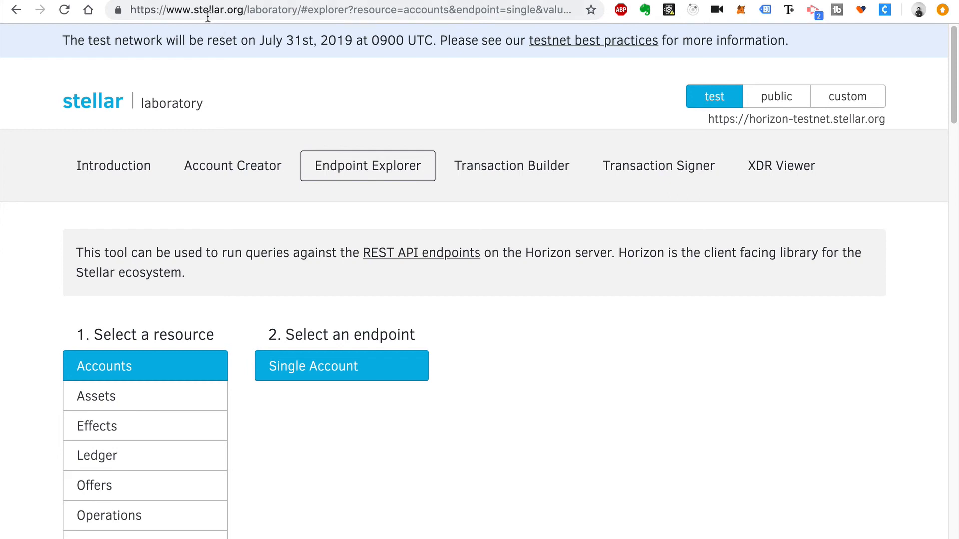
Reload the laboratory home and choose Endpoint Explorer's Accounts resource with the Single Account endpoint
{"action": "left_click", "coordinate": [297, 9]}
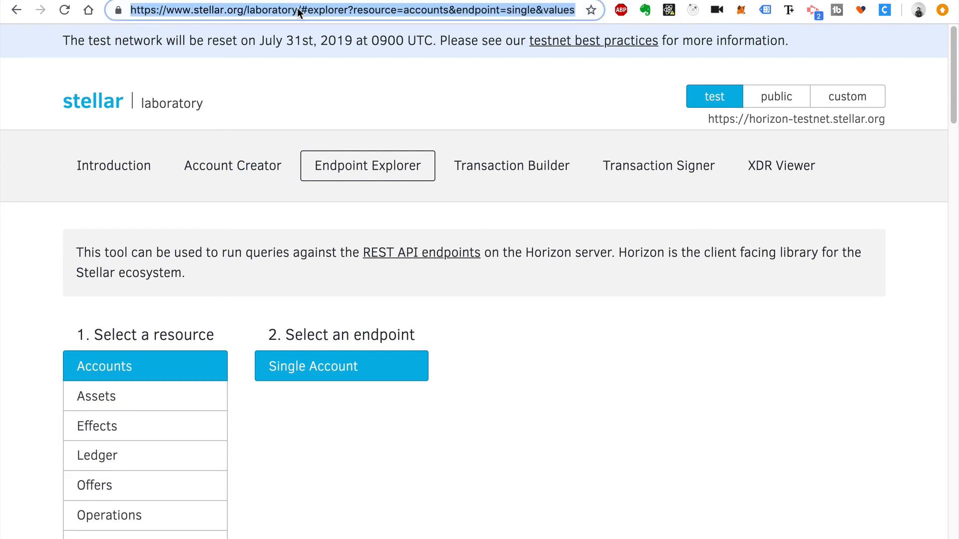
{"action": "left_click", "coordinate": [298, 9]}
{"action": "key", "text": "shift+End"}
{"action": "key", "text": "Delete"}
{"action": "key", "text": "Return"}
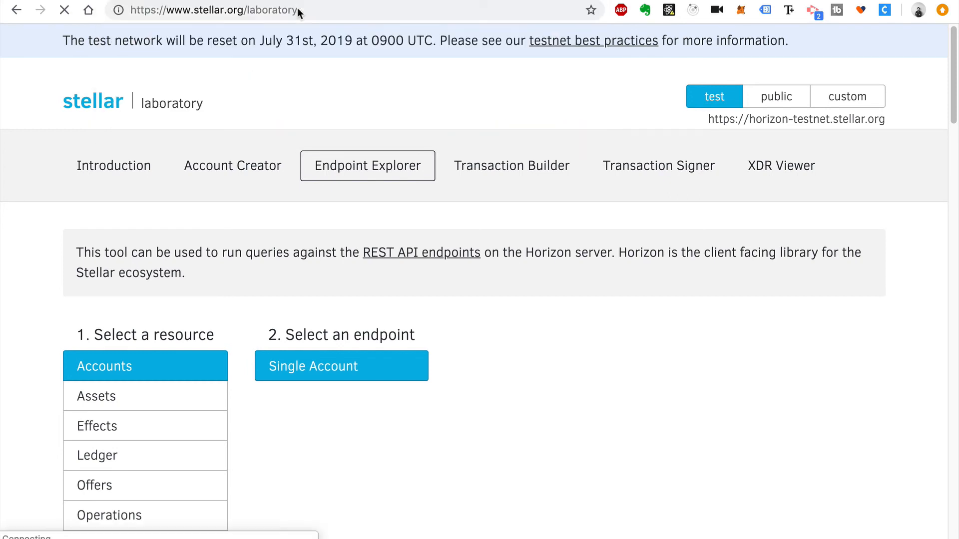
{"action": "left_click", "coordinate": [387, 166]}
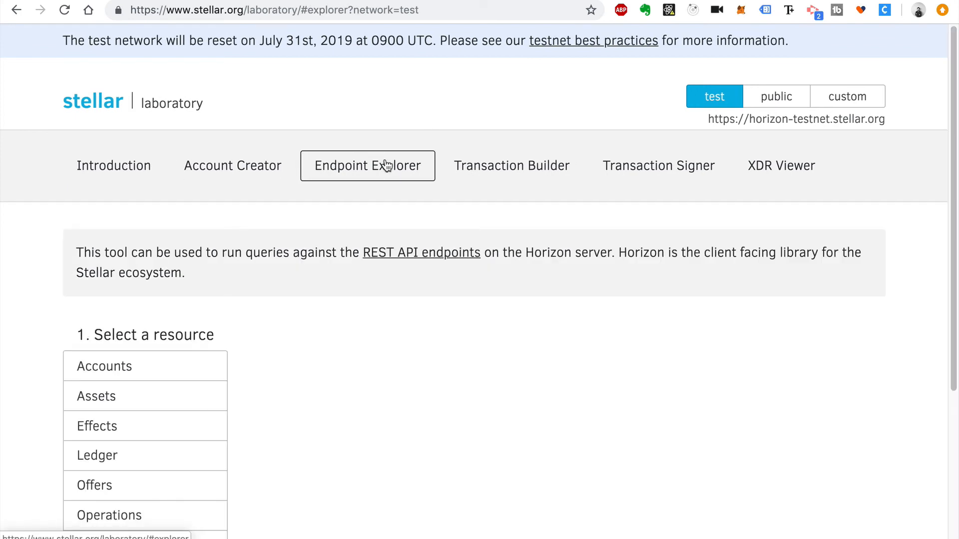
{"action": "left_click", "coordinate": [172, 378]}
{"action": "left_click", "coordinate": [306, 366]}
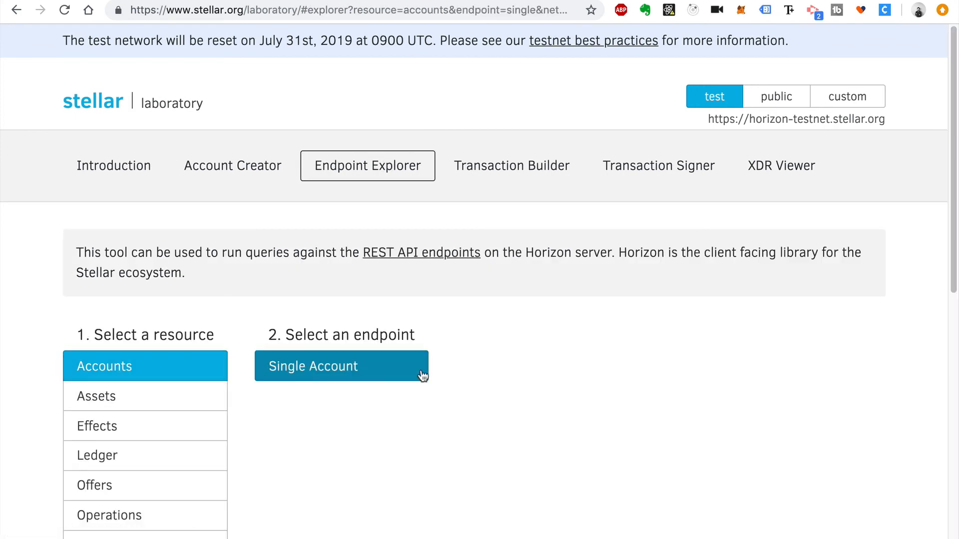
Copy the Investor key from the SIMBA wallet list into Account ID and submit the request
{"action": "key", "text": "ctrl+shift+Tab"}
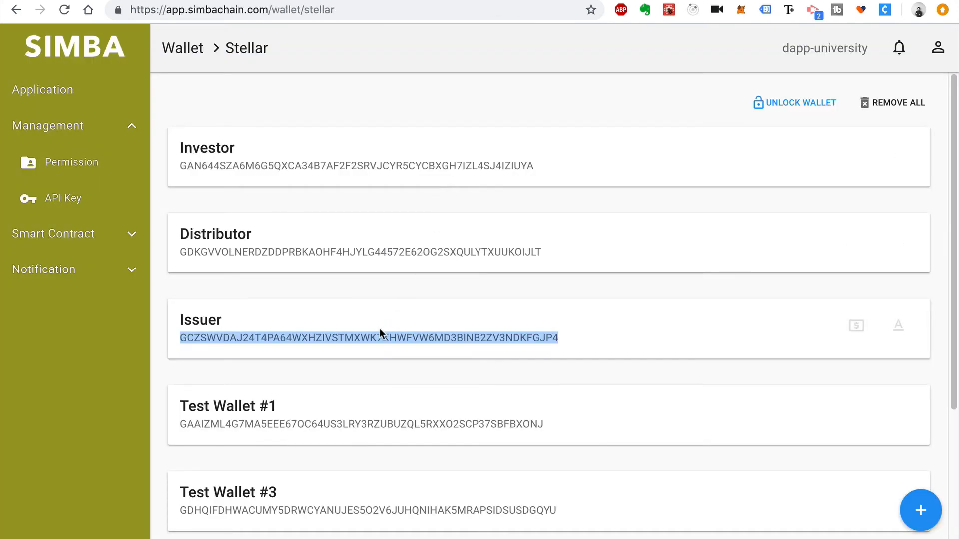
{"action": "double_click", "coordinate": [281, 158]}
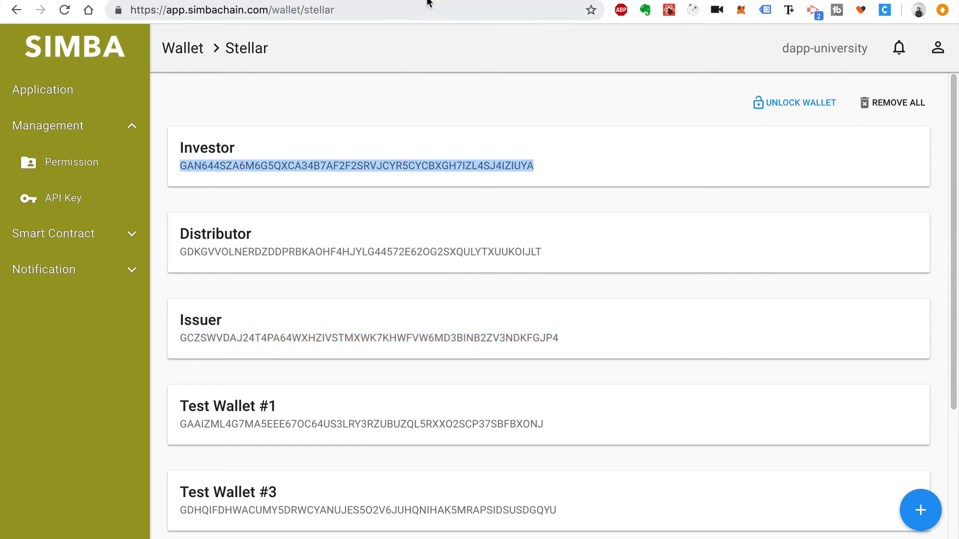
{"action": "key", "text": "ctrl+Tab"}
{"action": "scroll", "coordinate": [431, 373], "scroll_direction": "down", "scroll_amount": 8}
{"action": "scroll", "coordinate": [431, 373], "scroll_direction": "down", "scroll_amount": 1}
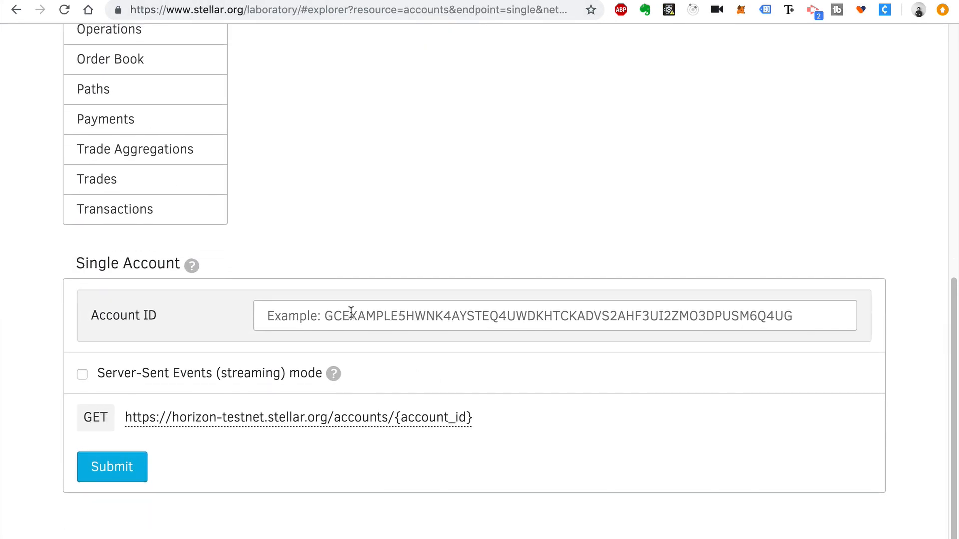
{"action": "left_click", "coordinate": [349, 314]}
{"action": "key", "text": "ctrl+v"}
{"action": "left_click", "coordinate": [343, 245]}
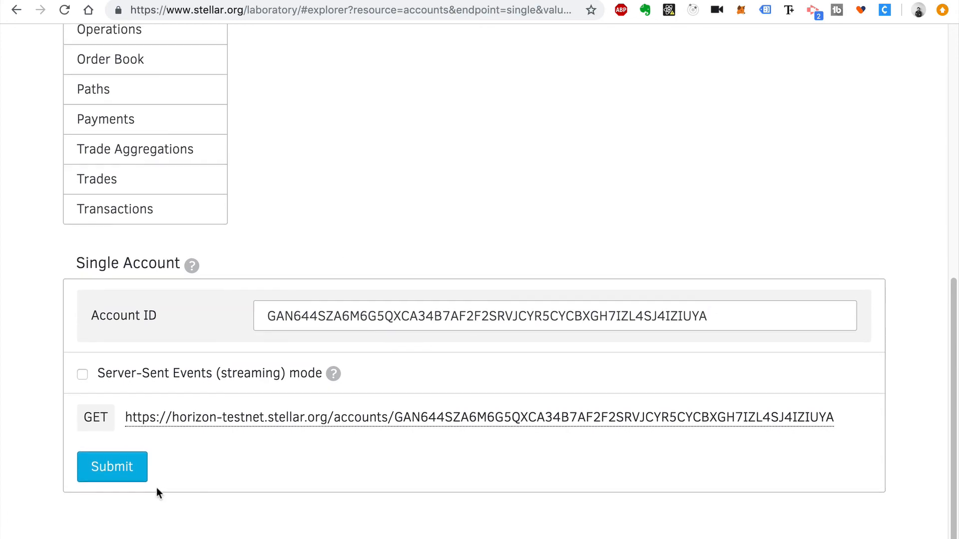
{"action": "left_click", "coordinate": [123, 479]}
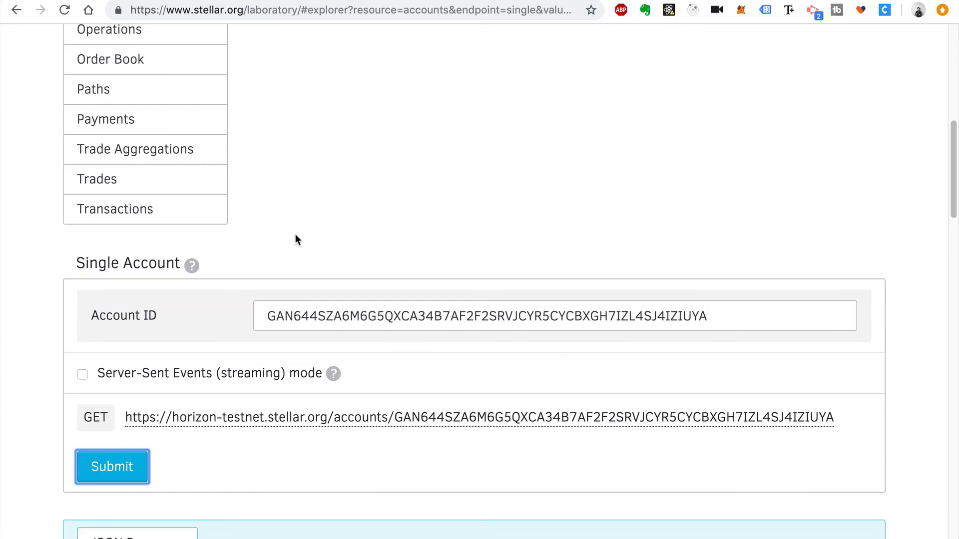
Highlight the Investor's 100.0000000 balance and the DAppToken asset code in the JSON response
{"action": "scroll", "coordinate": [295, 239], "scroll_direction": "down", "scroll_amount": 10}
{"action": "scroll", "coordinate": [297, 241], "scroll_direction": "up", "scroll_amount": 1}
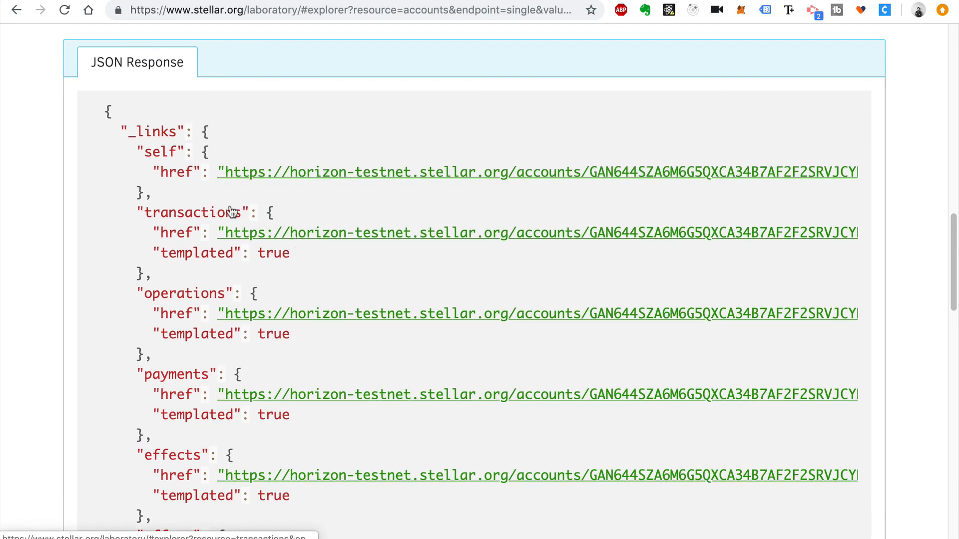
{"action": "scroll", "coordinate": [124, 300], "scroll_direction": "down", "scroll_amount": 15}
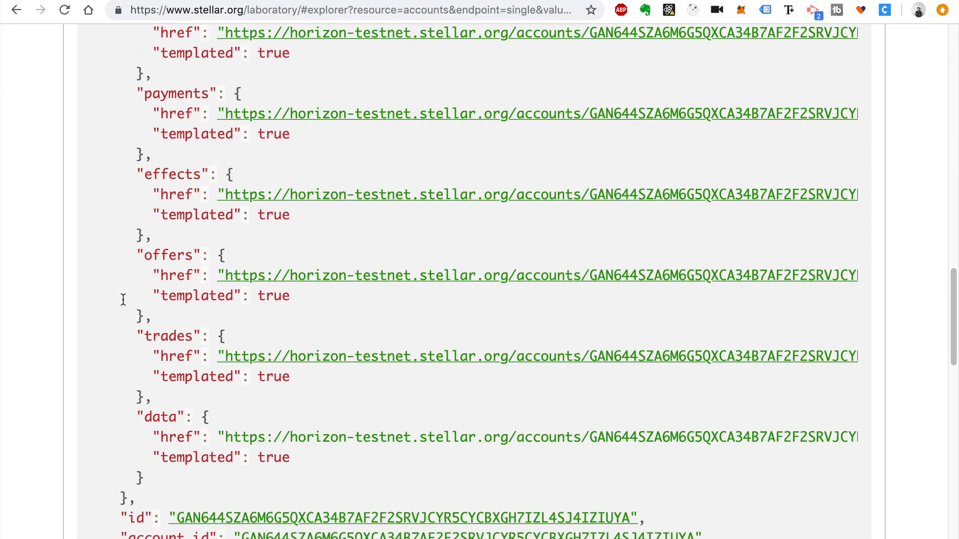
{"action": "scroll", "coordinate": [124, 299], "scroll_direction": "down", "scroll_amount": 5}
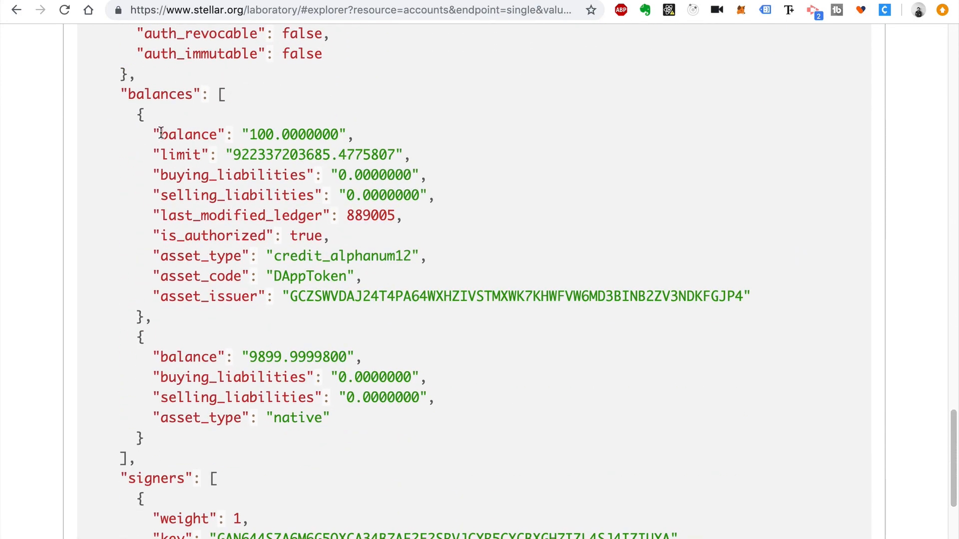
{"action": "left_click_drag", "start_coordinate": [160, 133], "coordinate": [477, 137]}
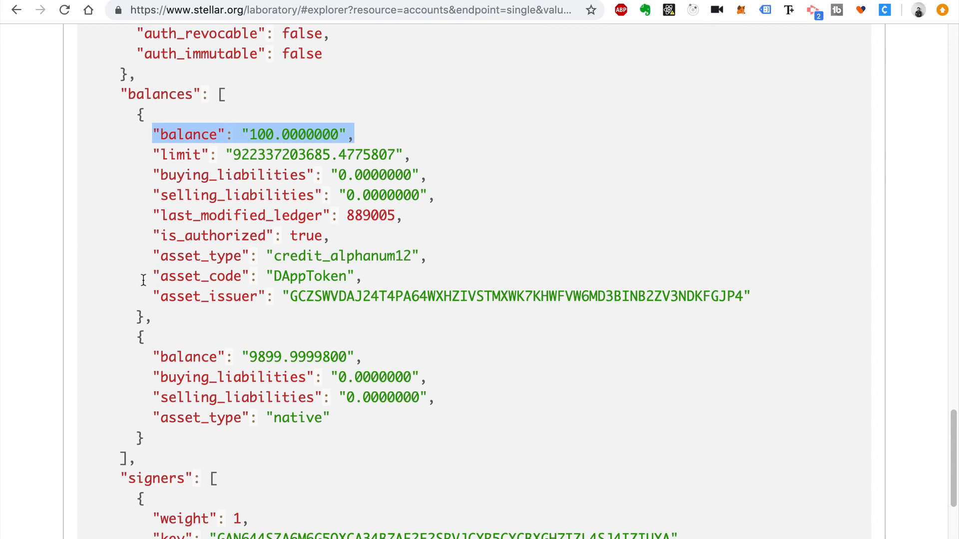
{"action": "left_click_drag", "start_coordinate": [144, 279], "coordinate": [372, 277]}
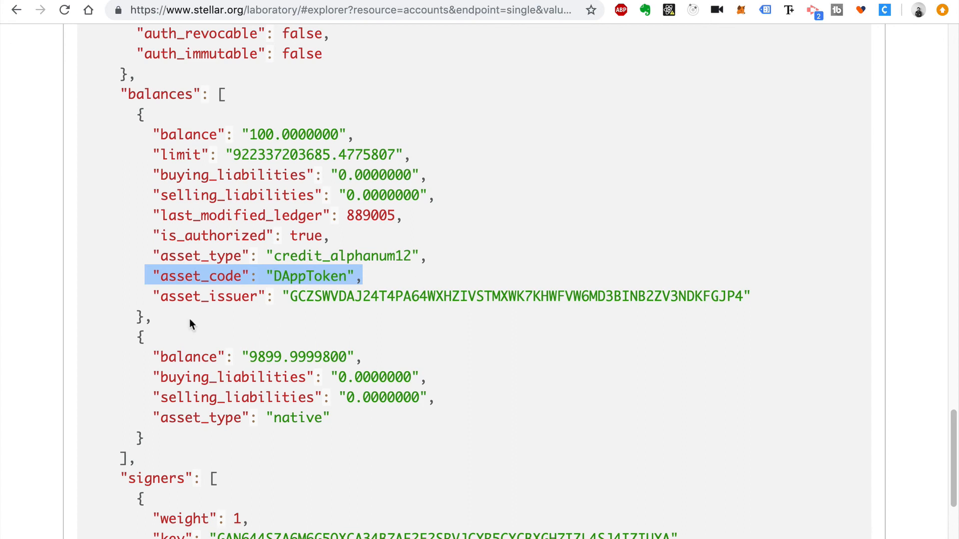
{"action": "left_click_drag", "start_coordinate": [189, 319], "coordinate": [94, 119]}
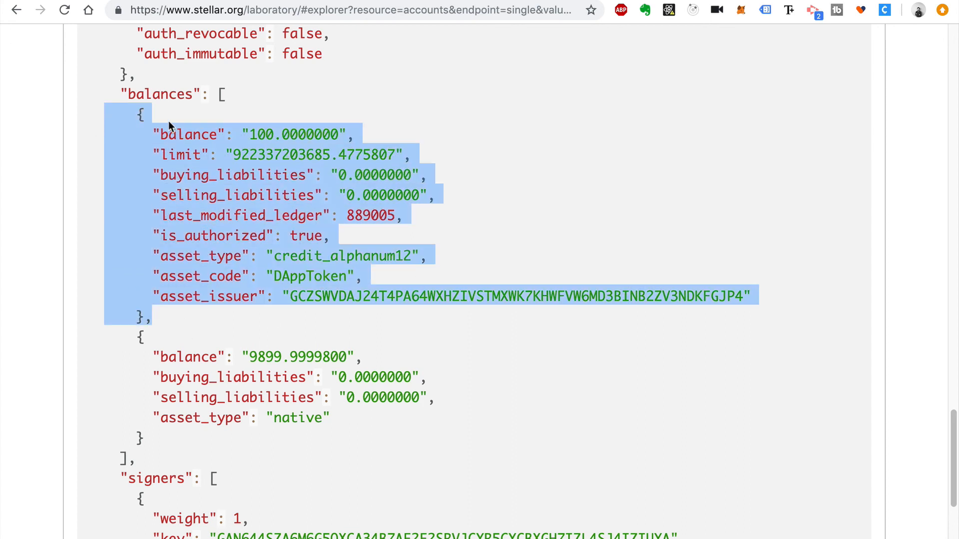